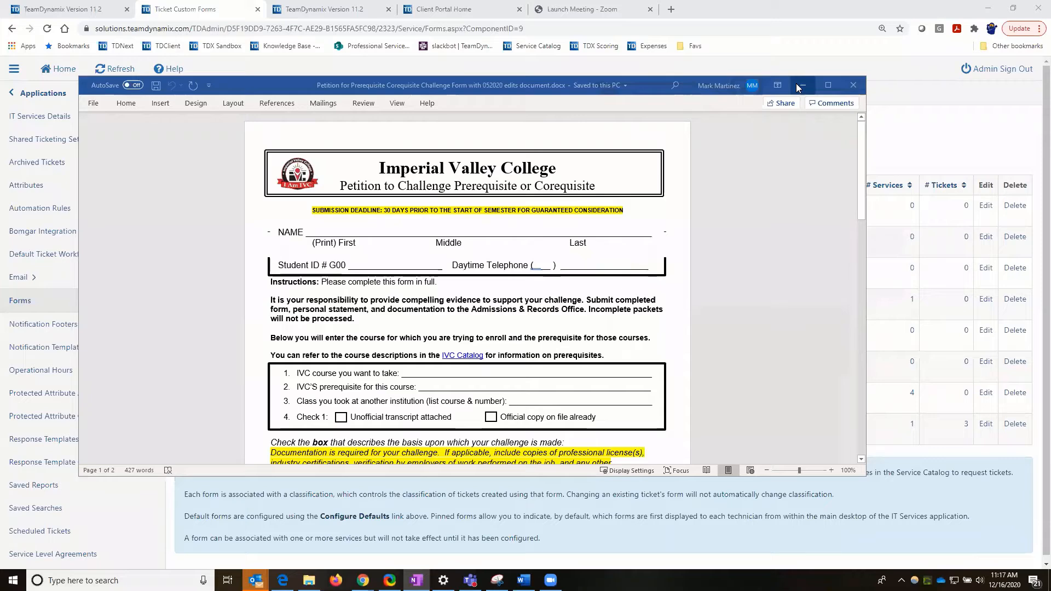
# Step: Open the Petition to Challenge Prerequisite or Corequisite ticket workflow in the workflow builder
pyautogui.click(800, 86)
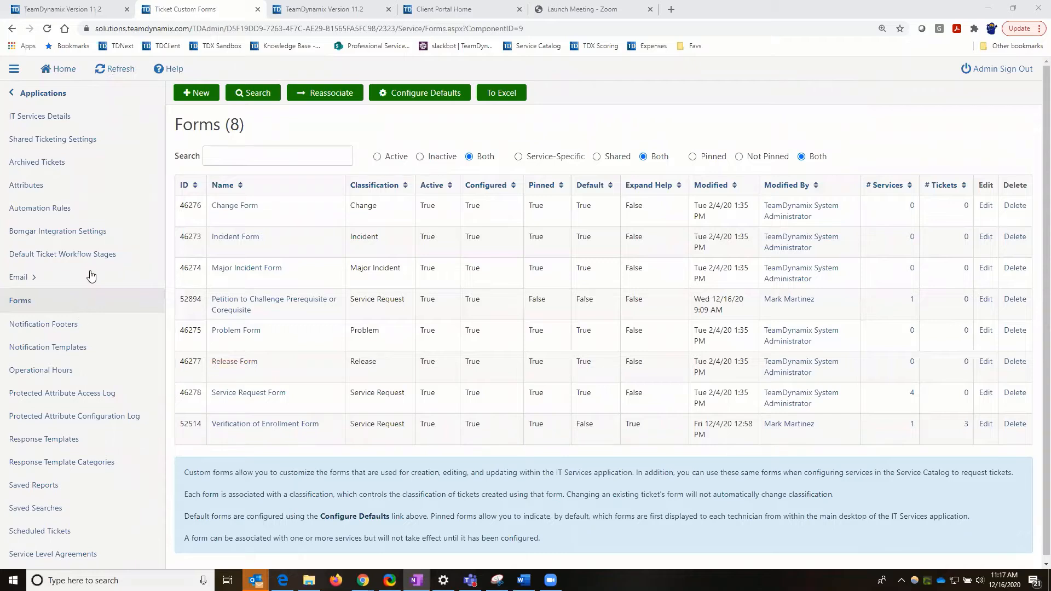
pyautogui.scroll(-5, 90, 276)
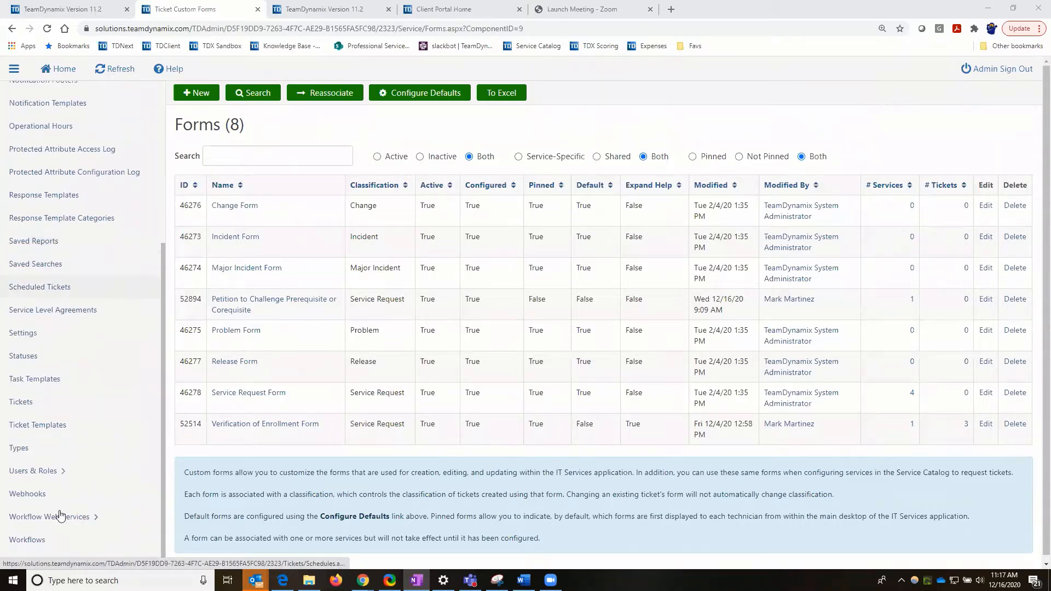
pyautogui.click(44, 541)
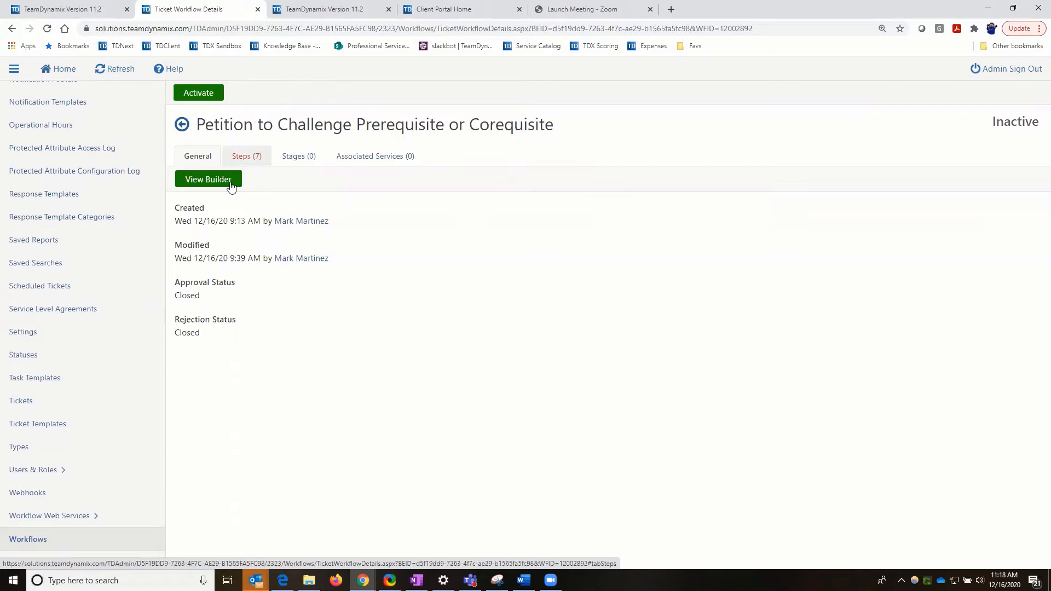
pyautogui.click(228, 184)
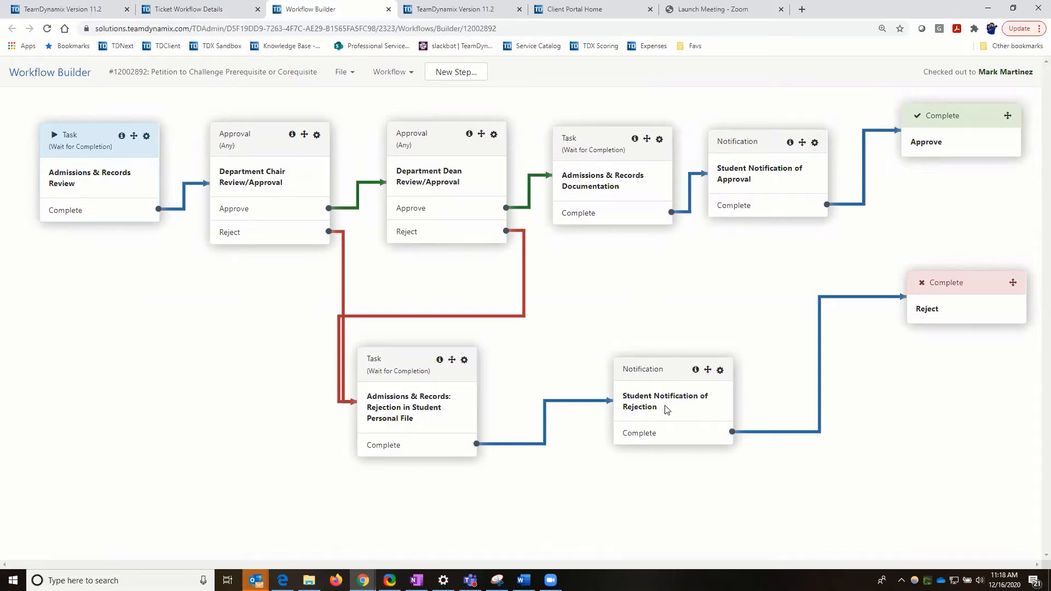
# Step: Open the Student Notification of Rejection step for editing and examine its template tags and message body
pyautogui.click(720, 370)
pyautogui.scroll(-3, 215, 389)
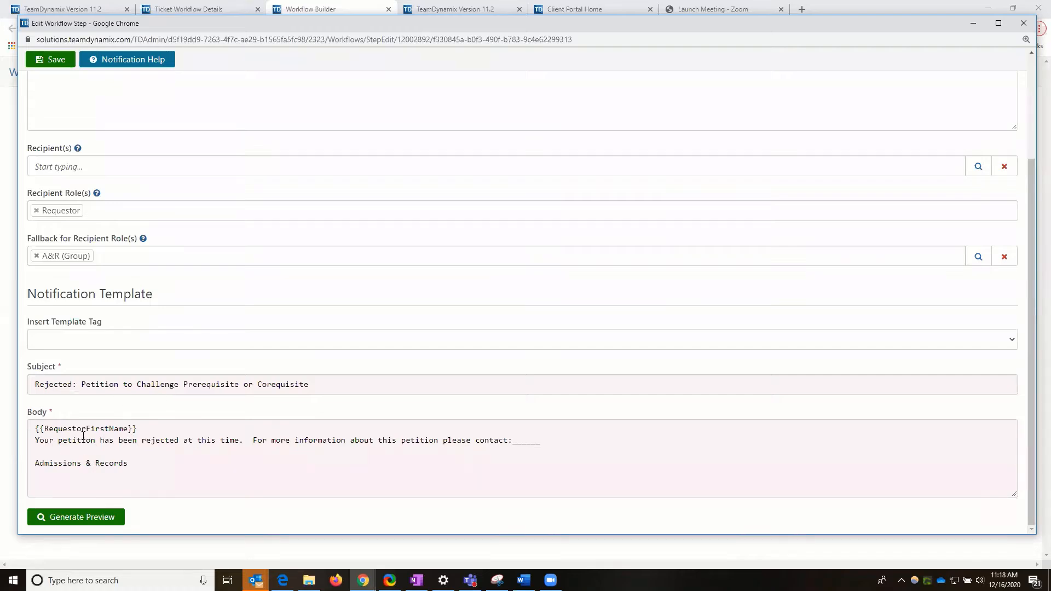
pyautogui.click(35, 429)
pyautogui.click(62, 339)
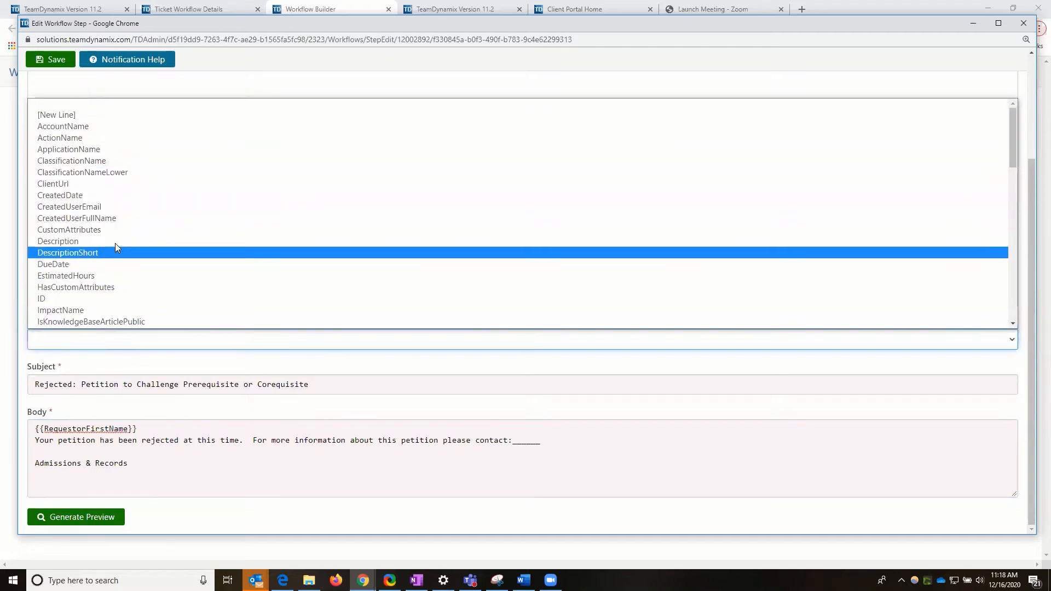
pyautogui.scroll(-5, 114, 249)
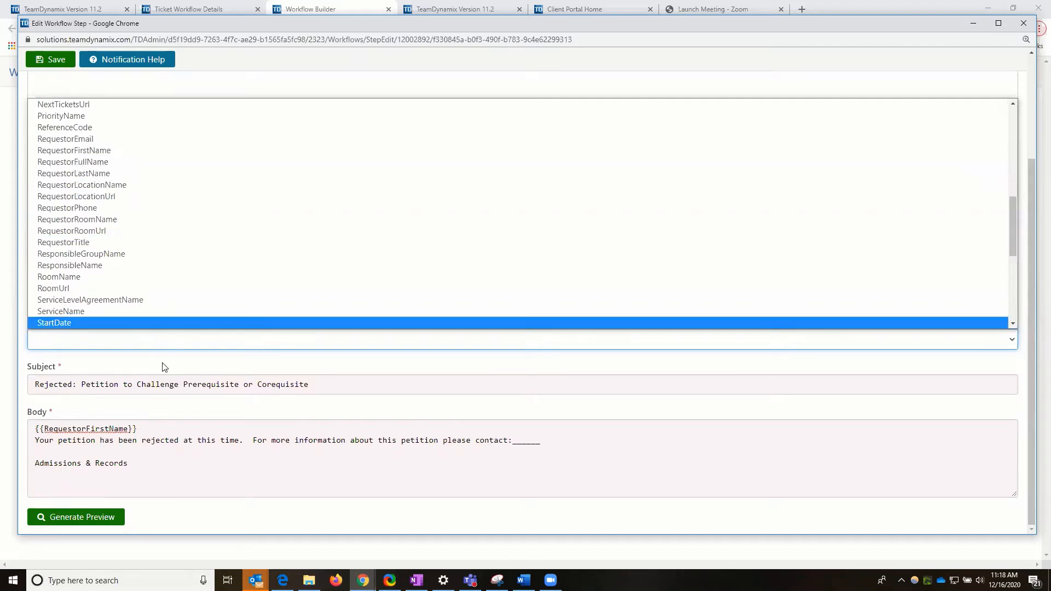
pyautogui.click(117, 415)
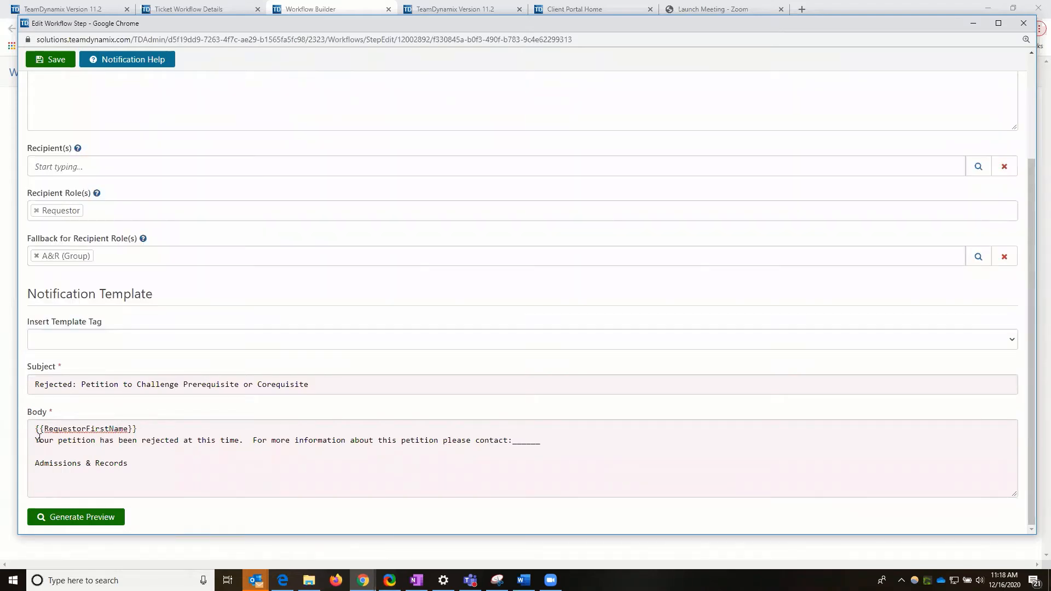
pyautogui.moveTo(34, 441); pyautogui.dragTo(538, 445)
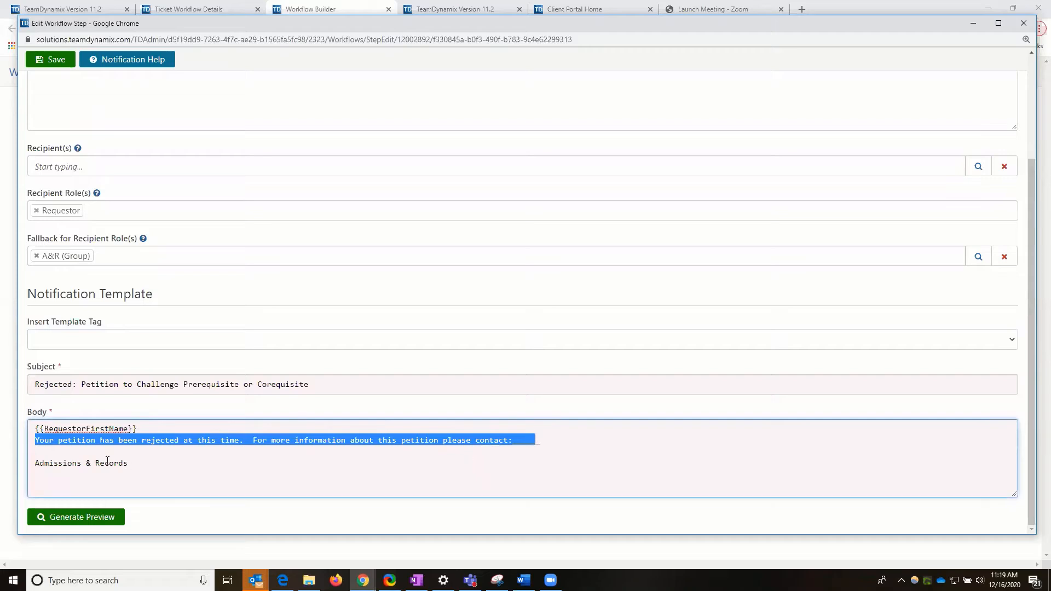
pyautogui.click(224, 442)
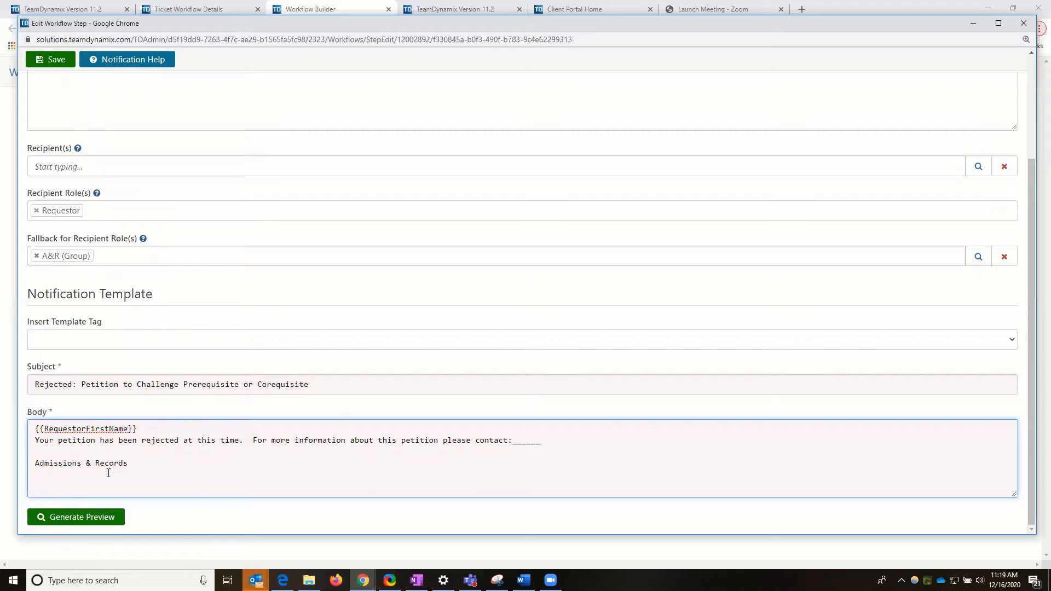
# Step: Add the lines "A&R Email/URL" and "A&R Ph#" below Admissions & Records in the rejection message body
pyautogui.click(133, 461)
pyautogui.write('A&R')
pyautogui.write(' Email')
pyautogui.write('/URL ')
pyautogui.write('A')
pyautogui.write('&R')
pyautogui.write(' Ph')
pyautogui.write('#')
# Step: Review the rejection message wording and save the Student Notification of Rejection step
pyautogui.moveTo(254, 440); pyautogui.dragTo(538, 443)
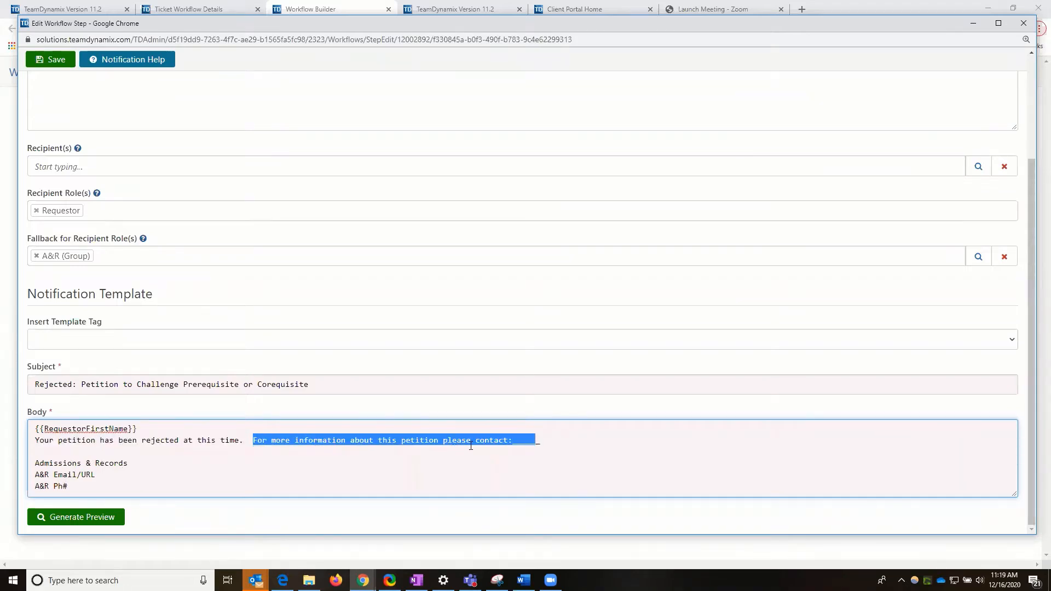
pyautogui.click(509, 442)
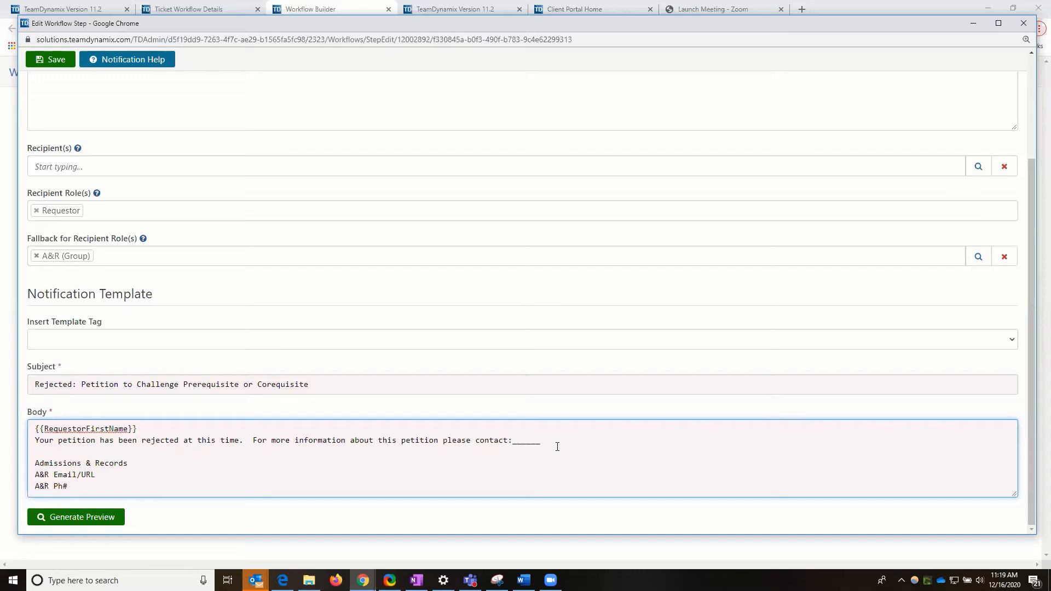
pyautogui.moveTo(35, 440); pyautogui.dragTo(477, 485)
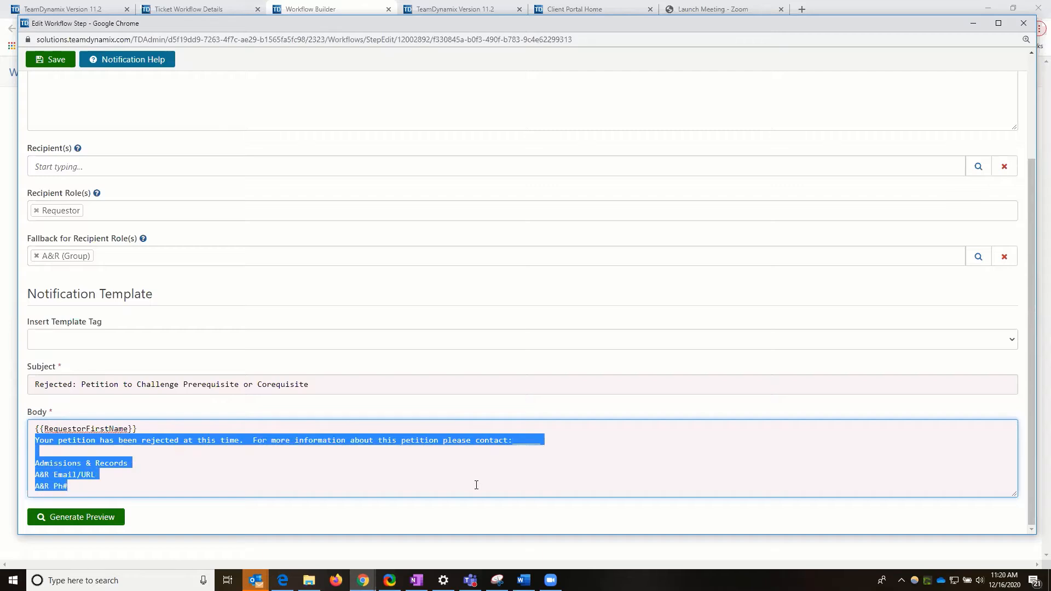
pyautogui.click(265, 461)
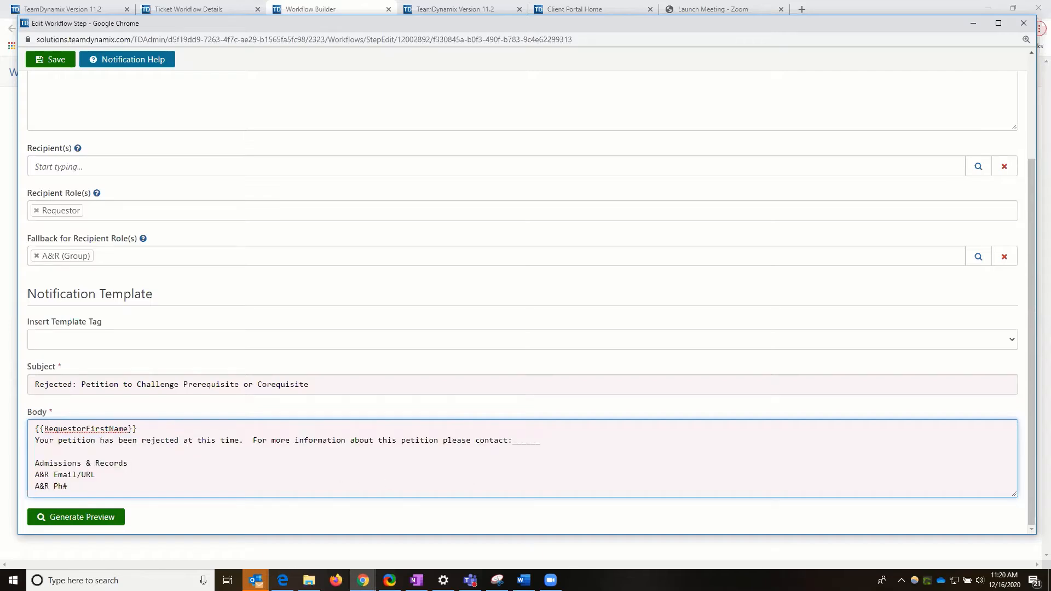
pyautogui.hotkey('alt', 'Tab')
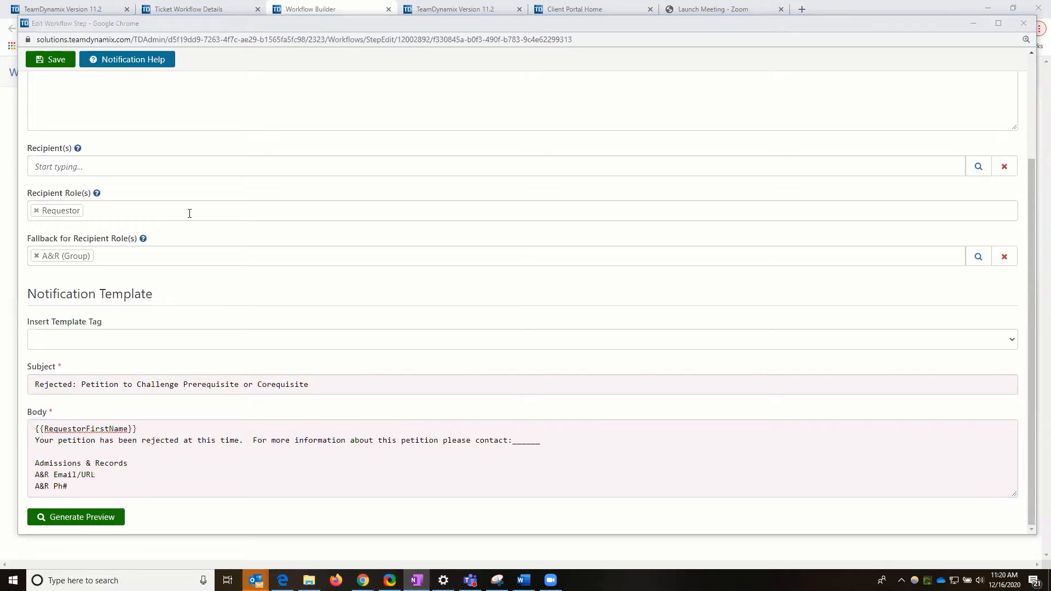
pyautogui.scroll(3, 190, 213)
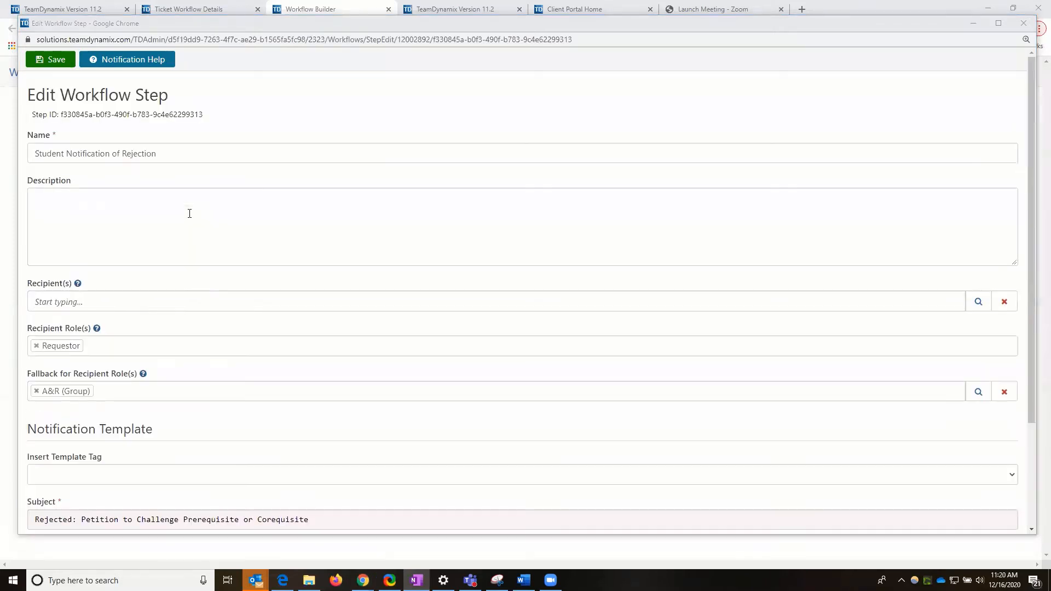
pyautogui.click(54, 61)
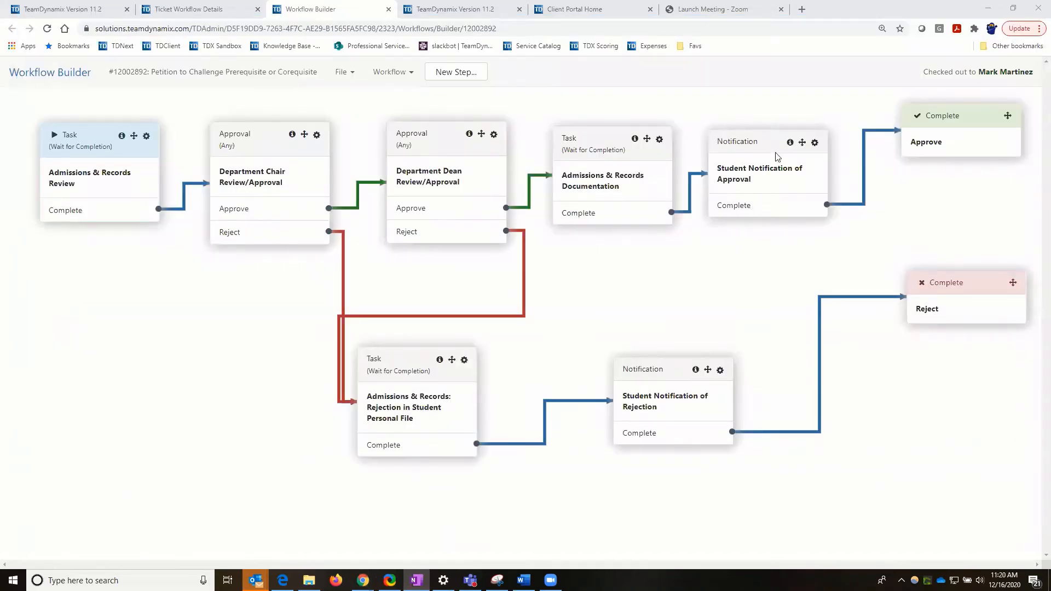
# Step: Open the Student Notification of Approval step and review its recipients, subject and message body
pyautogui.click(814, 143)
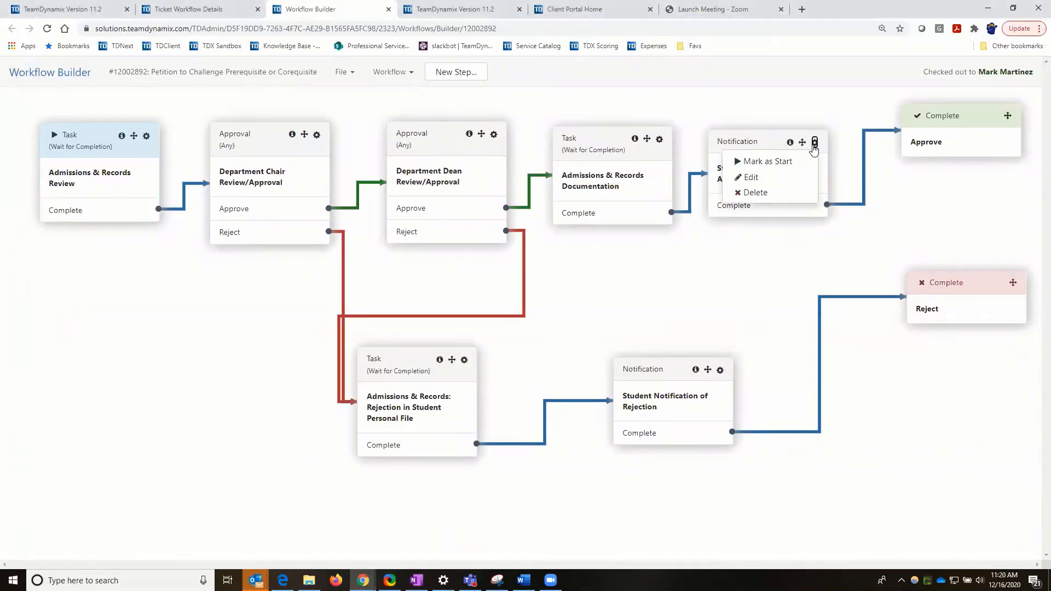
pyautogui.click(769, 182)
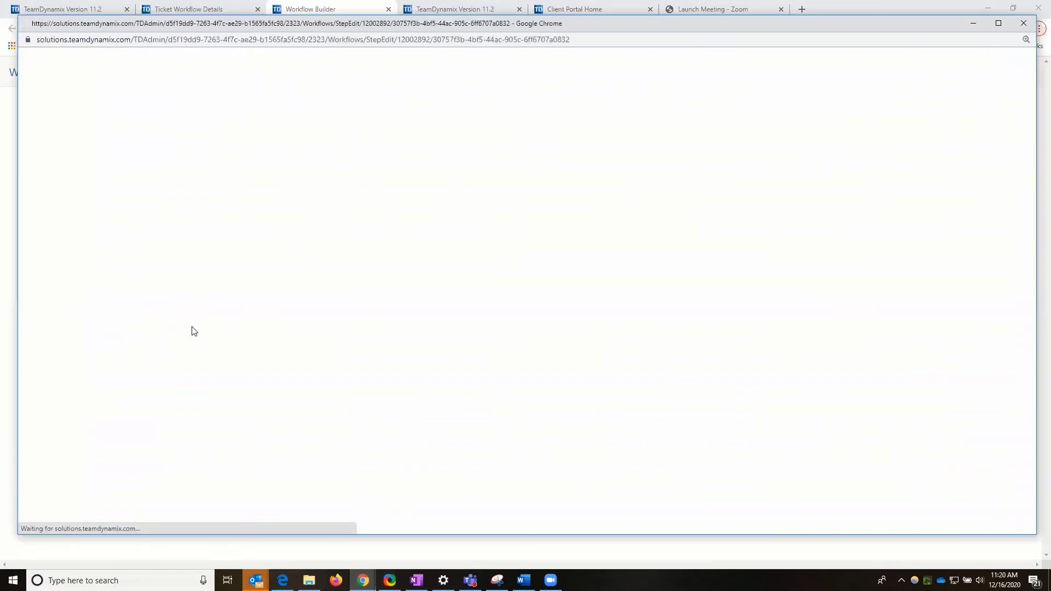
pyautogui.scroll(-3, 196, 388)
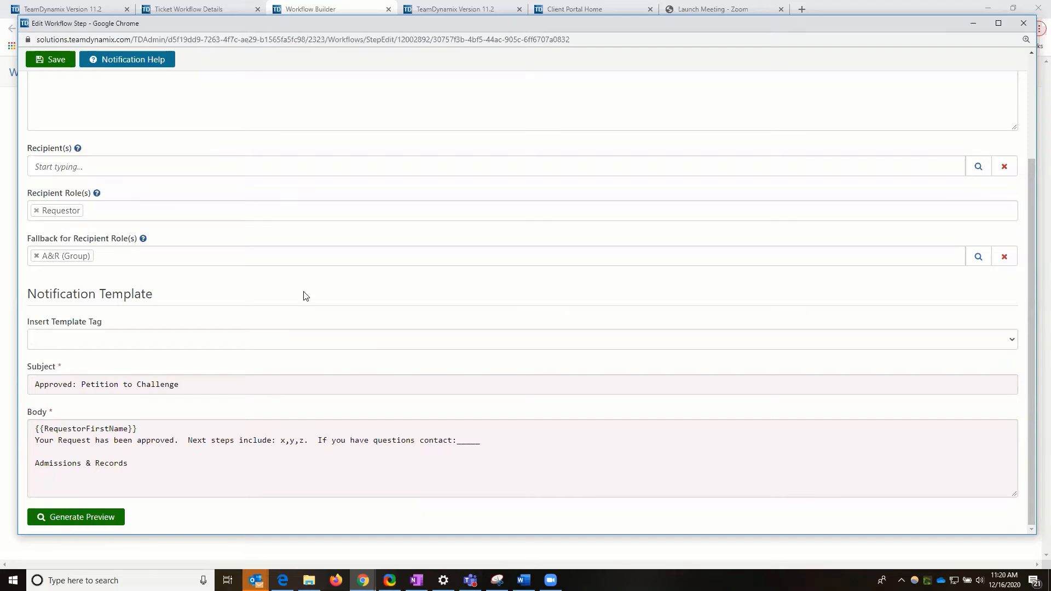
pyautogui.scroll(3, 303, 296)
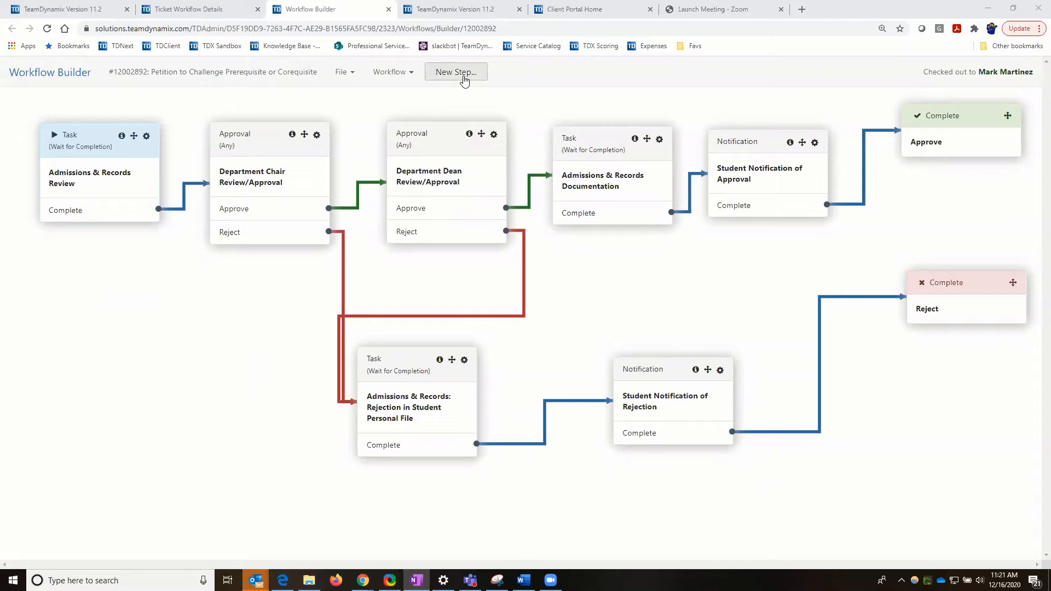
# Step: Save and check in the petition workflow, and close its builder
pyautogui.click(351, 79)
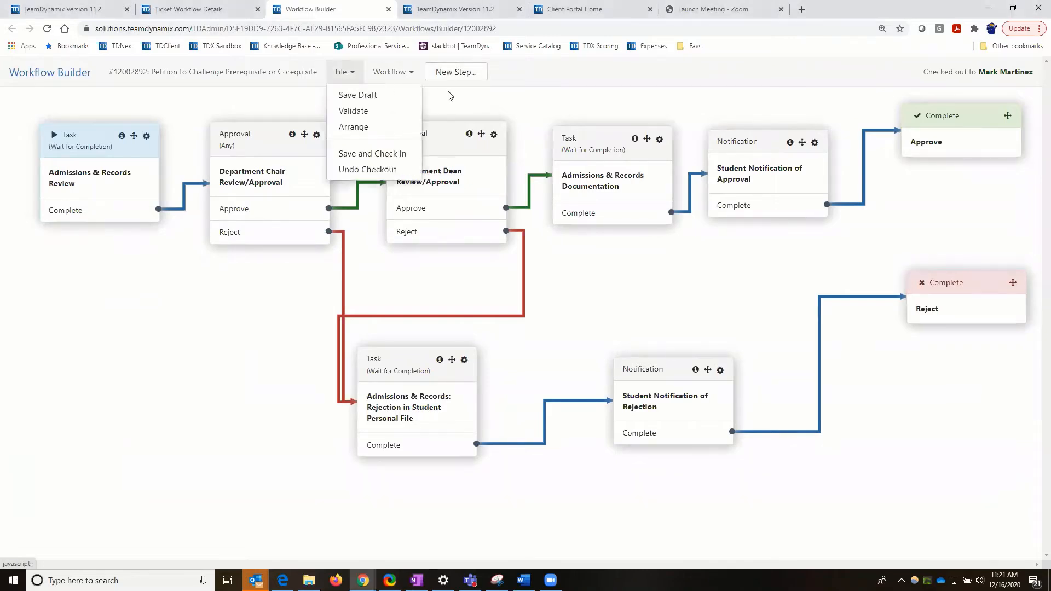
pyautogui.click(389, 154)
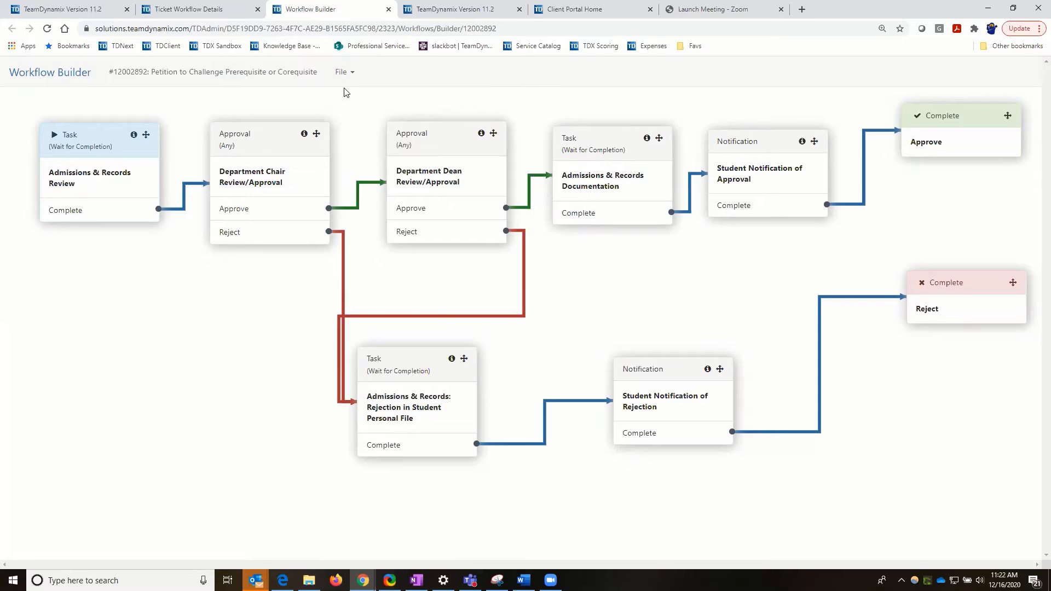
pyautogui.click(389, 10)
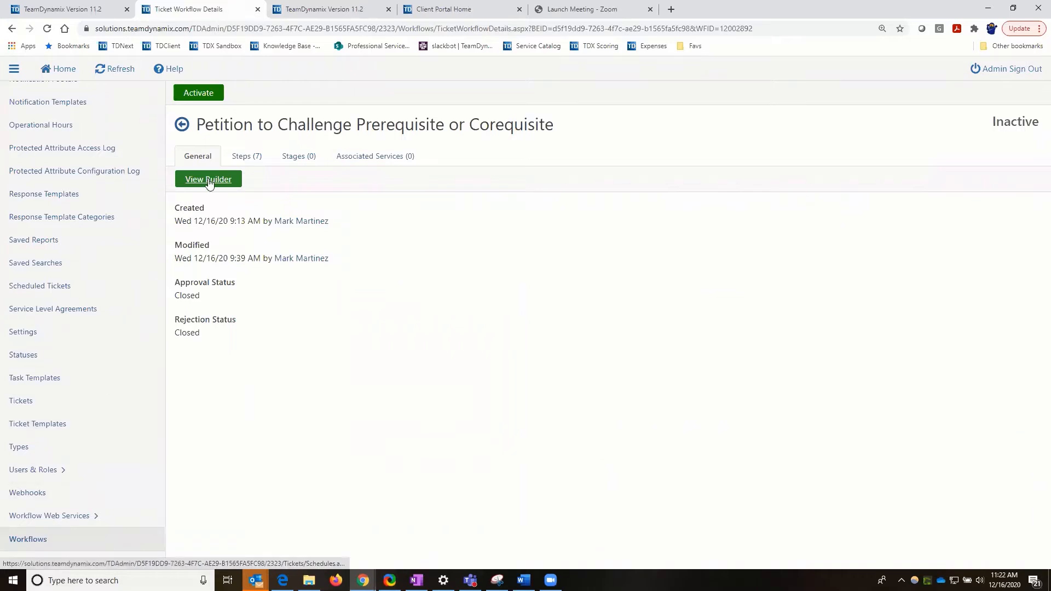
# Step: Open the Verification of Enrollment workflow in the builder and examine its Send Student Verification of Enrollment task
pyautogui.click(180, 129)
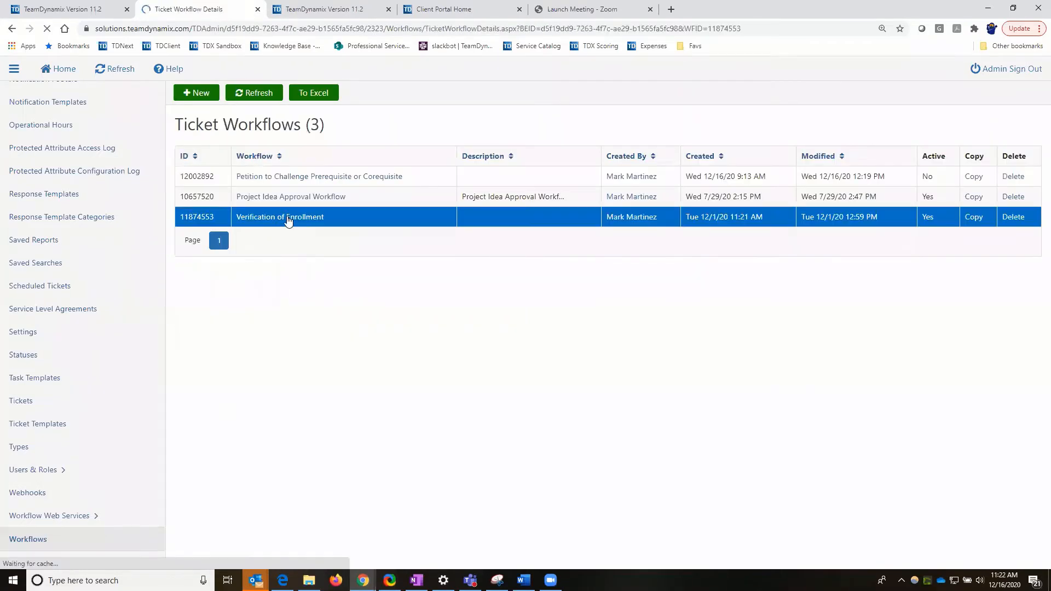
pyautogui.click(287, 216)
pyautogui.click(234, 179)
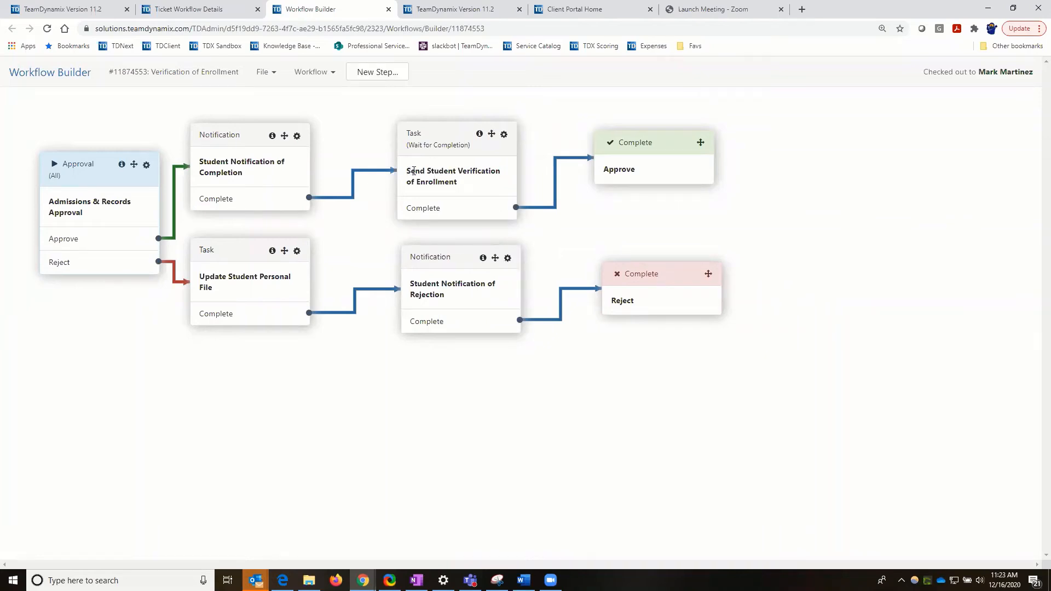
pyautogui.moveTo(408, 171); pyautogui.dragTo(464, 188)
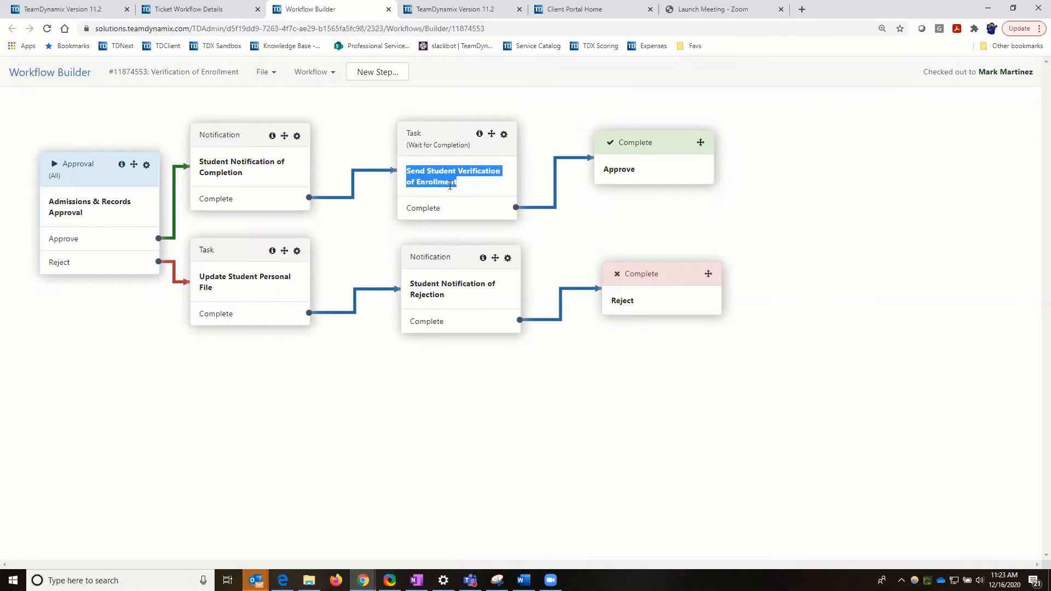
pyautogui.click(473, 188)
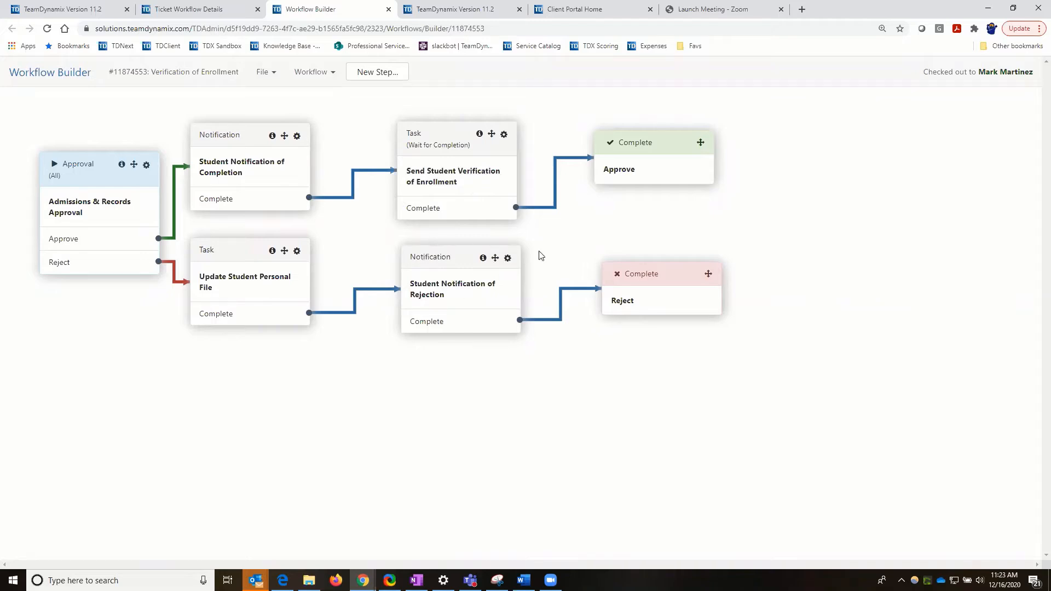
# Step: Open this workflow's Student Notification of Rejection step and examine the template tags, including custom attributes, available for its message
pyautogui.click(508, 259)
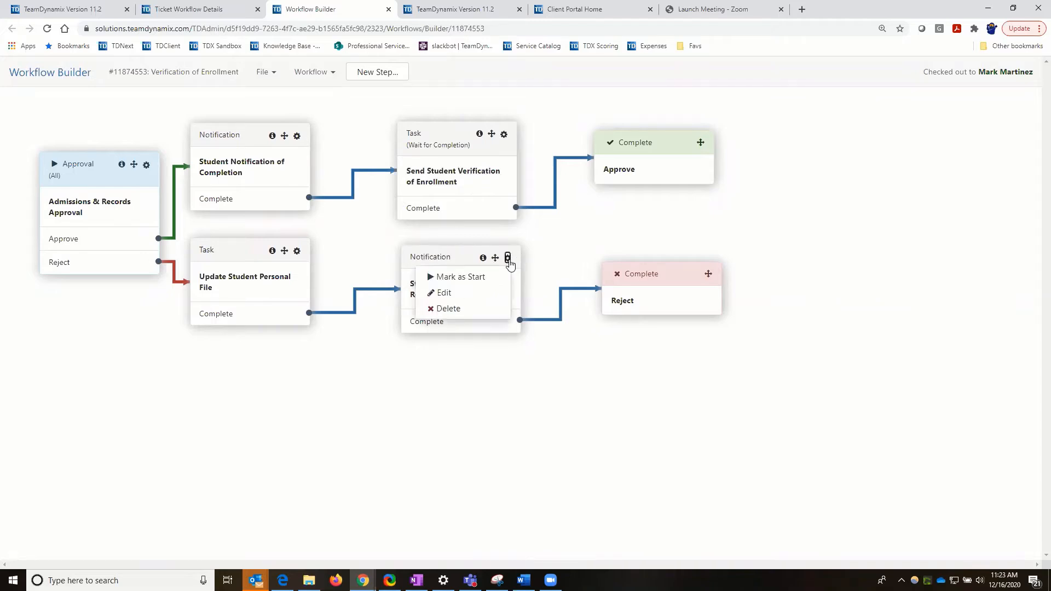
pyautogui.click(458, 302)
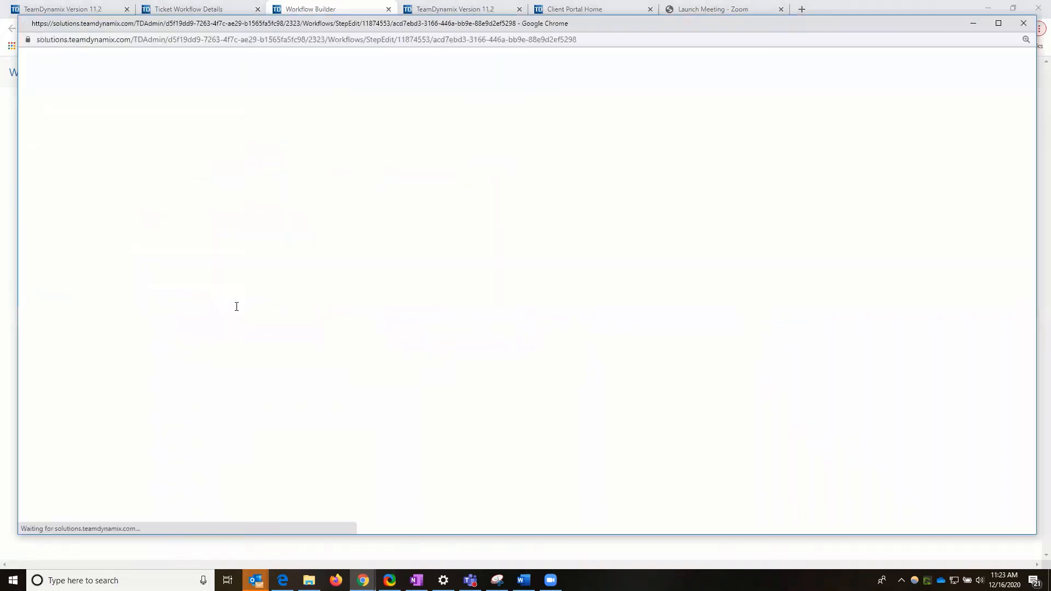
pyautogui.scroll(-2, 175, 445)
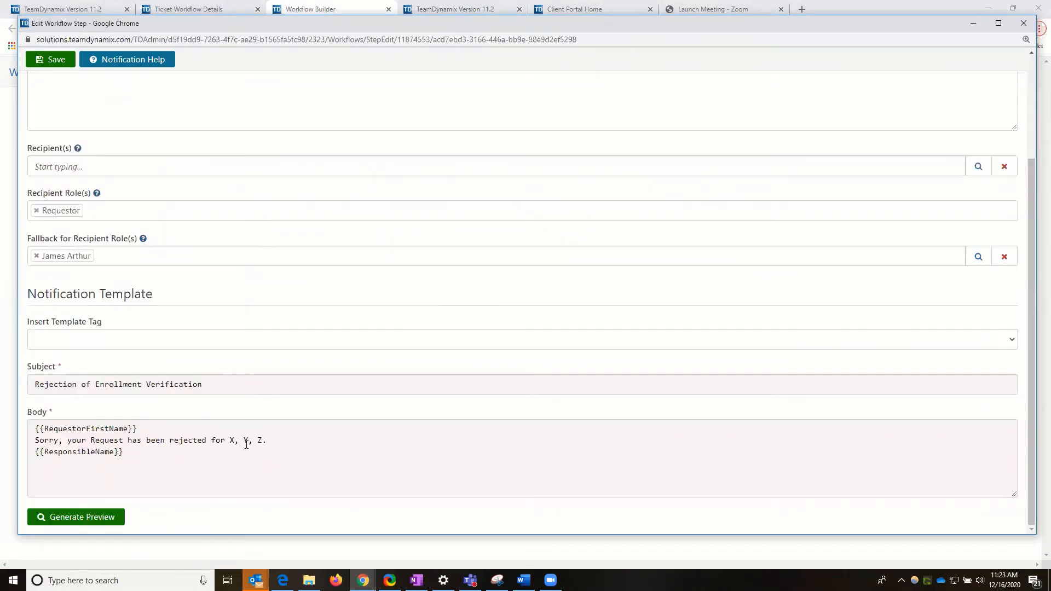
pyautogui.click(87, 341)
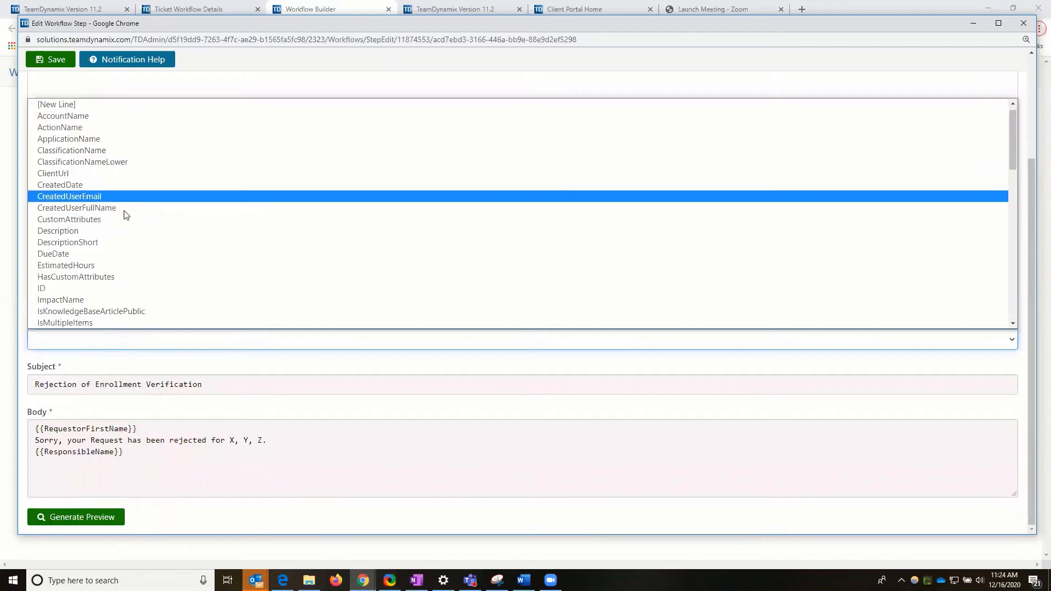
pyautogui.scroll(-10, 126, 215)
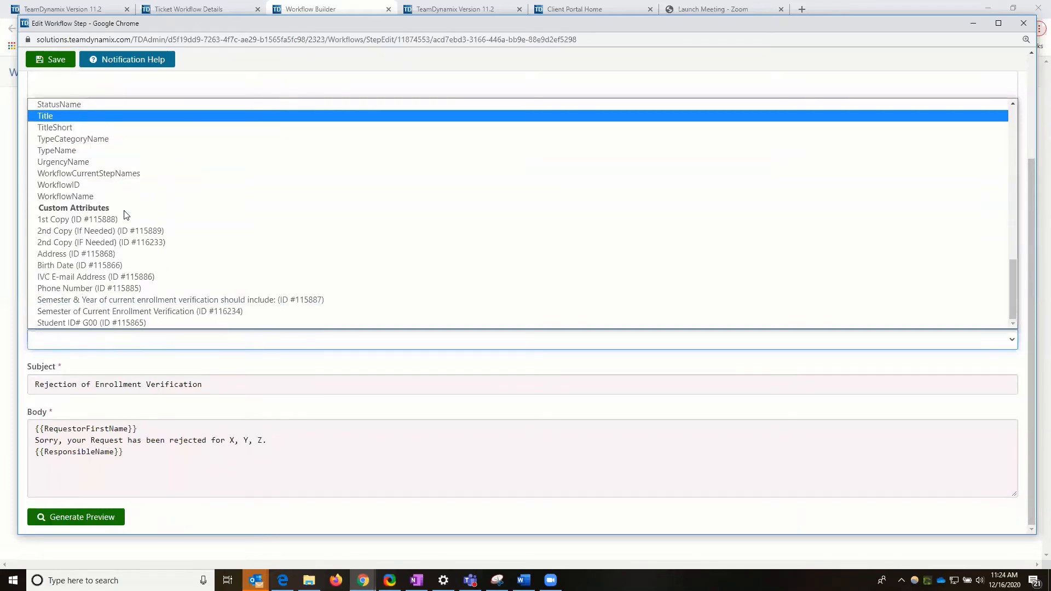
pyautogui.scroll(10, 127, 215)
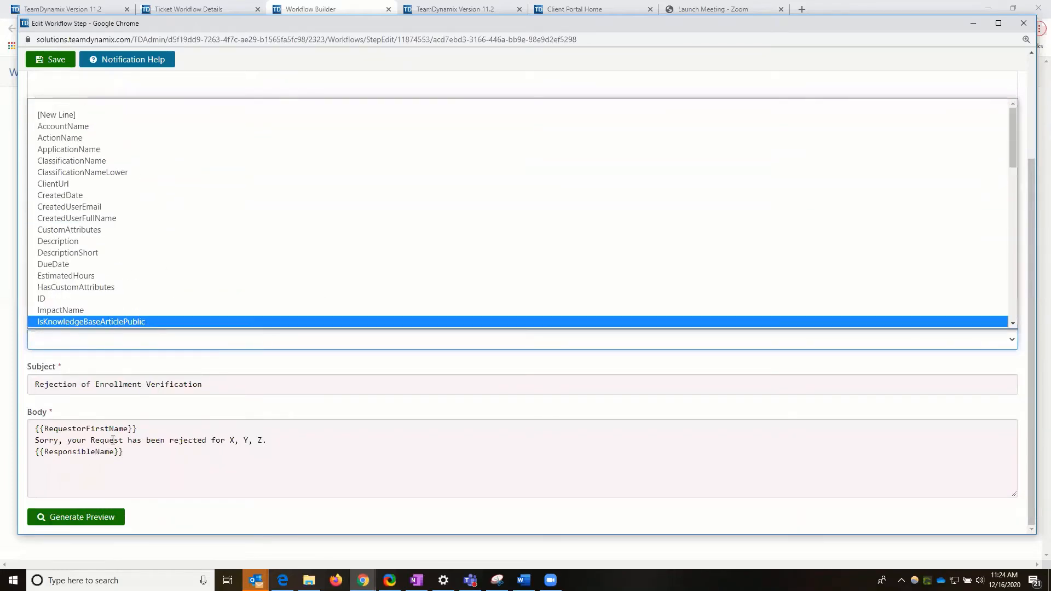
pyautogui.click(173, 440)
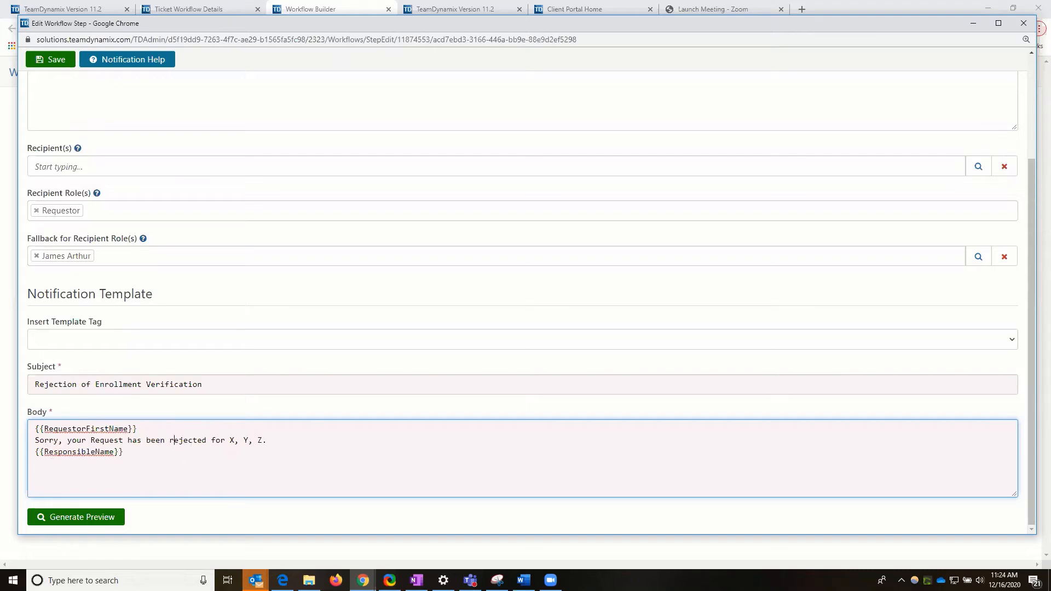
# Step: Save and close the rejection notification step, and save and check in the Verification of Enrollment workflow
pyautogui.hotkey('alt', 'Tab')
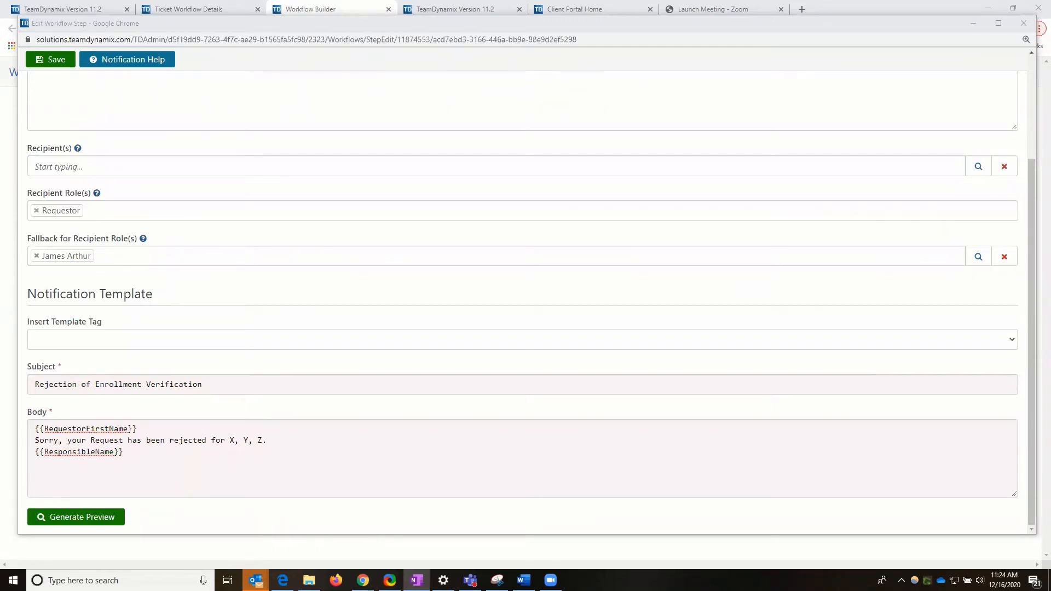
pyautogui.click(50, 59)
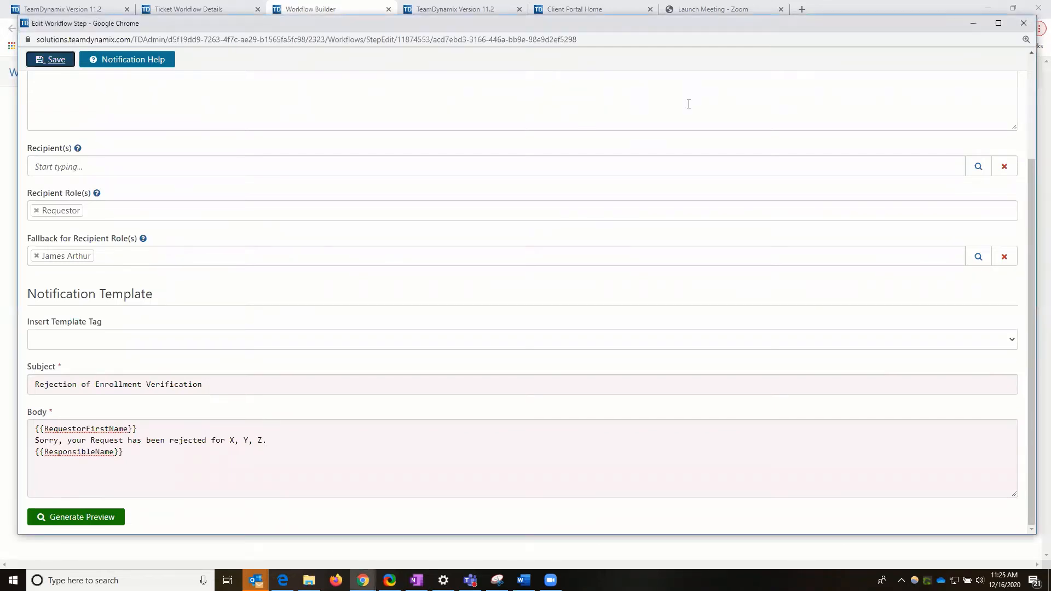
pyautogui.click(1024, 23)
pyautogui.click(266, 71)
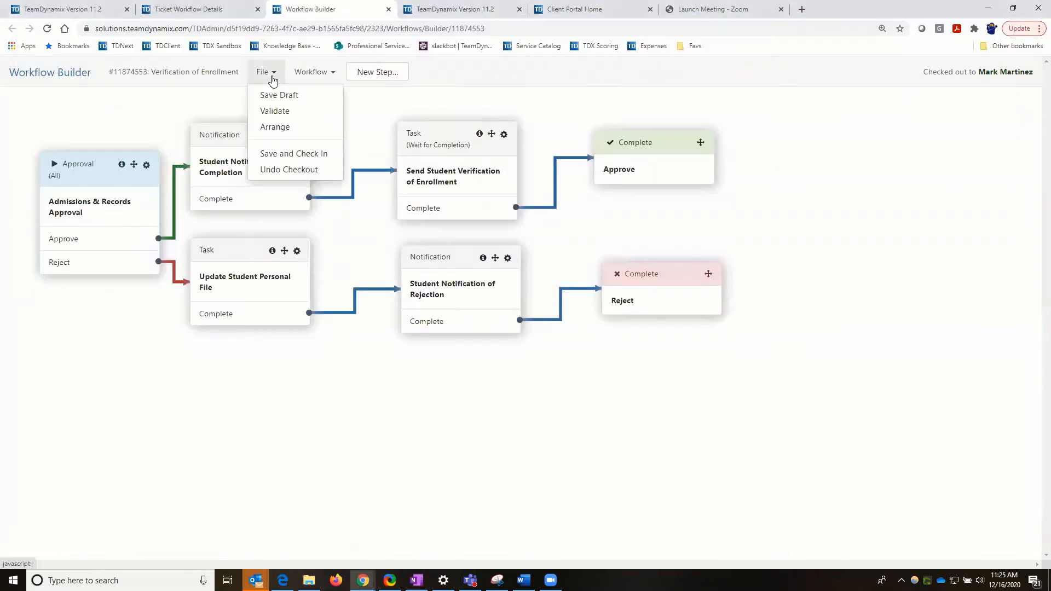
pyautogui.click(273, 158)
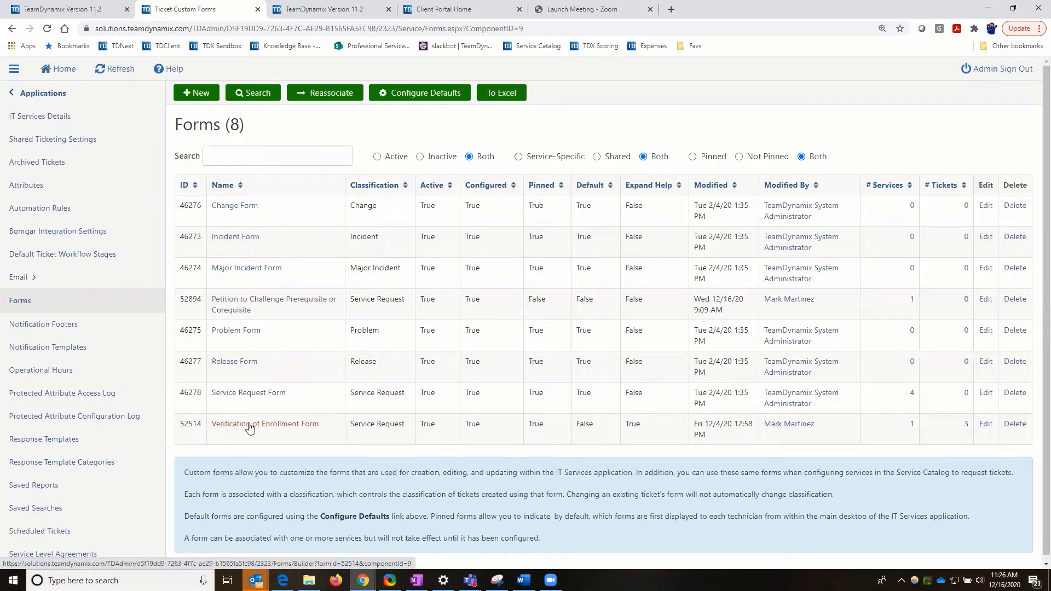
# Step: Check the classifications offered for a new ticket form, and open the preview of the Verification of Enrollment Form
pyautogui.click(199, 95)
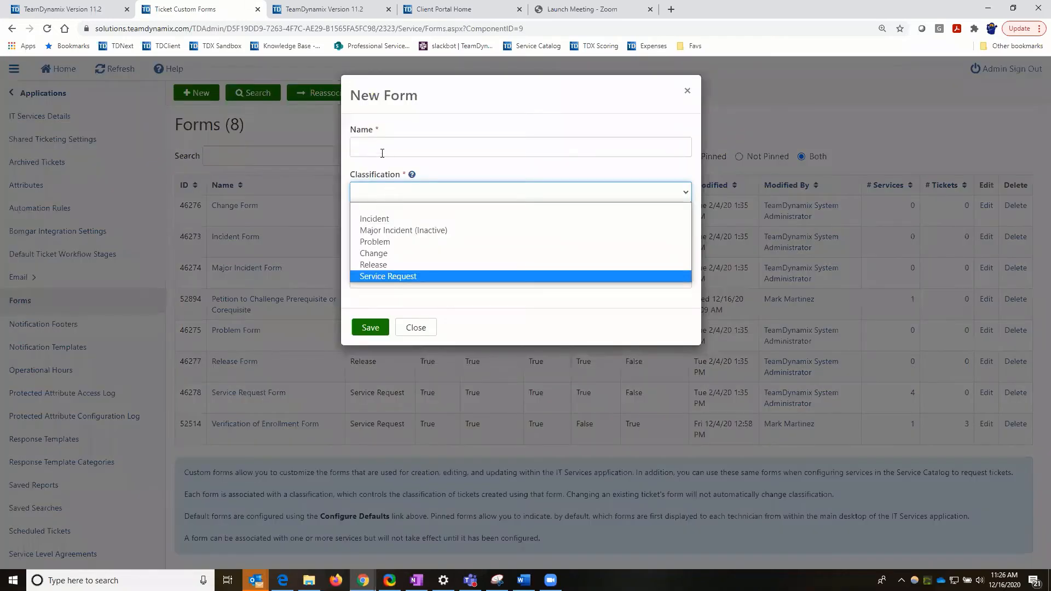
pyautogui.click(283, 425)
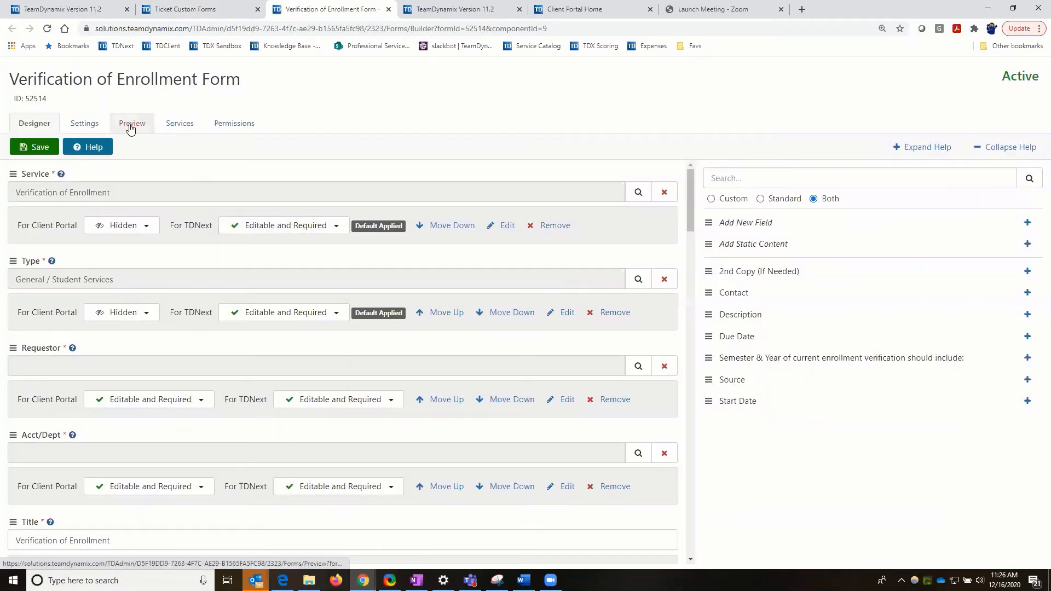
pyautogui.click(130, 125)
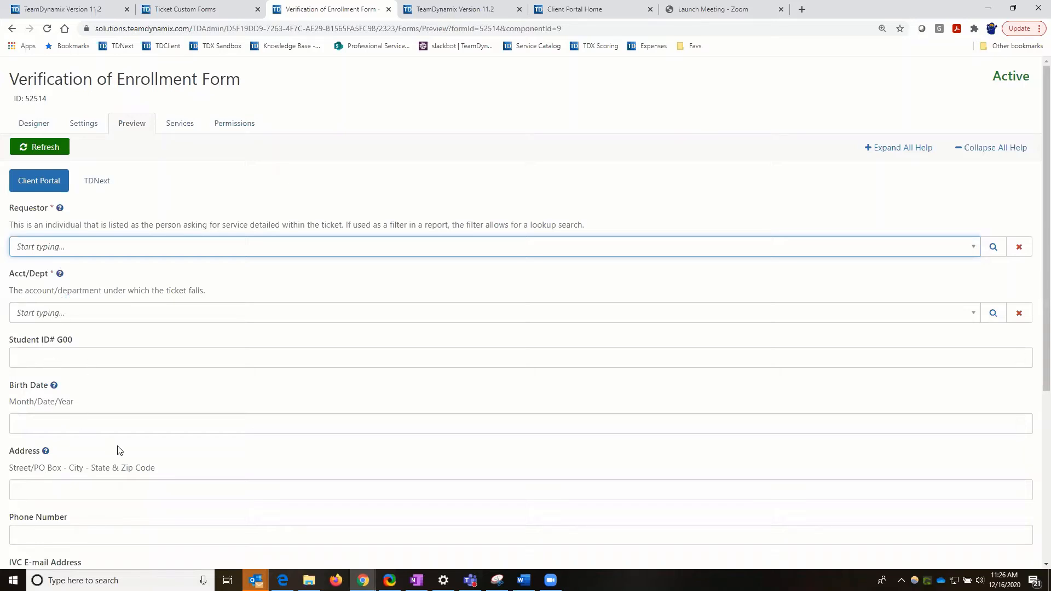
# Step: Examine the fields shown to students in the form's Client Portal preview, from the requestor down to the attachment
pyautogui.scroll(-1, 118, 449)
pyautogui.scroll(-3, 116, 438)
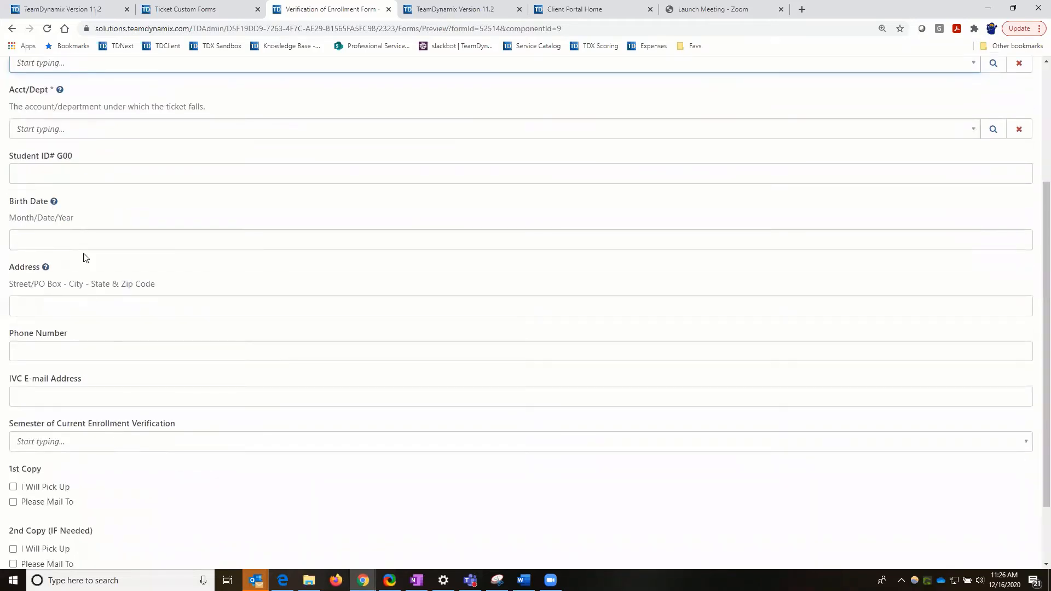
pyautogui.scroll(-2, 82, 260)
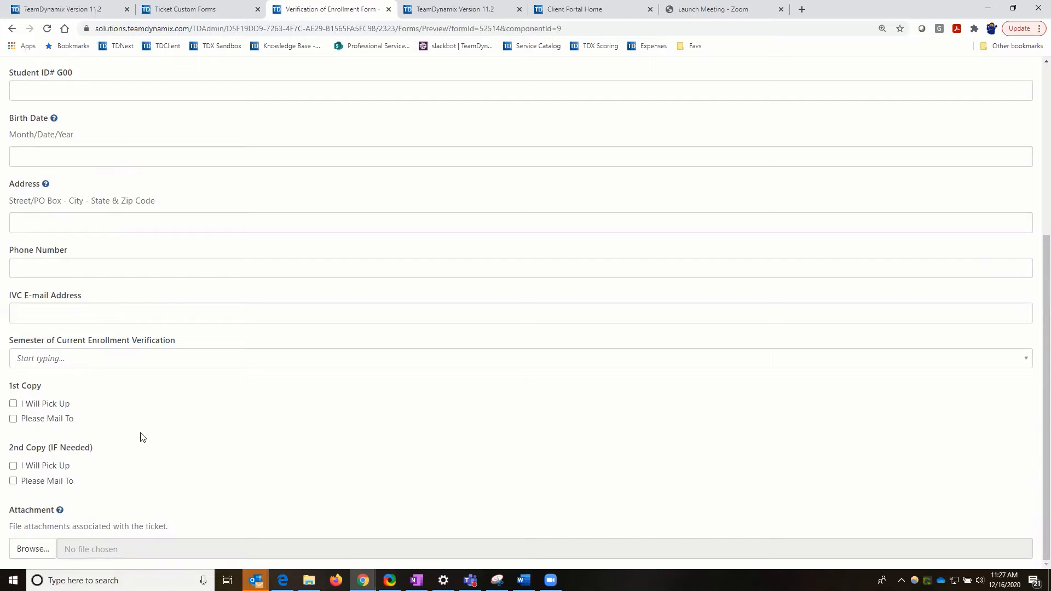
pyautogui.scroll(5, 141, 436)
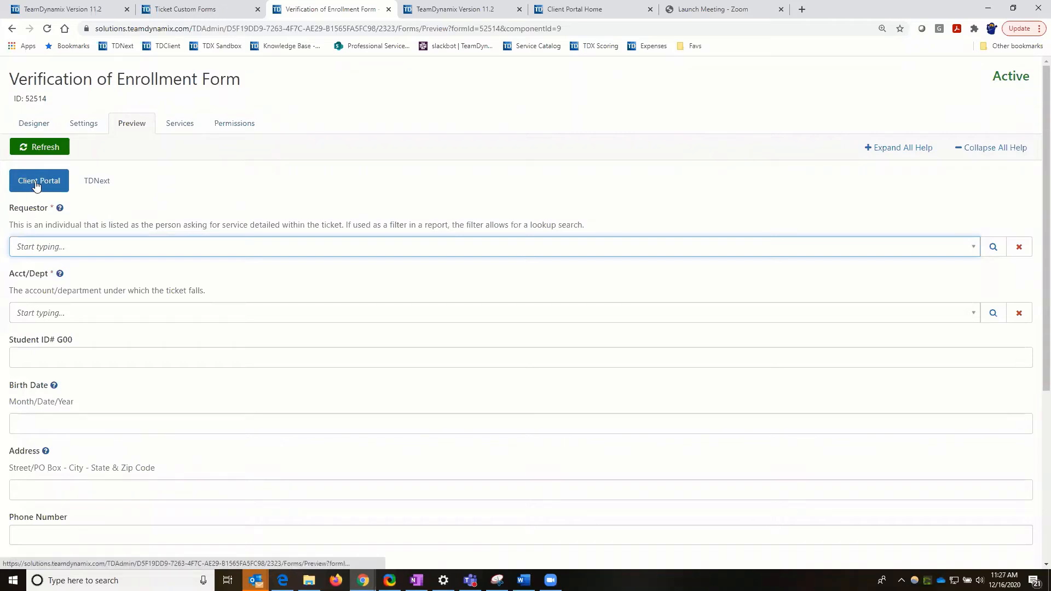
pyautogui.scroll(-5, 220, 326)
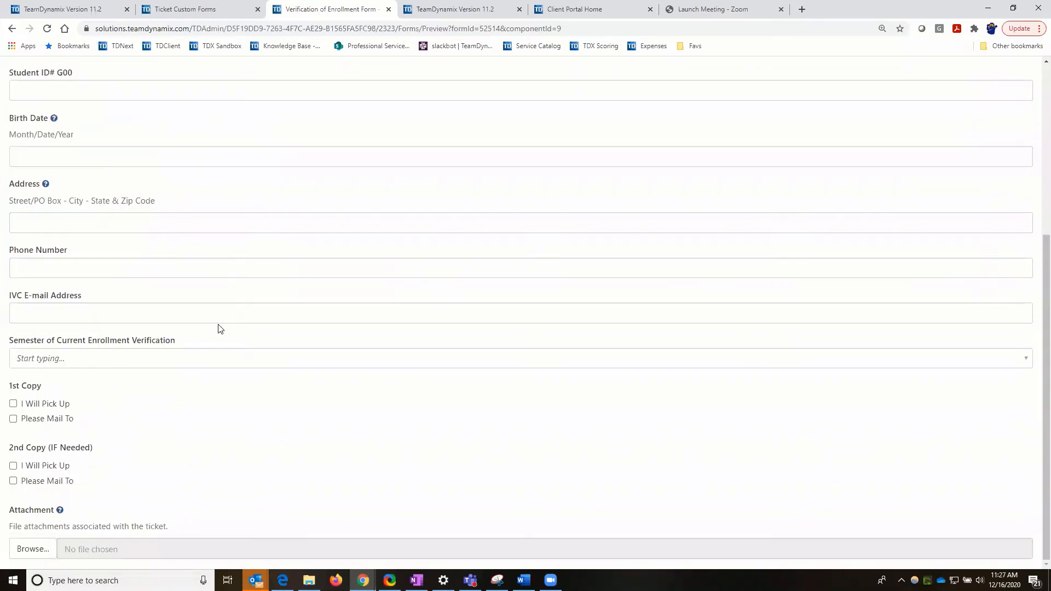
pyautogui.scroll(5, 218, 329)
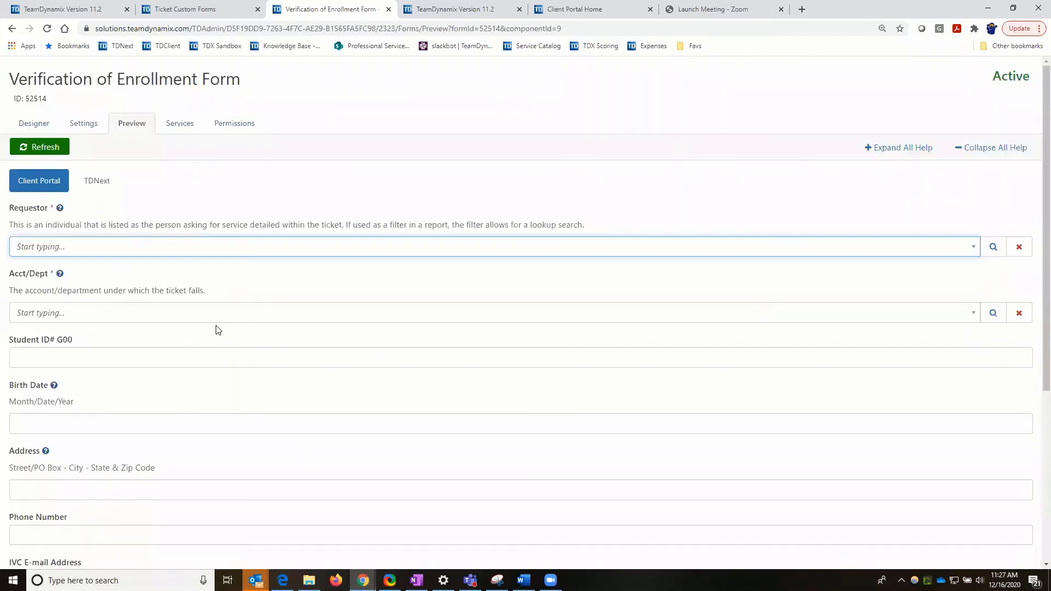
# Step: Examine the form's TDNext preview, including its service, responsibility, status, budget and student-specific fields
pyautogui.click(94, 185)
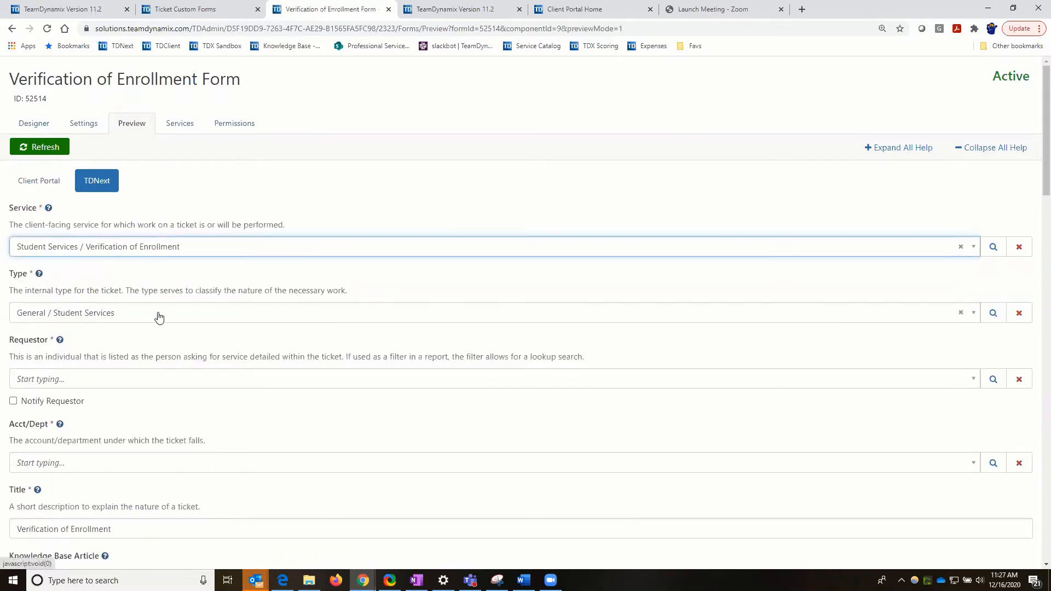
pyautogui.scroll(-2, 52, 274)
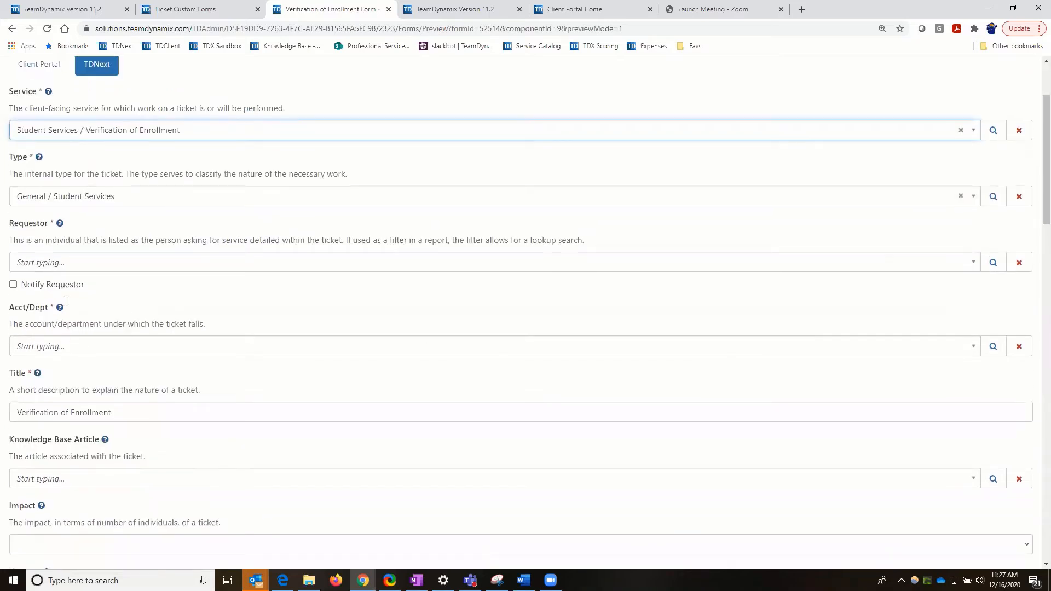
pyautogui.scroll(-3, 22, 292)
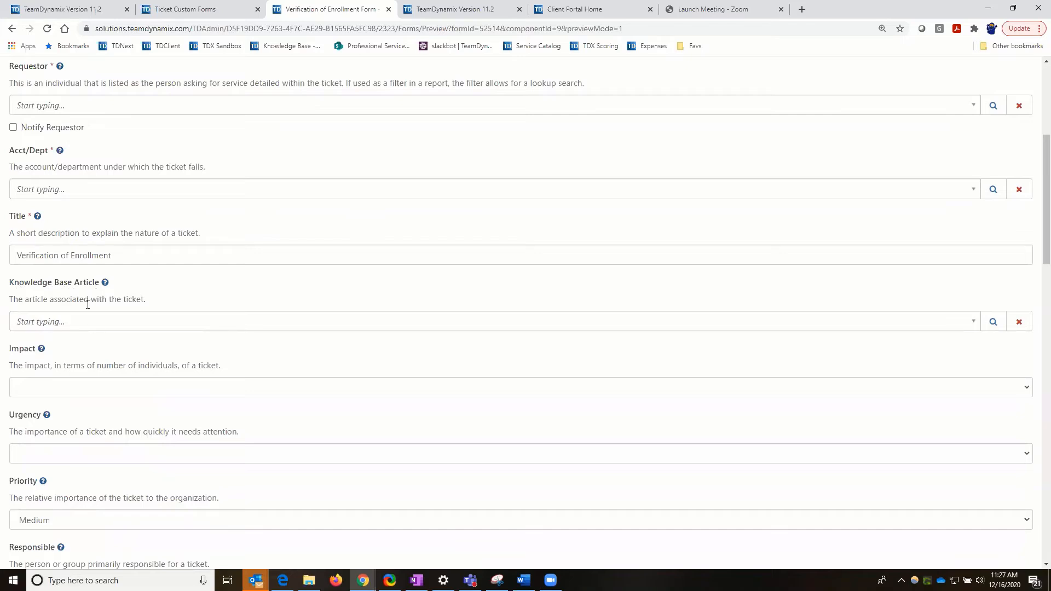
pyautogui.scroll(-3, 183, 336)
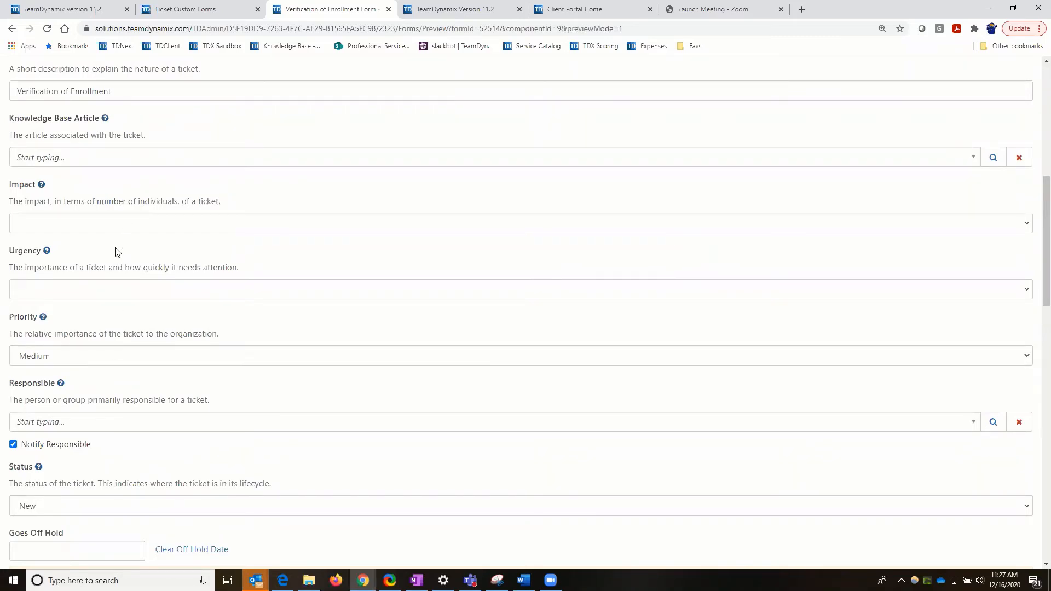
pyautogui.scroll(-1, 118, 302)
pyautogui.scroll(-2, 44, 234)
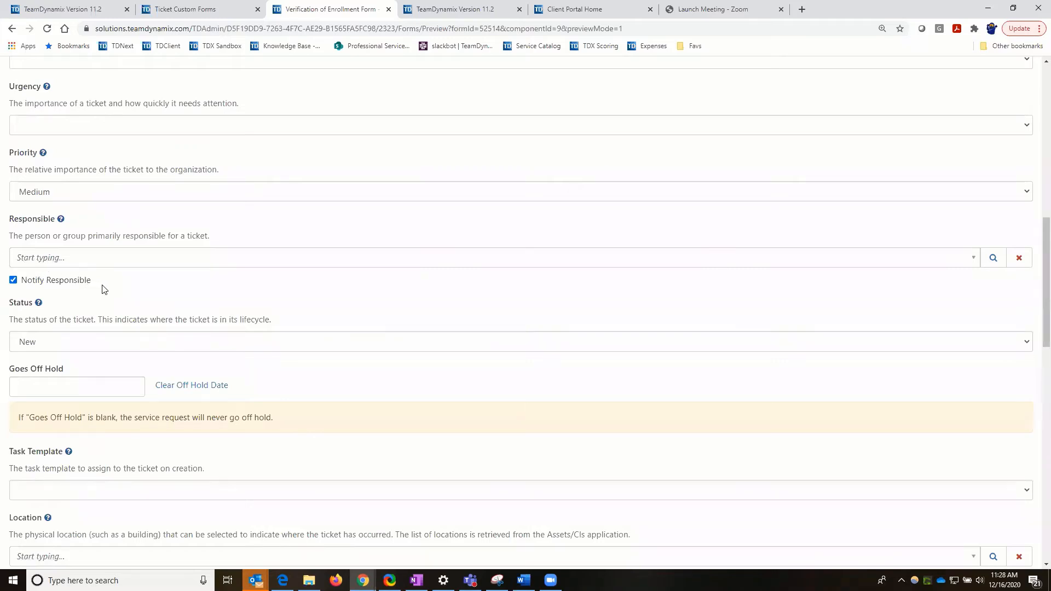
pyautogui.scroll(-2, 79, 191)
pyautogui.scroll(-1, 78, 192)
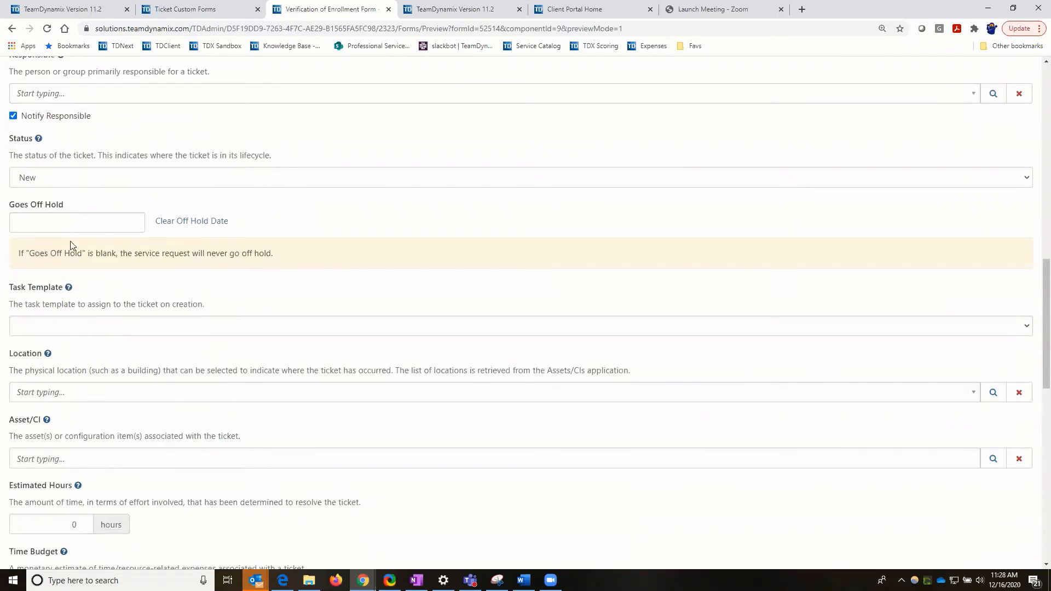
pyautogui.scroll(-1, 63, 290)
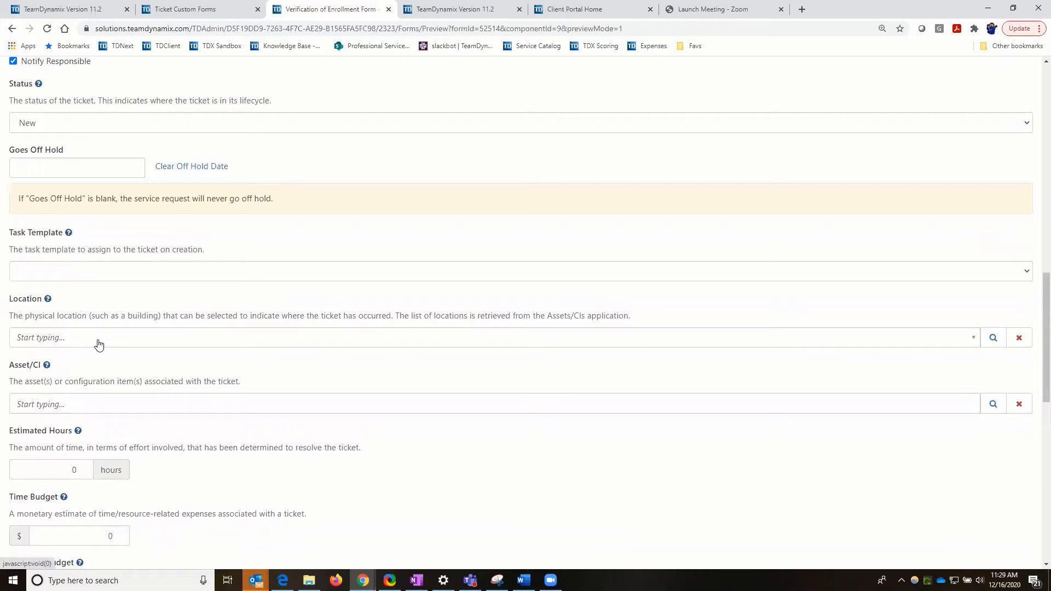
pyautogui.scroll(-2, 100, 342)
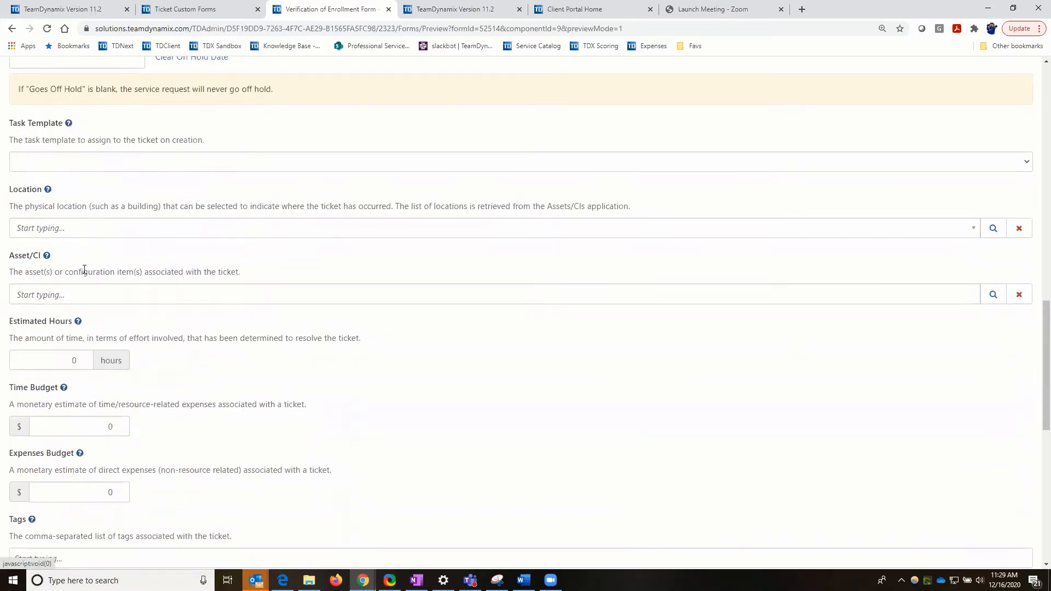
pyautogui.scroll(-4, 219, 424)
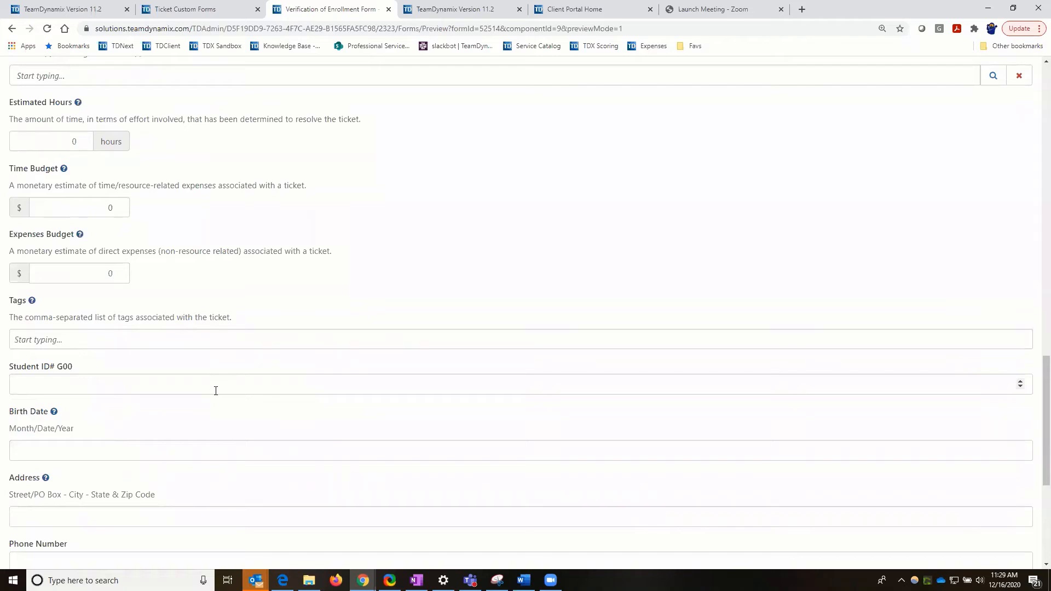
pyautogui.scroll(-3, 212, 399)
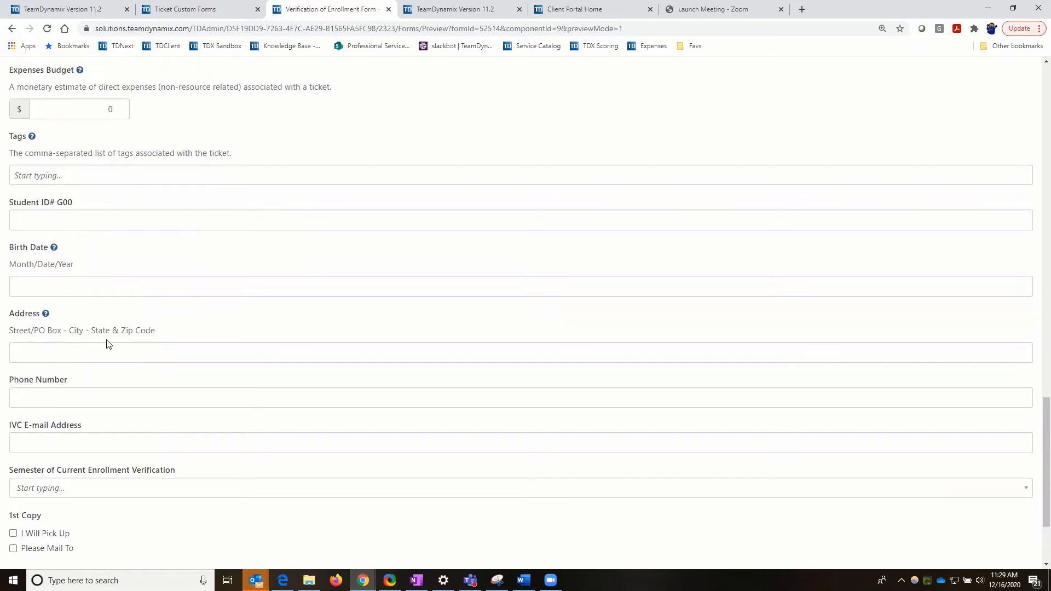
pyautogui.scroll(-3, 107, 344)
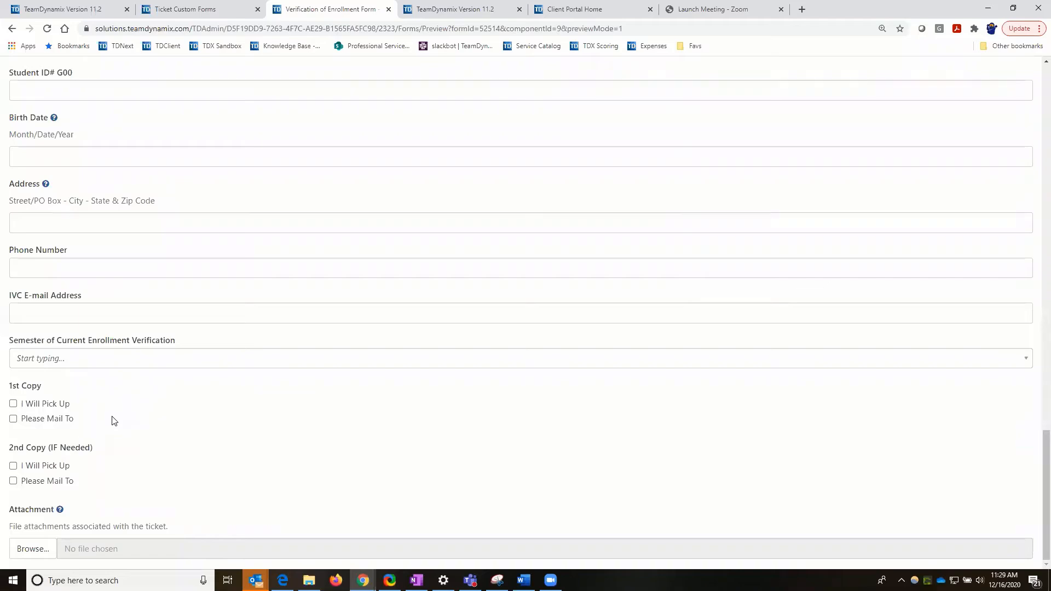
pyautogui.scroll(10, 113, 419)
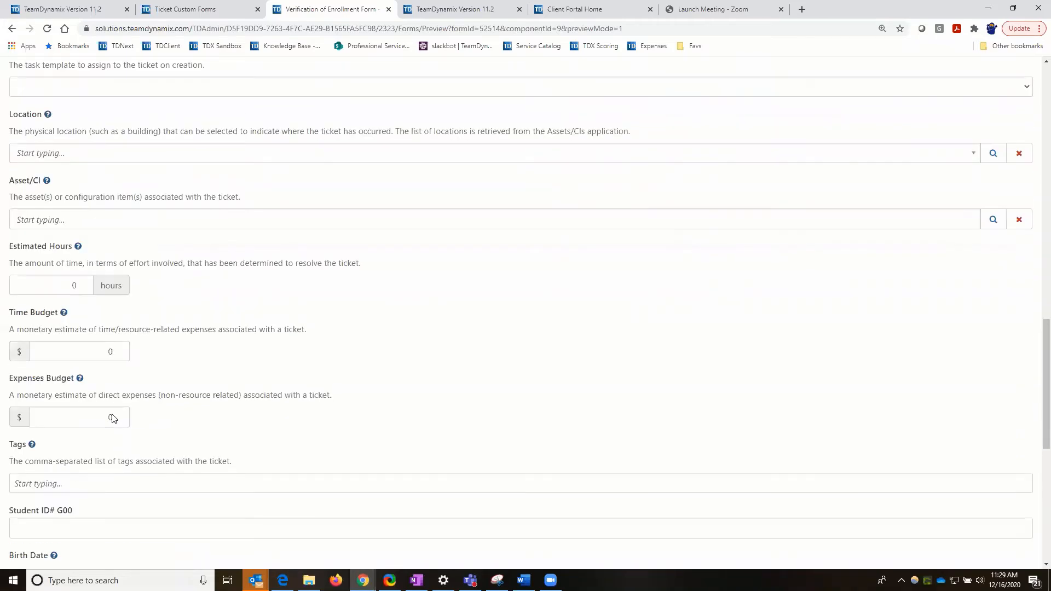
pyautogui.scroll(12, 113, 419)
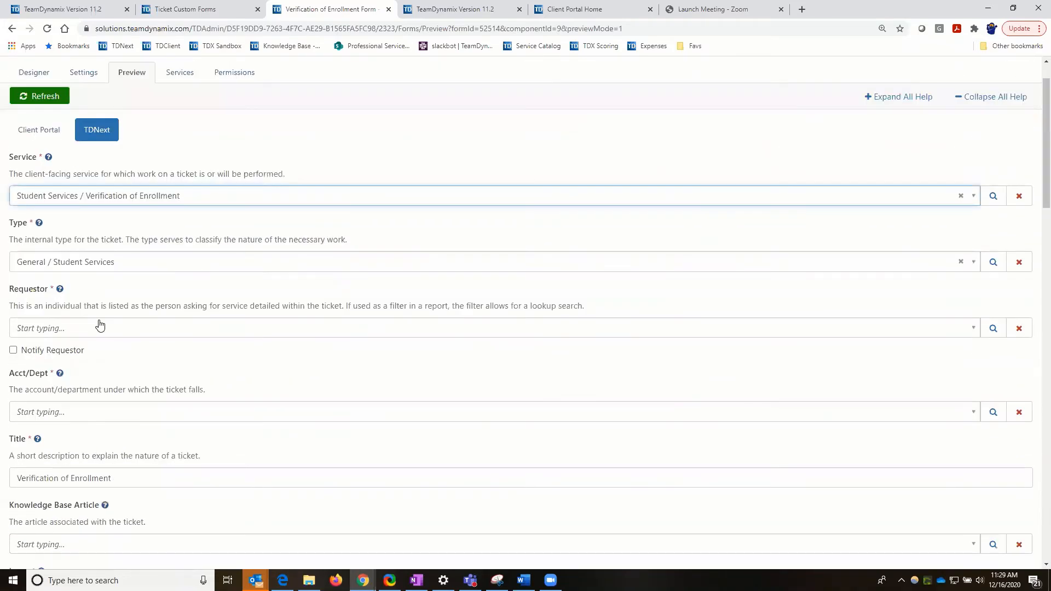
pyautogui.scroll(2, 142, 322)
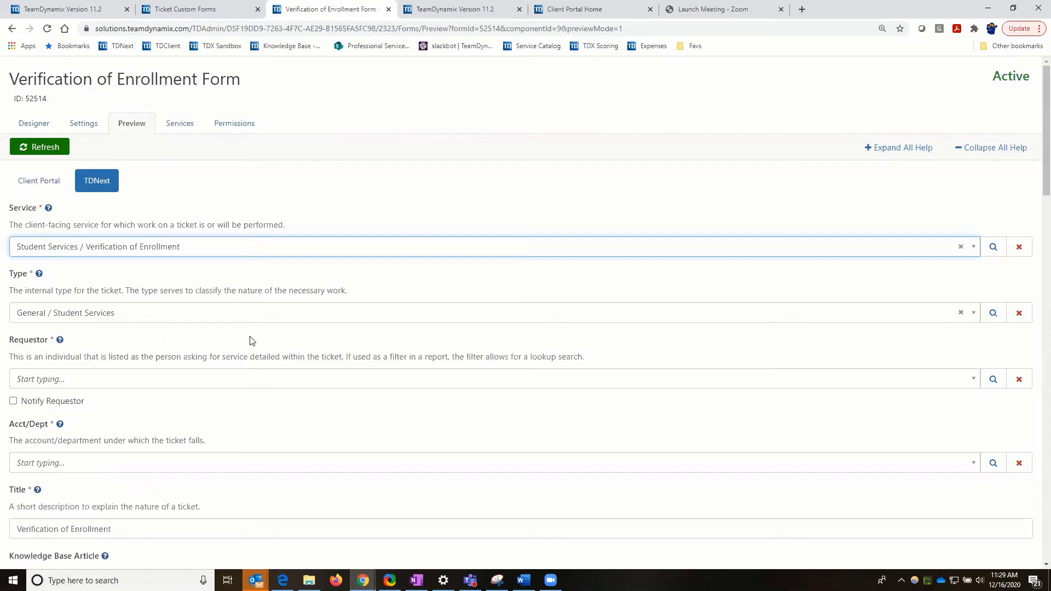
pyautogui.scroll(-1, 251, 341)
pyautogui.scroll(-10, 251, 341)
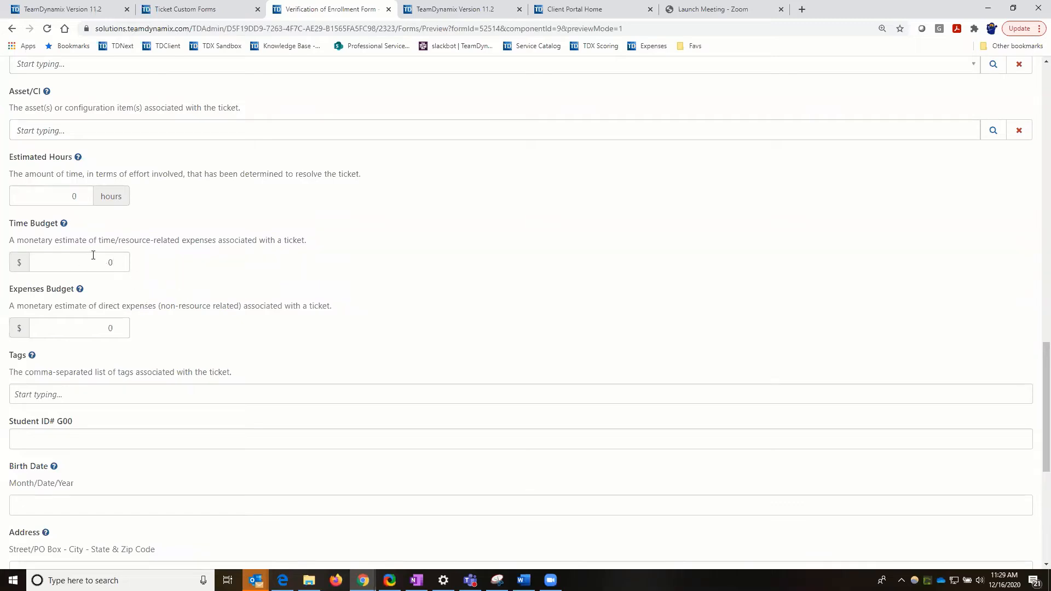
pyautogui.scroll(-6, 292, 317)
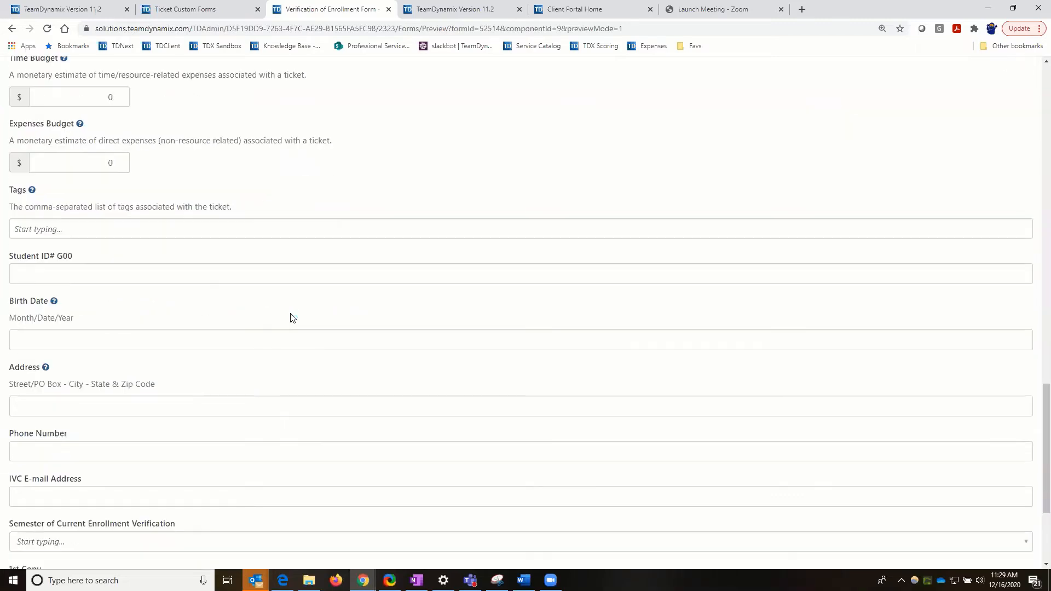
pyautogui.scroll(20, 292, 312)
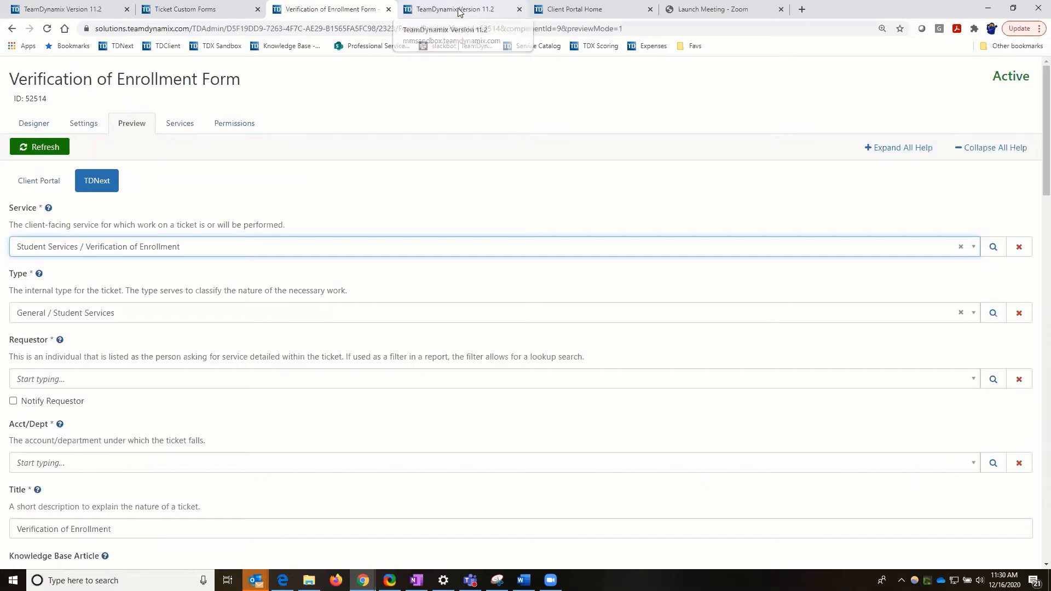
# Step: Switch to the TDNext sandbox and open the Incident ticket from the assigned tickets in the Tickets application
pyautogui.click(459, 12)
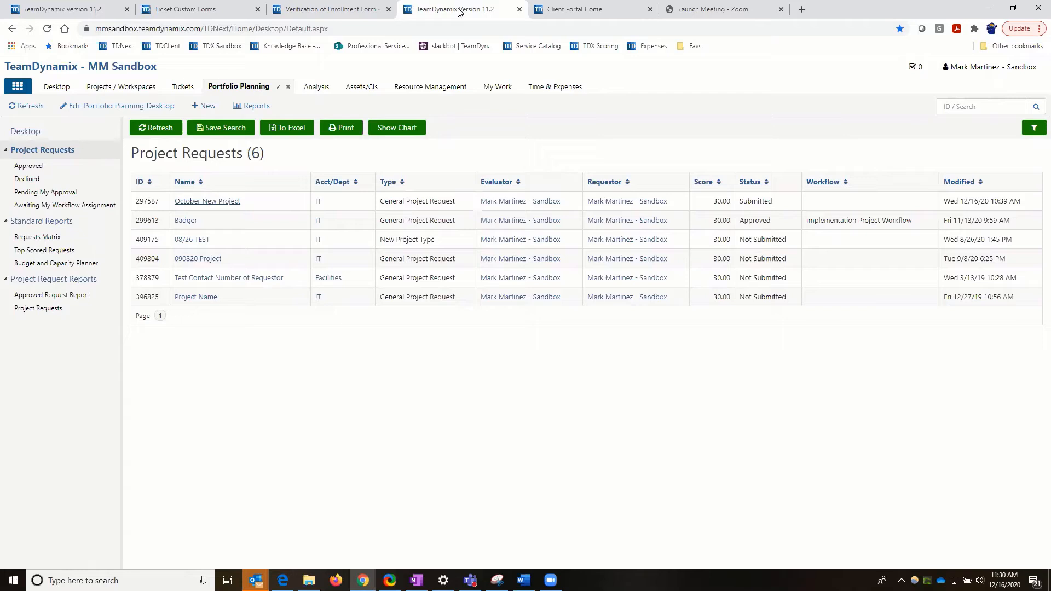
pyautogui.click(183, 87)
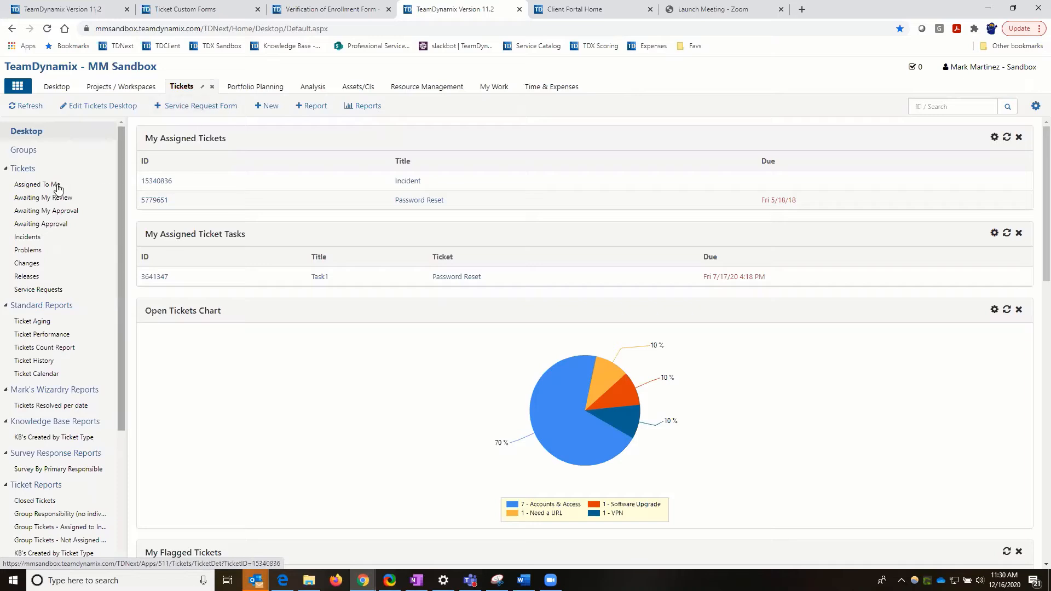
pyautogui.click(411, 184)
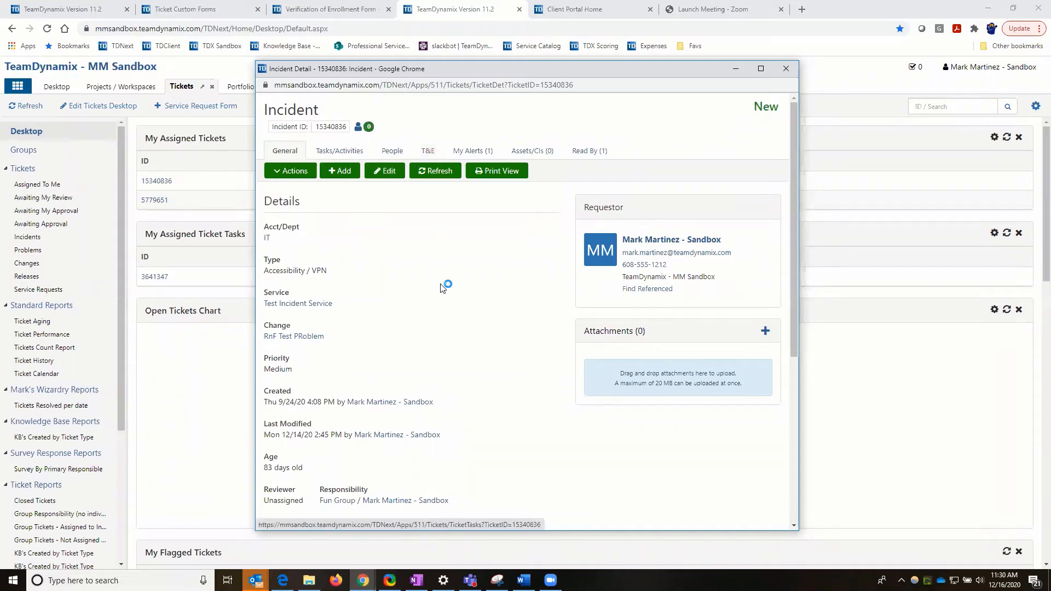
# Step: Start a new time entry in the Incident ticket's time and expenses, with time type Ticket Time and 1 hour
pyautogui.click(430, 155)
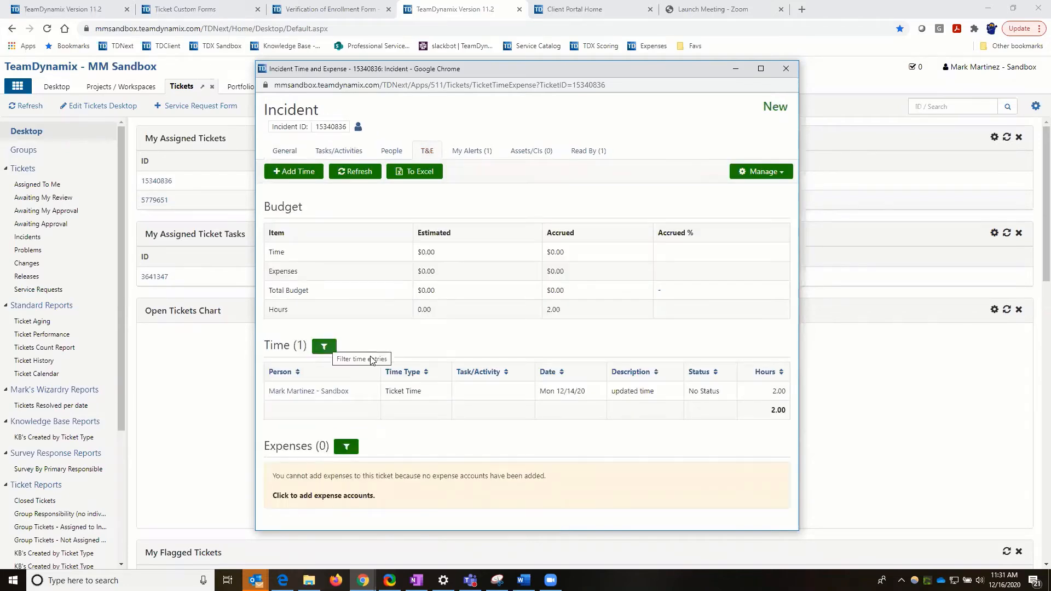
pyautogui.click(324, 346)
pyautogui.click(301, 173)
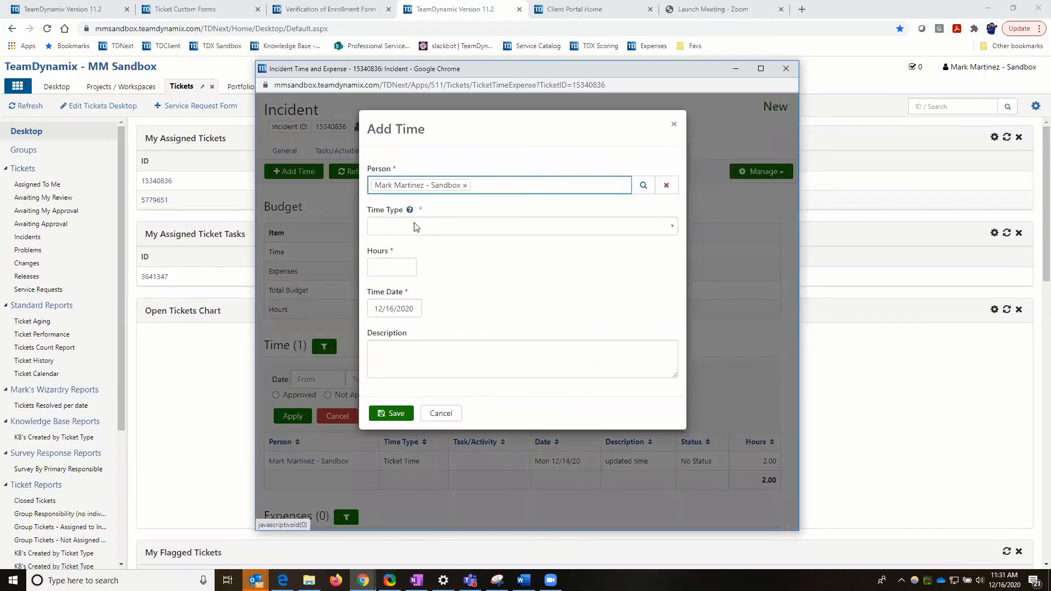
pyautogui.click(416, 227)
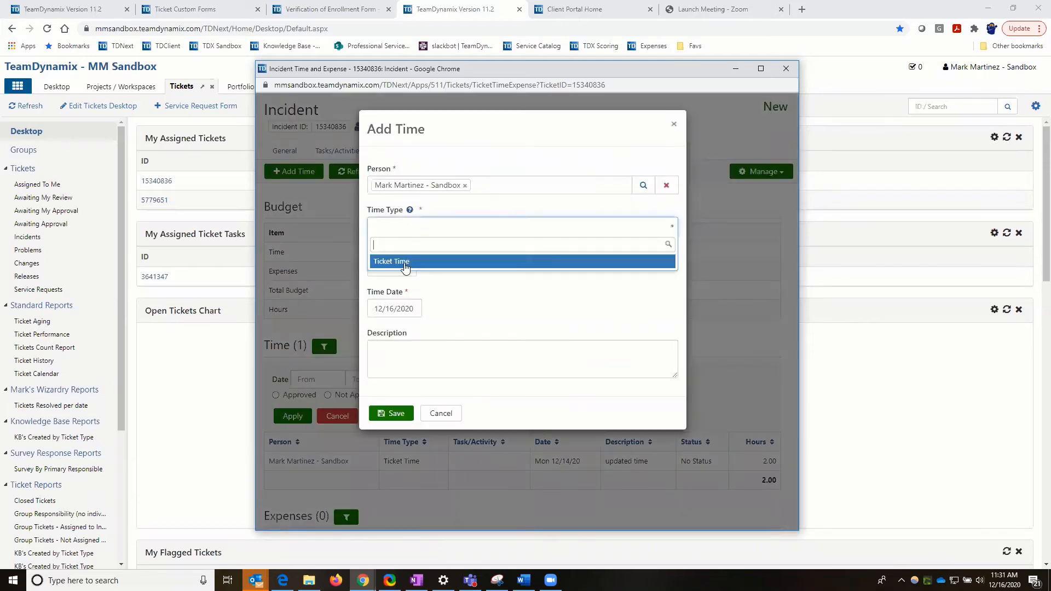
pyautogui.click(392, 262)
pyautogui.click(392, 268)
pyautogui.write('1')
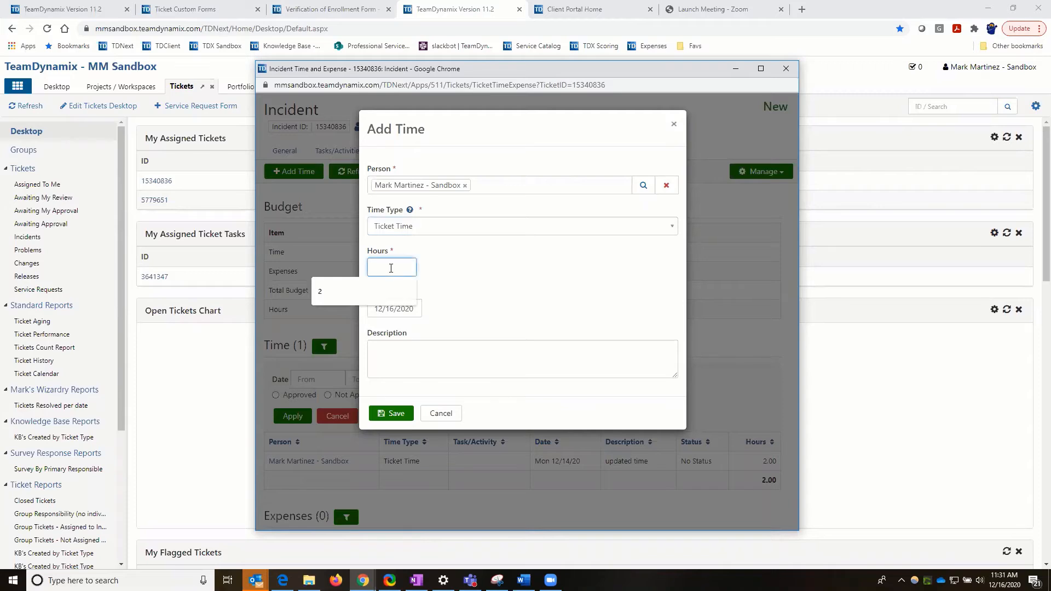
# Step: Describe the time entry as "did x, y z", save it and close the Incident ticket
pyautogui.click(391, 343)
pyautogui.write('did x y ')
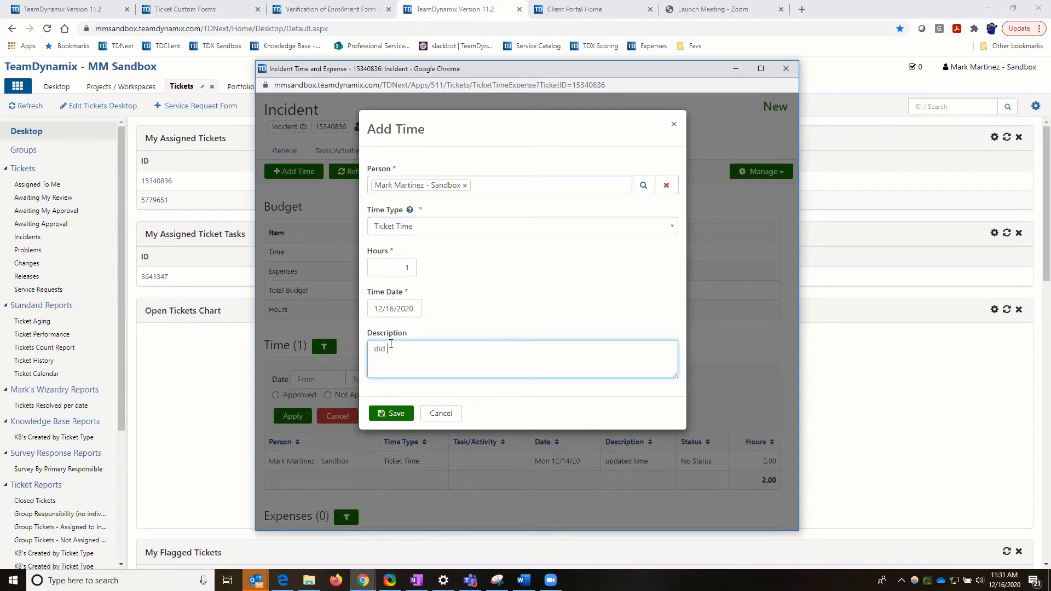
pyautogui.write('z')
pyautogui.press('Tab')
pyautogui.press('Return')
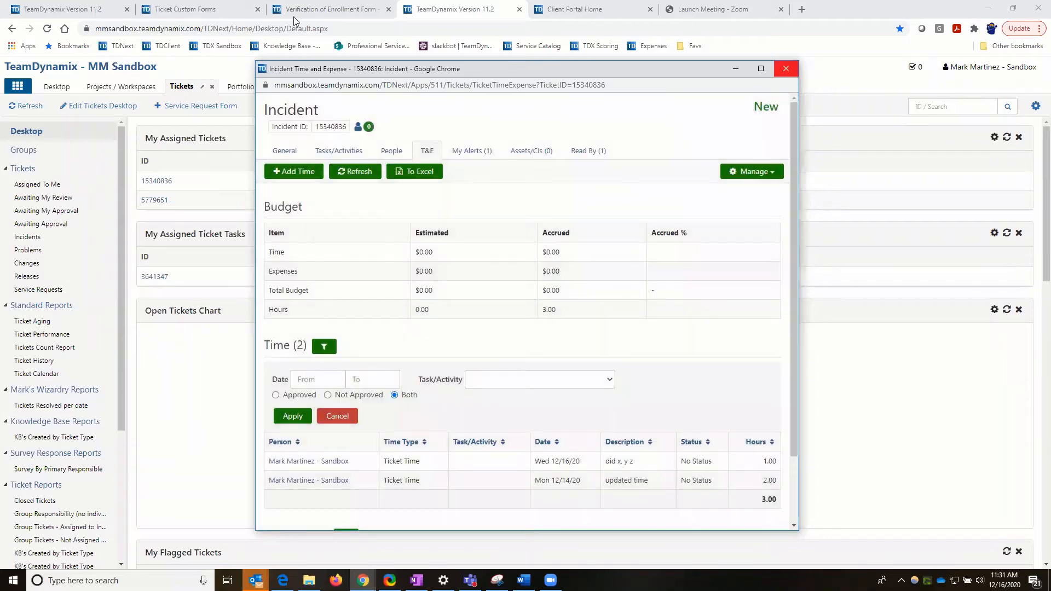
pyautogui.click(786, 68)
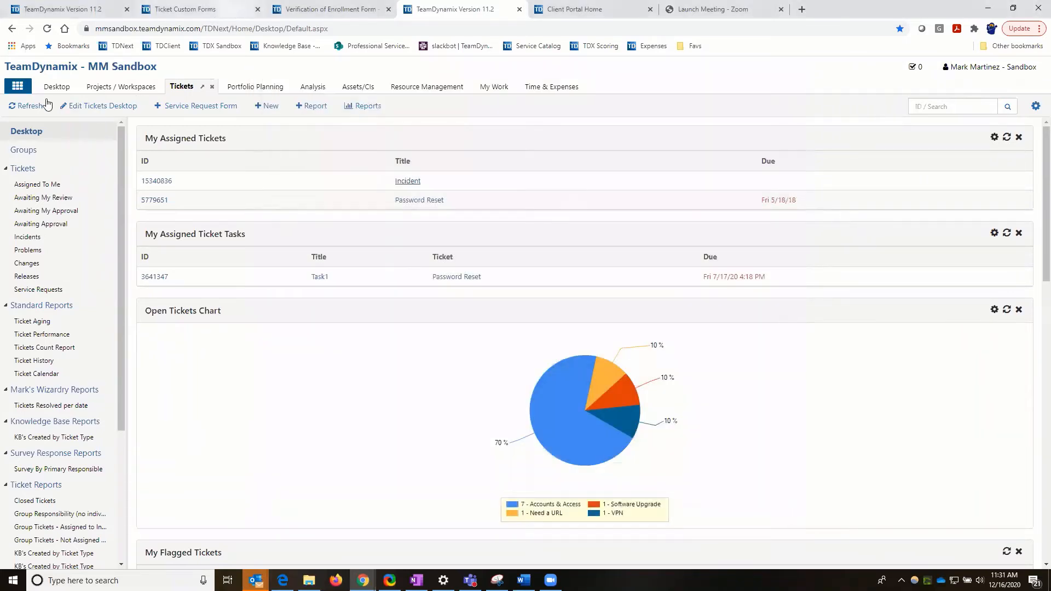
# Step: Switch to the administration of the IT Services application and open its Student Services ticket type
pyautogui.hotkey('ctrl', '2')
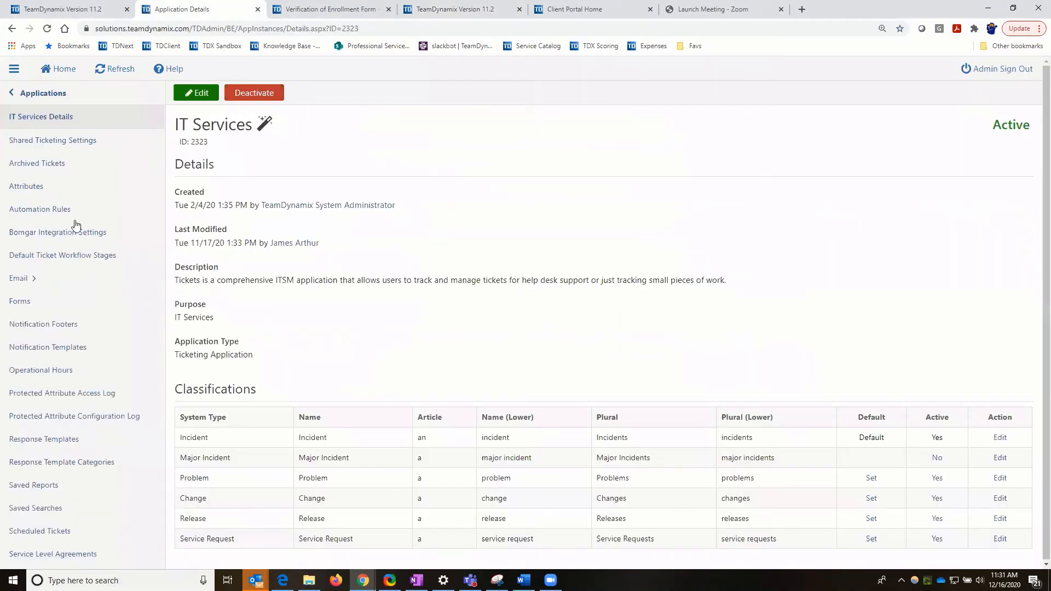
pyautogui.scroll(-4, 60, 301)
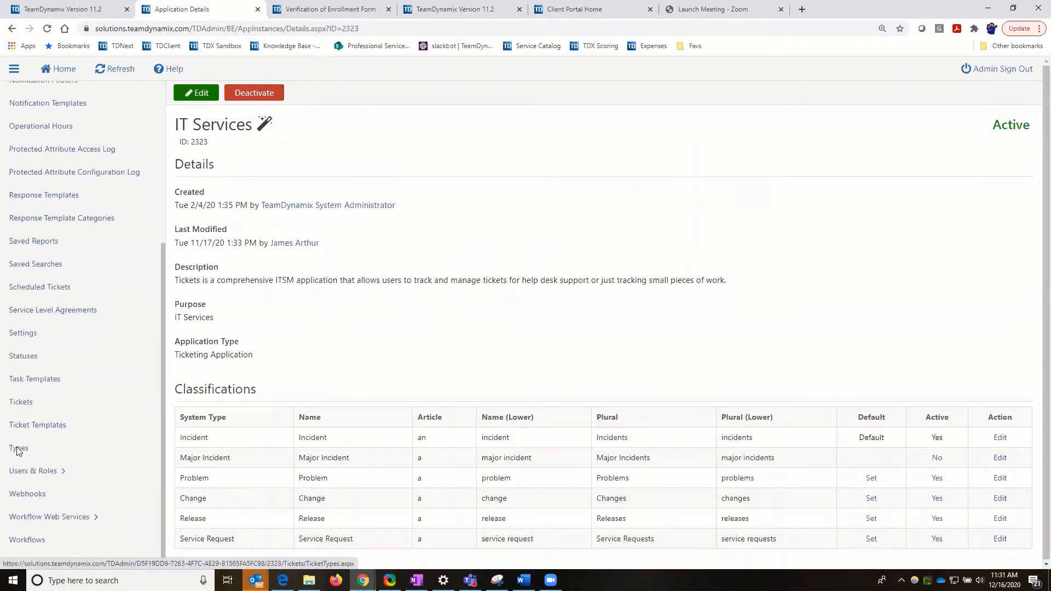
pyautogui.click(18, 449)
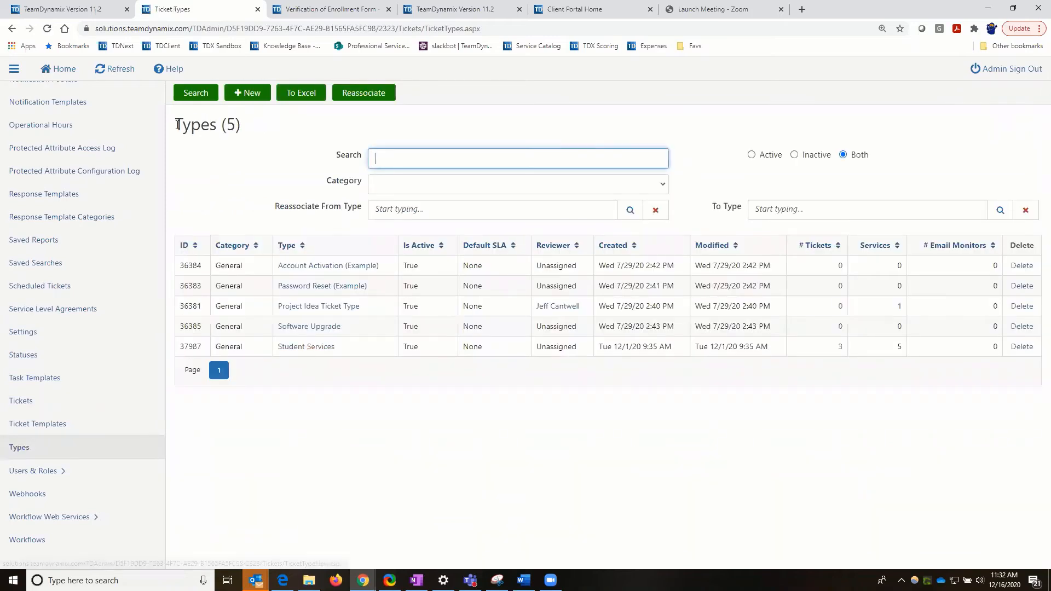
pyautogui.moveTo(176, 125); pyautogui.dragTo(270, 130)
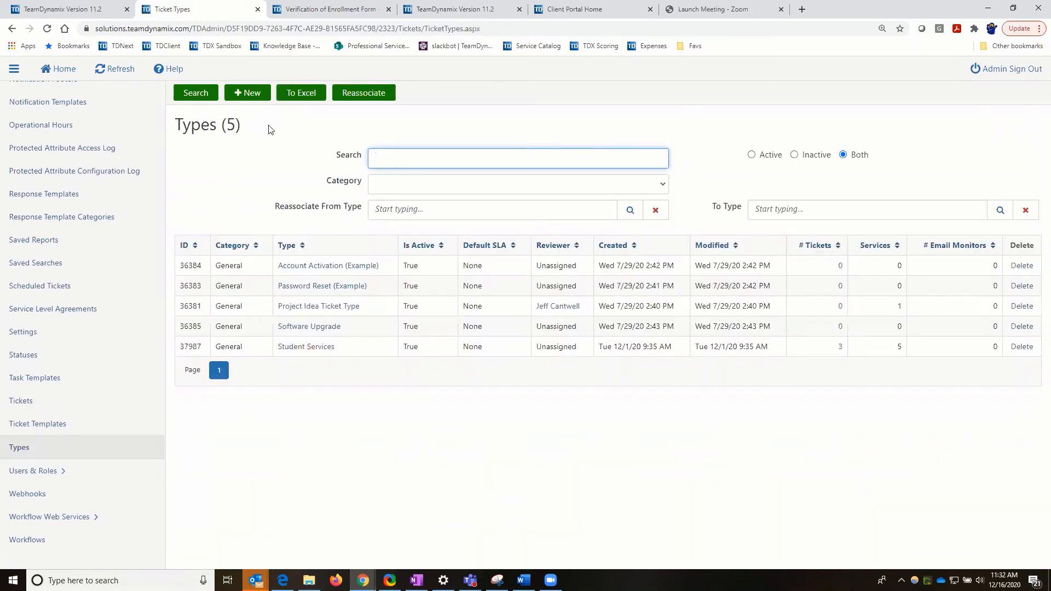
pyautogui.click(293, 350)
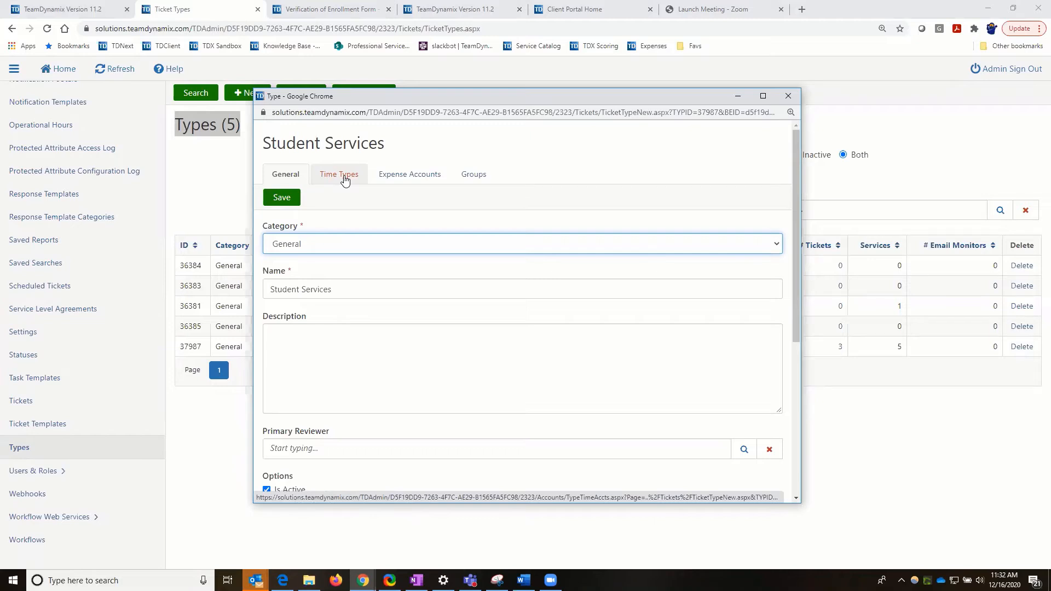
# Step: Remove Ticket Time from the time types of the Student Services ticket type and close its window
pyautogui.click(345, 178)
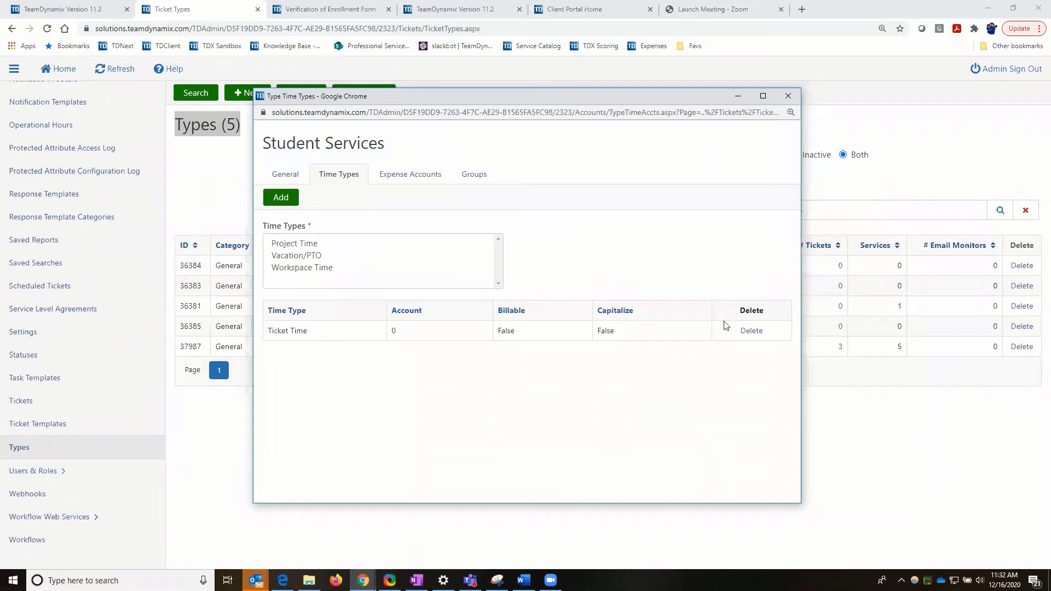
pyautogui.click(752, 332)
pyautogui.click(582, 185)
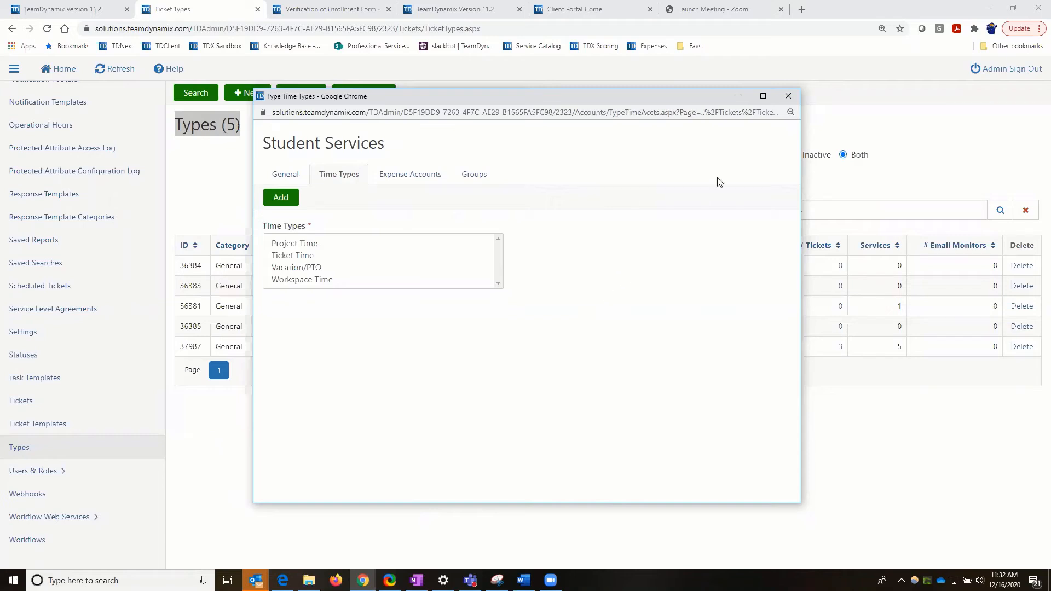
pyautogui.click(788, 98)
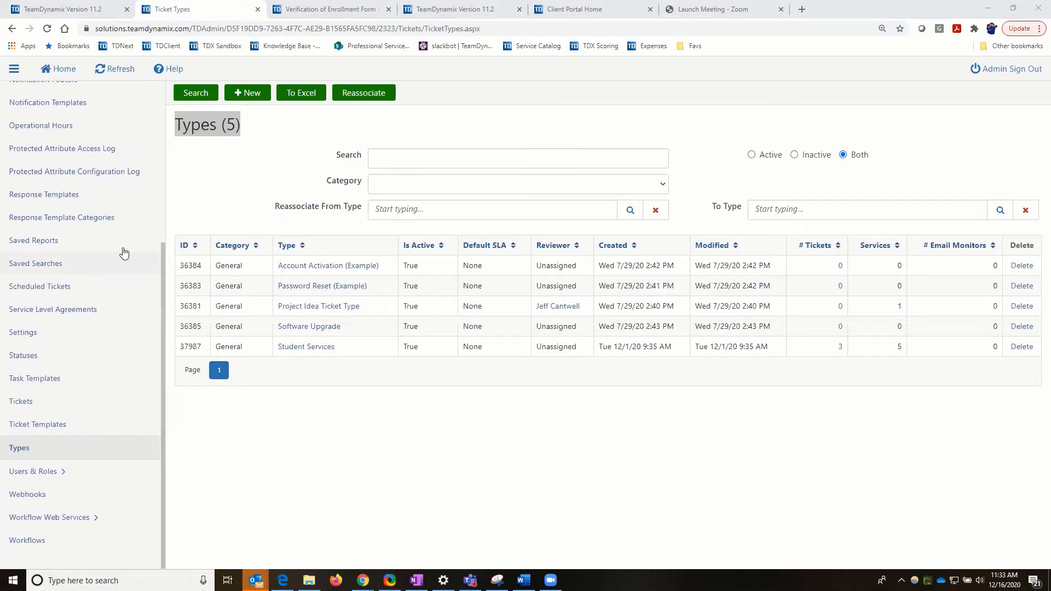
# Step: Return to the applications list and start a new application named Student Services with type Ticketing Application
pyautogui.scroll(5, 124, 253)
pyautogui.click(28, 95)
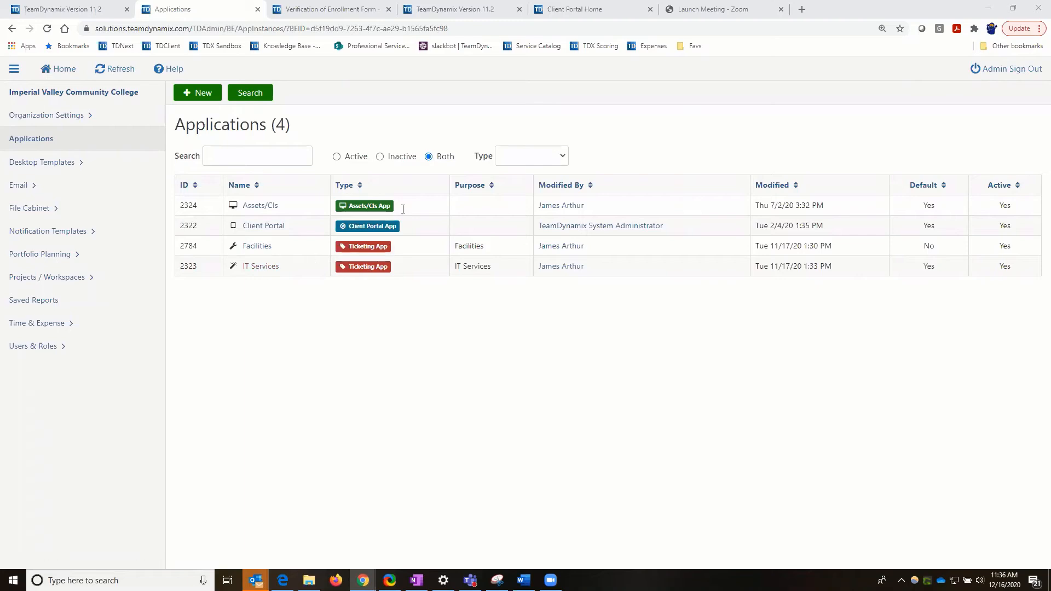
pyautogui.click(216, 100)
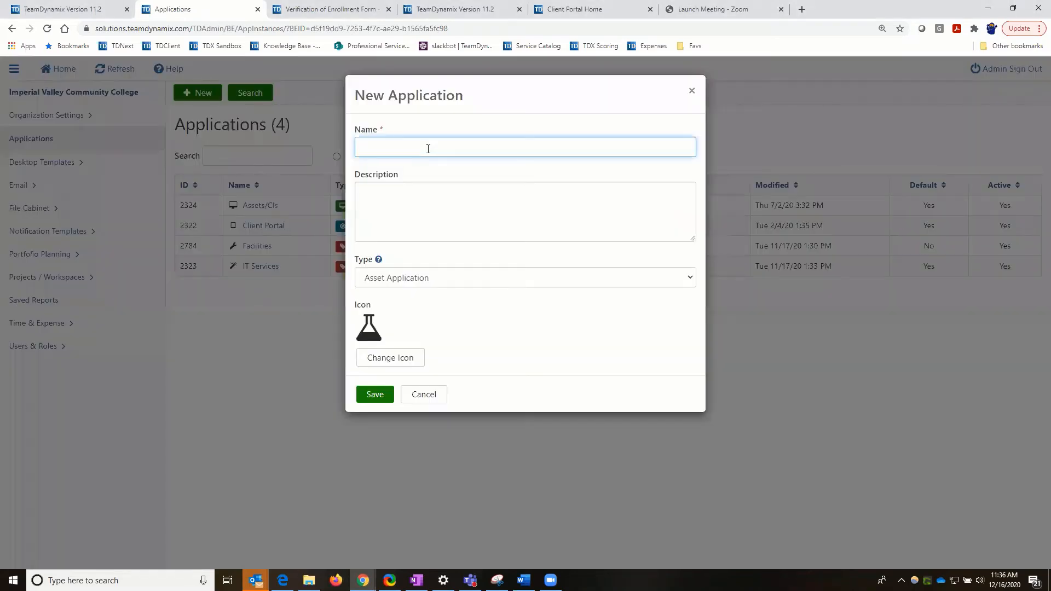
pyautogui.write('Studen')
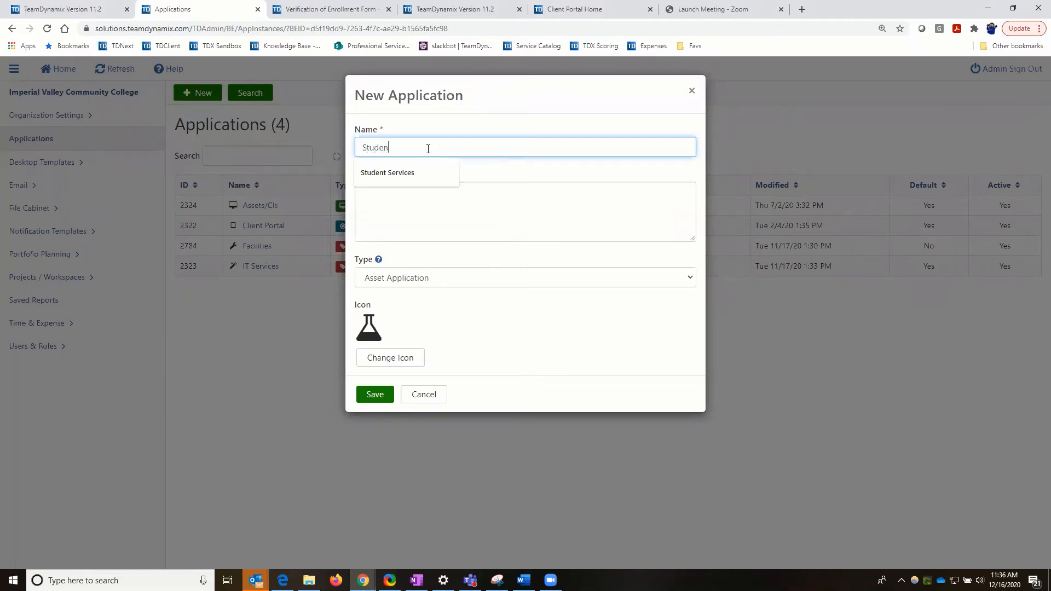
pyautogui.write('t Services')
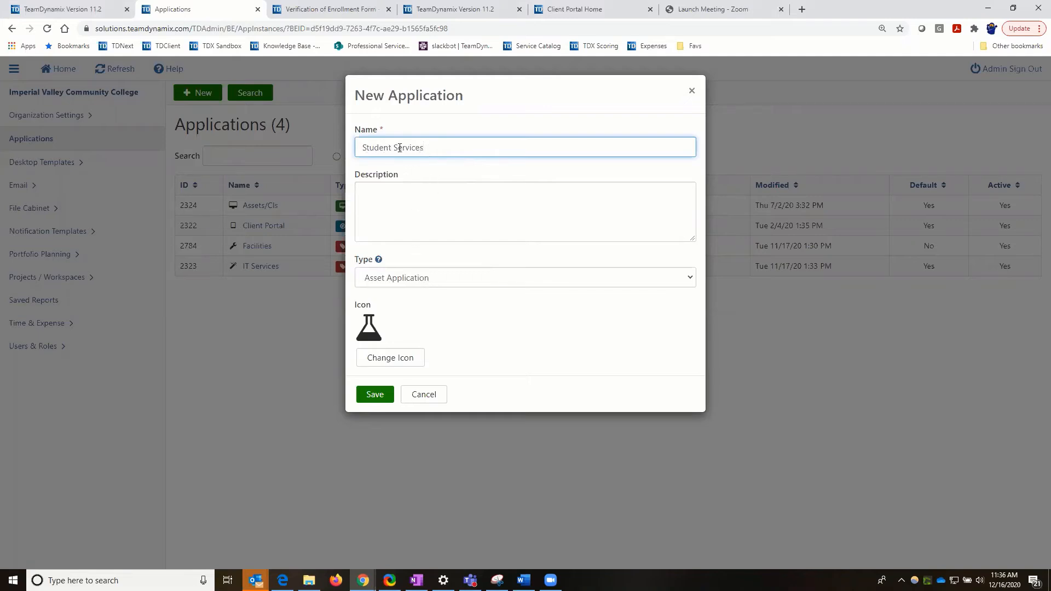
pyautogui.click(439, 280)
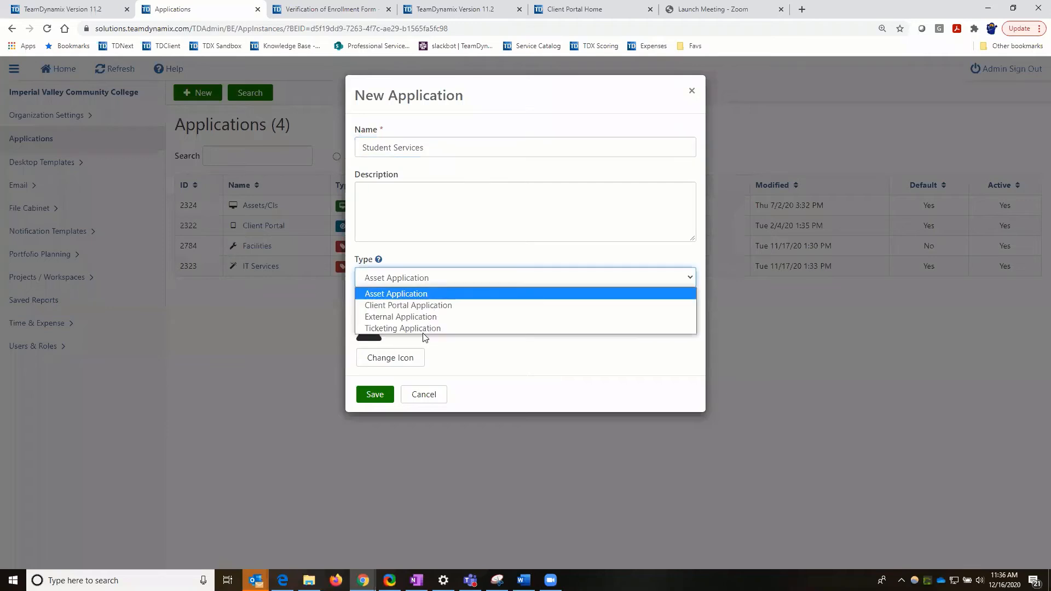
pyautogui.press('Down')
pyautogui.press('Down')
pyautogui.press('Down')
pyautogui.press('Return')
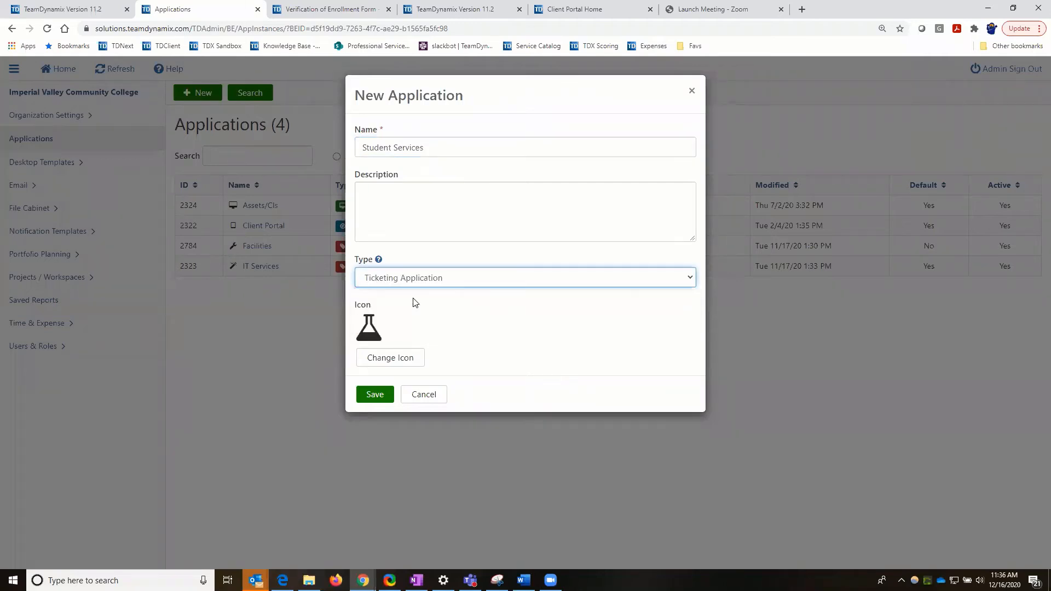
# Step: Set the new application's purpose to Admissions and save the application
pyautogui.click(414, 322)
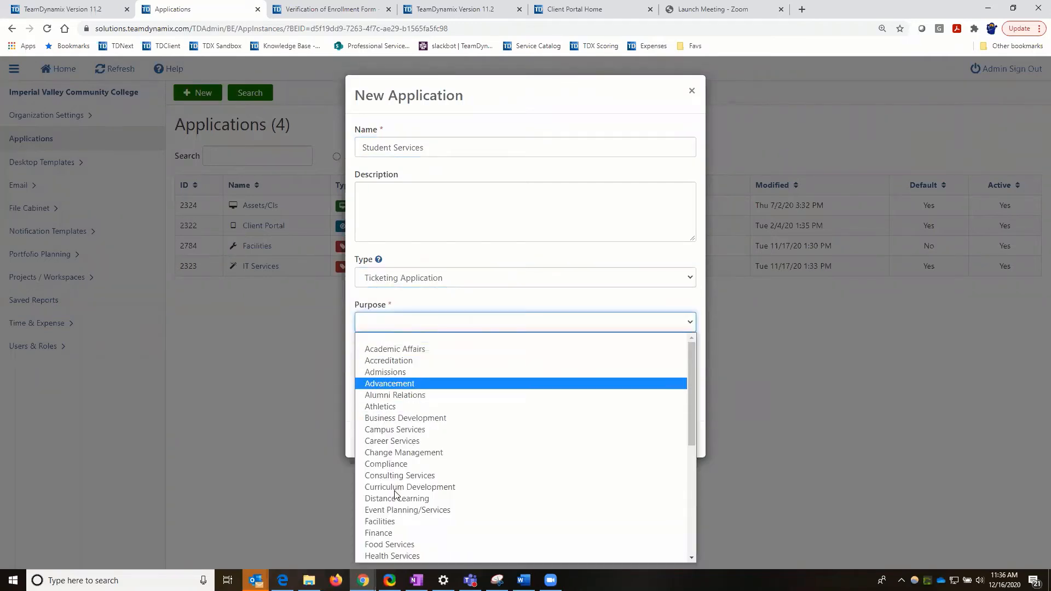
pyautogui.scroll(-10, 394, 438)
pyautogui.press('Down')
pyautogui.press('Down')
pyautogui.press('Down')
pyautogui.press('Down')
pyautogui.press('Down')
pyautogui.press('Down')
pyautogui.press('Down')
pyautogui.press('Down')
pyautogui.press('Down')
pyautogui.press('Down')
pyautogui.press('Down')
pyautogui.press('Down')
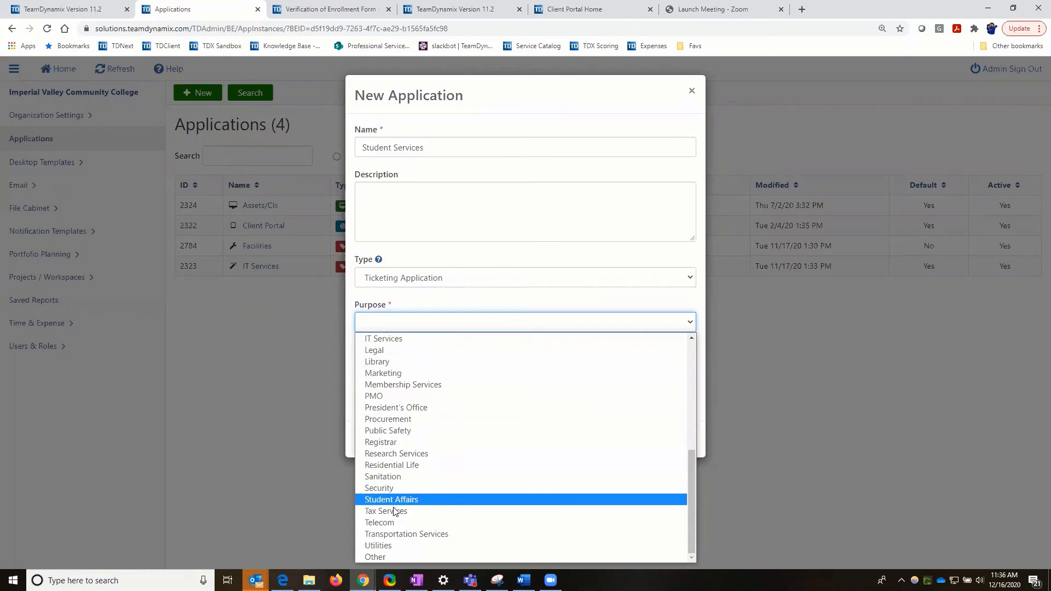
pyautogui.press('Down')
pyautogui.press('Down')
pyautogui.press('Down')
pyautogui.press('Down')
pyautogui.press('Down')
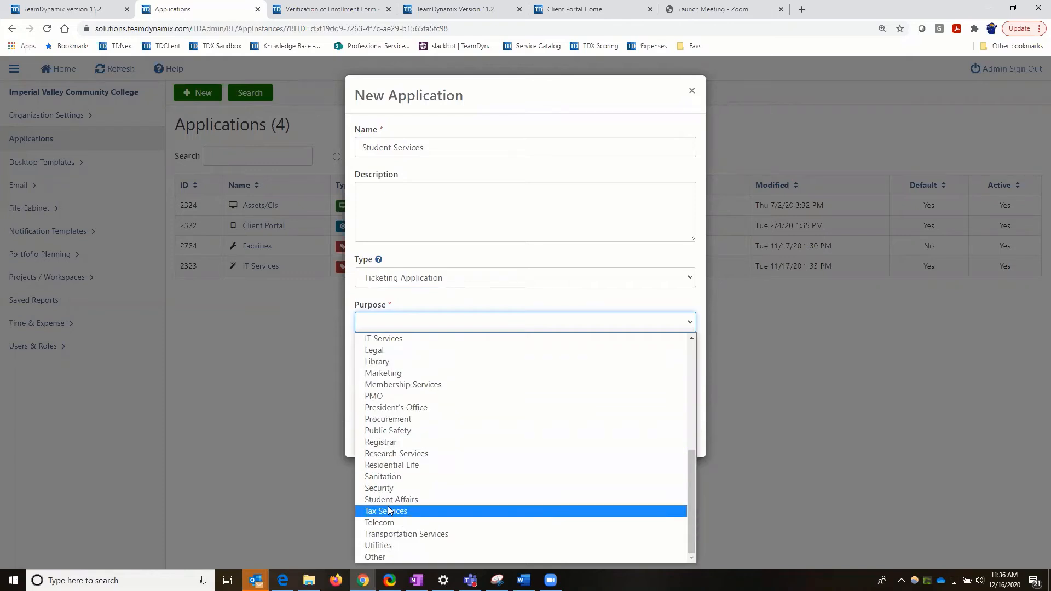
pyautogui.press('Up')
pyautogui.press('Up')
pyautogui.press('Up')
pyautogui.press('Up')
pyautogui.press('Up')
pyautogui.press('Up')
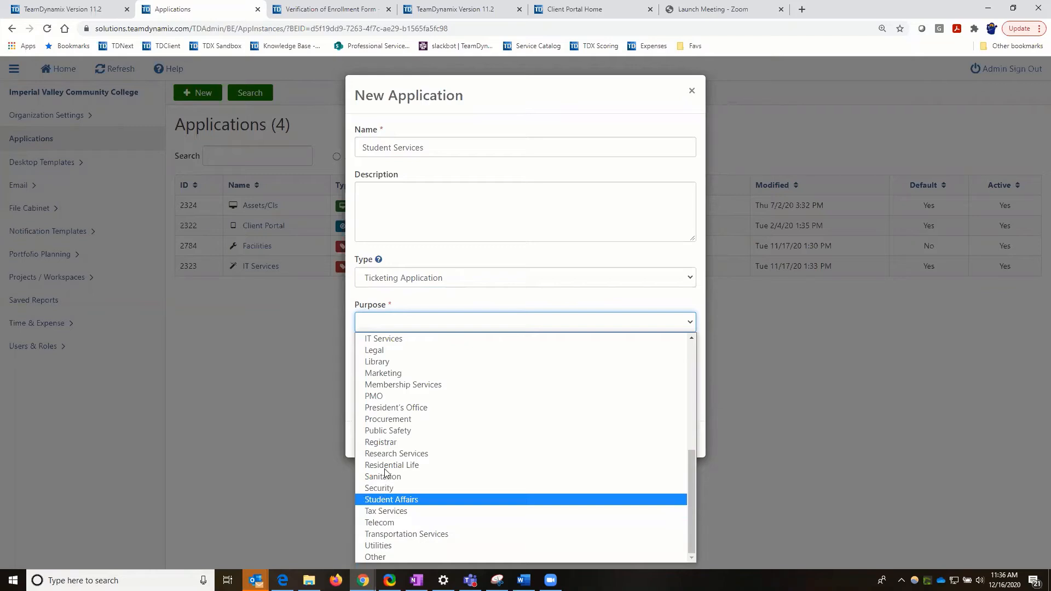
pyautogui.press('Up')
pyautogui.press('Up')
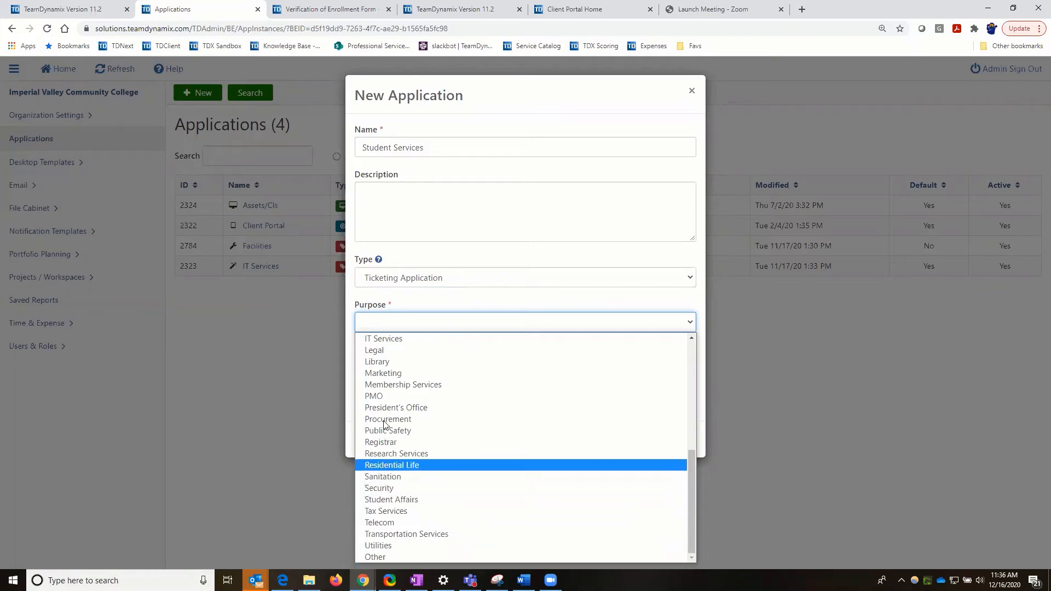
pyautogui.press('Up')
pyautogui.press('Up')
pyautogui.press('Up')
pyautogui.press('Up')
pyautogui.scroll(5, 385, 423)
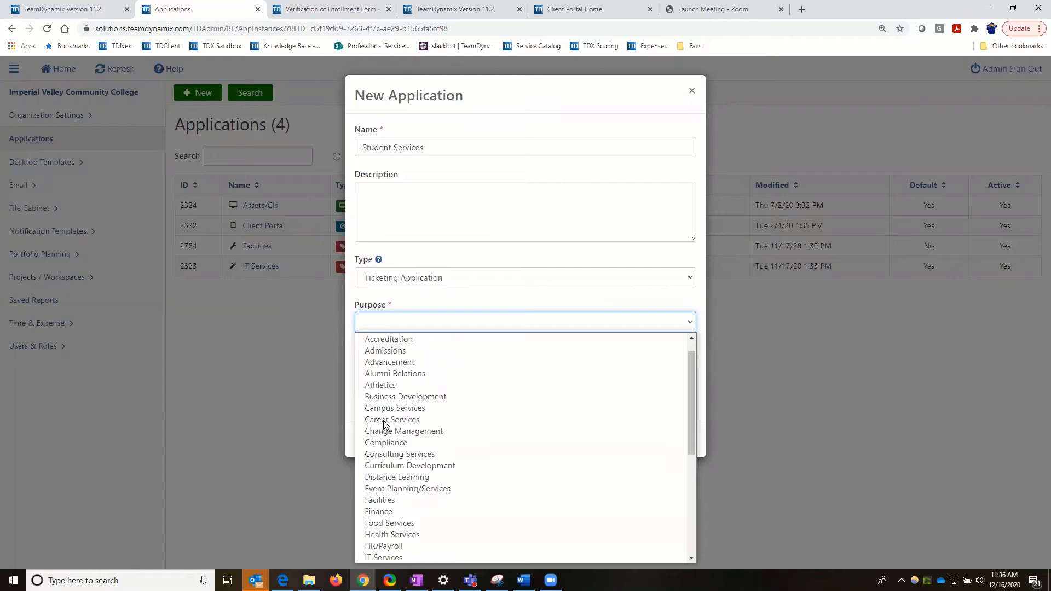
pyautogui.scroll(1, 384, 383)
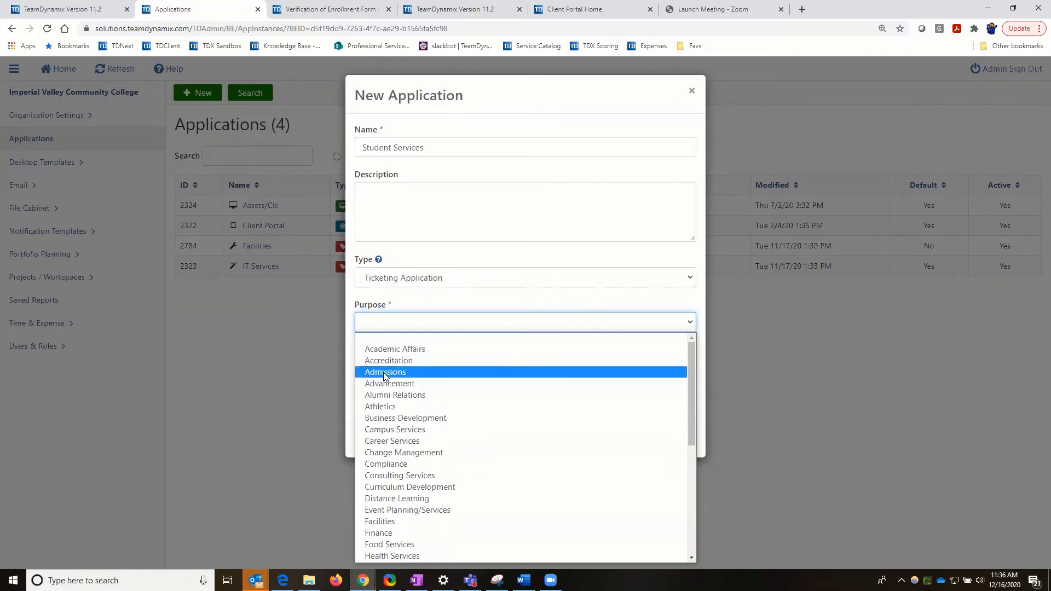
pyautogui.scroll(-5, 383, 421)
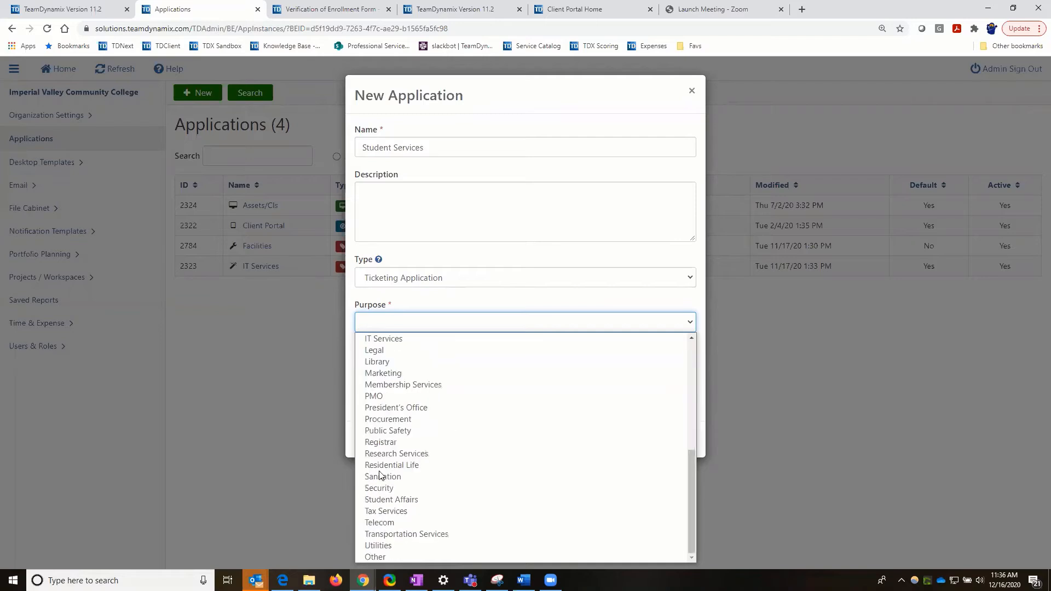
pyautogui.click(382, 443)
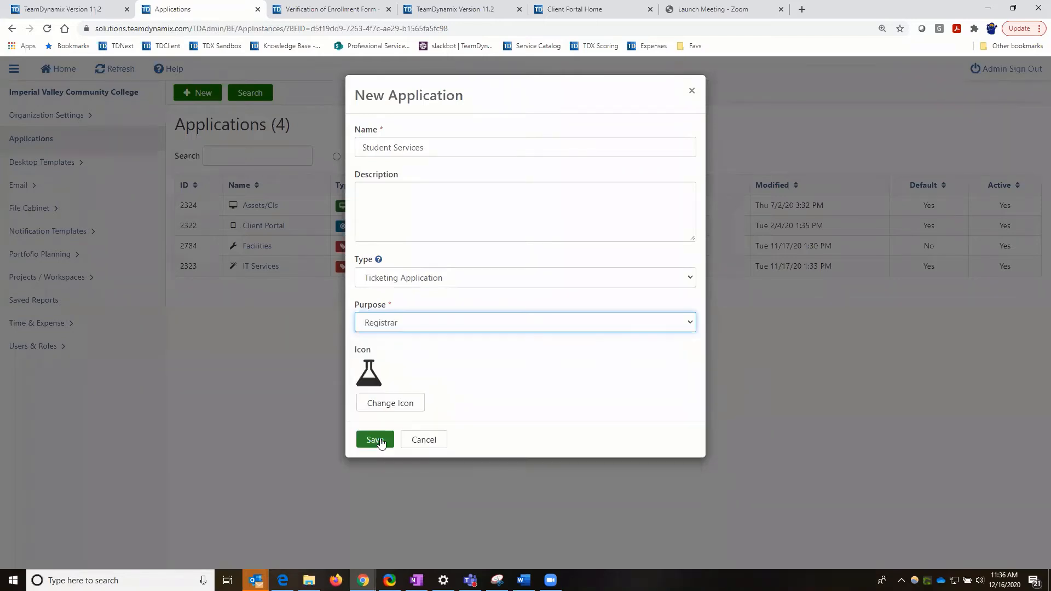
pyautogui.click(375, 440)
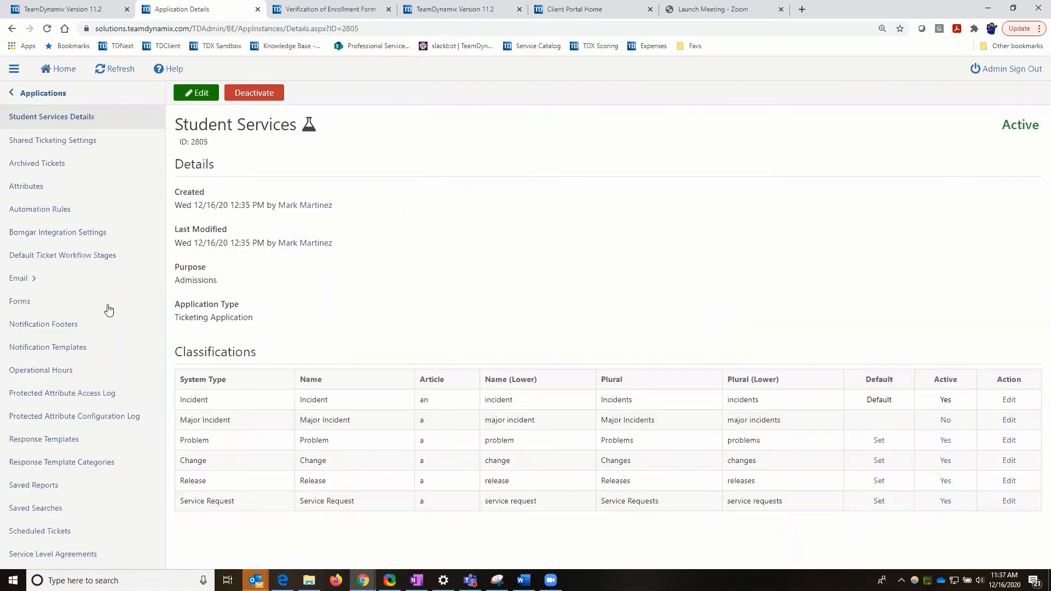
# Step: Check the new application's forms and the applications list, and switch back to the Verification of Enrollment Form preview
pyautogui.click(22, 304)
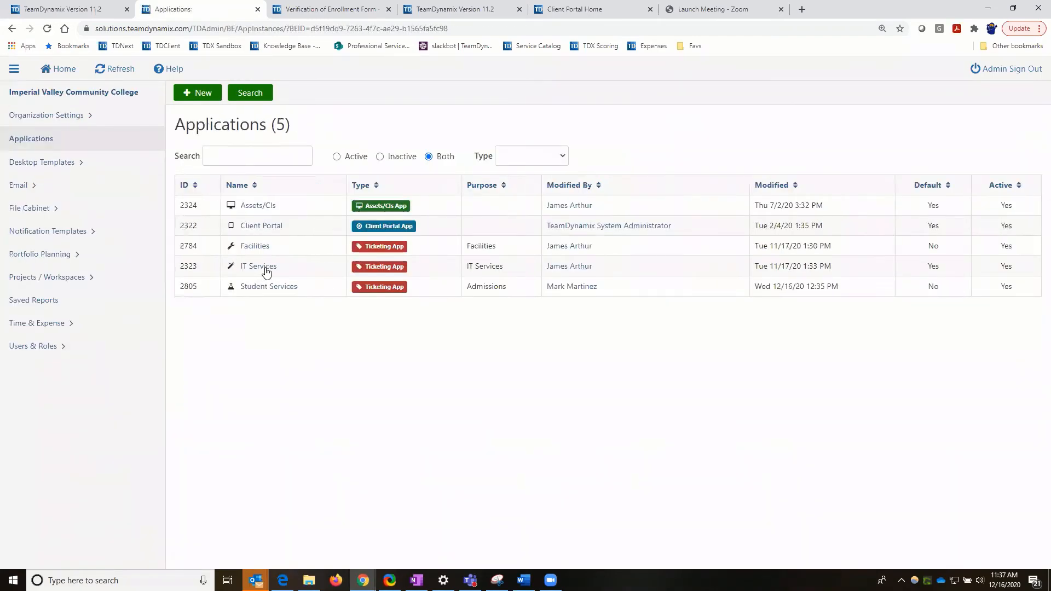
pyautogui.click(265, 269)
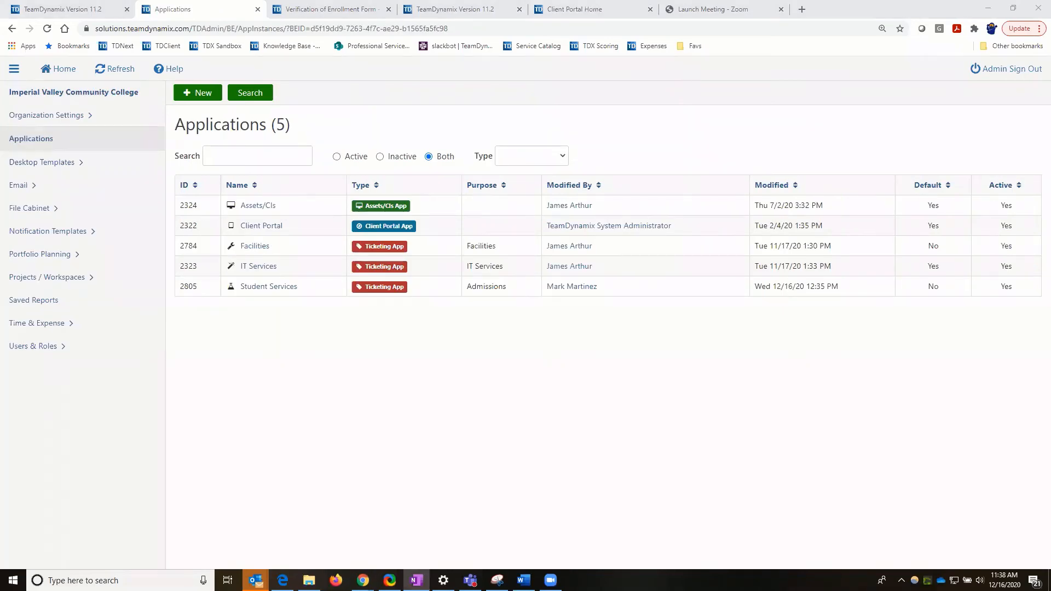
pyautogui.click(348, 12)
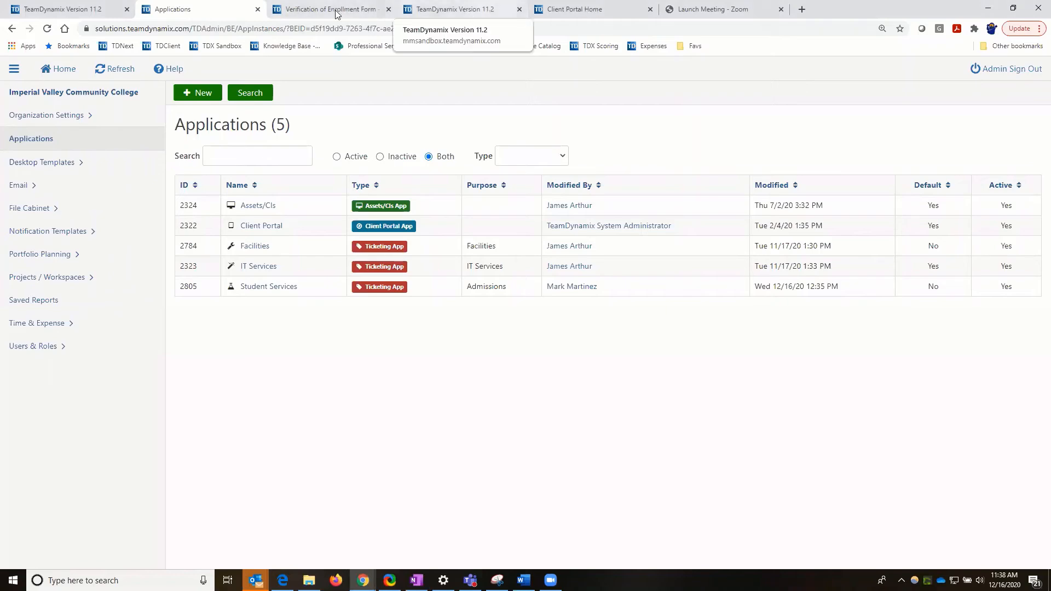
pyautogui.click(324, 14)
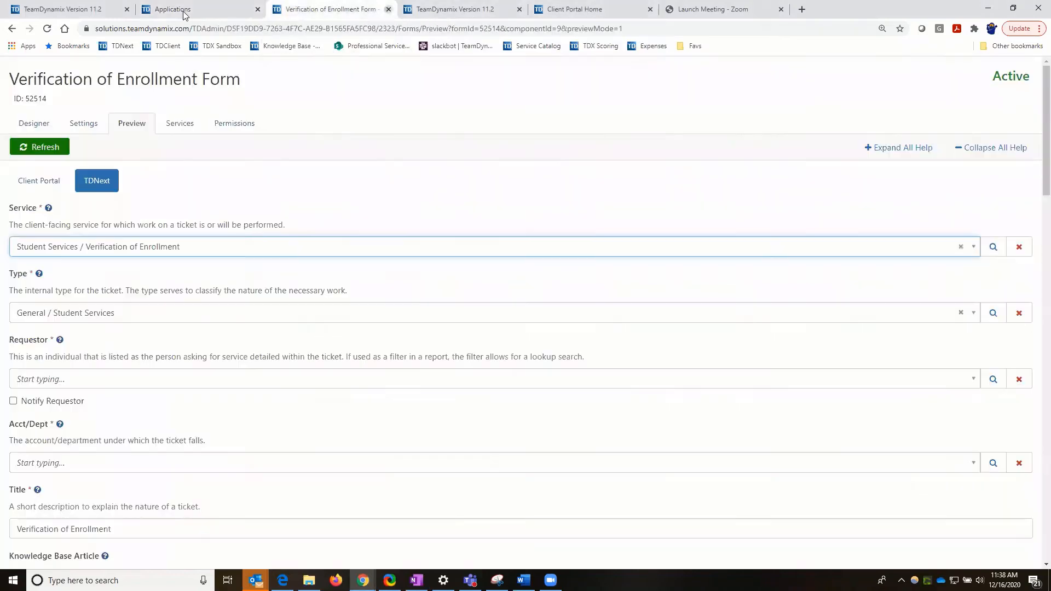
# Step: Close the Verification of Enrollment Form preview and open the forms list of the IT Services application
pyautogui.hotkey('ctrl', 'w')
pyautogui.hotkey('ctrl', 'shift', 'Tab')
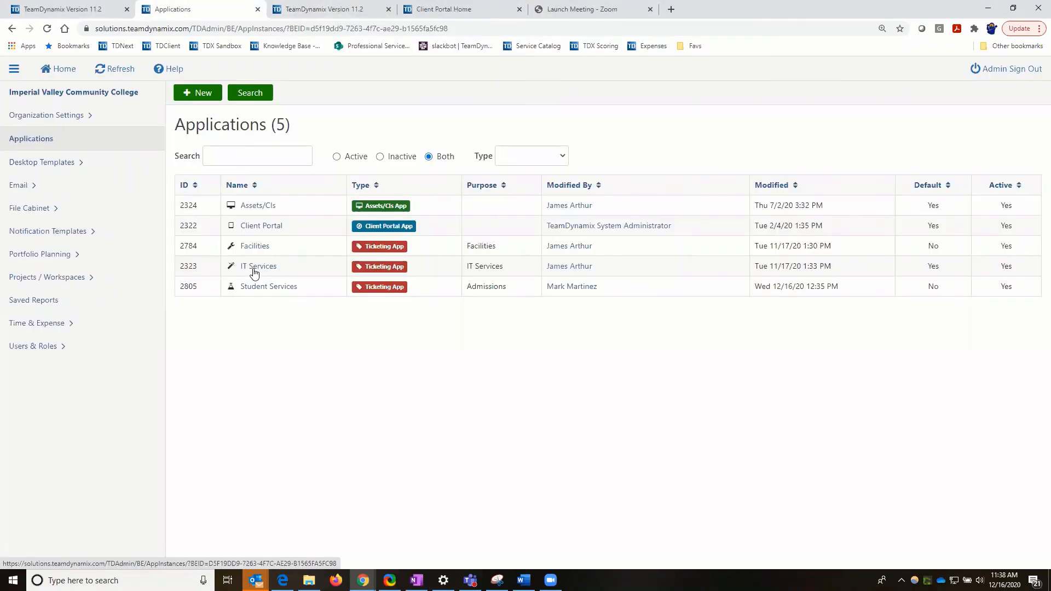
pyautogui.click(254, 268)
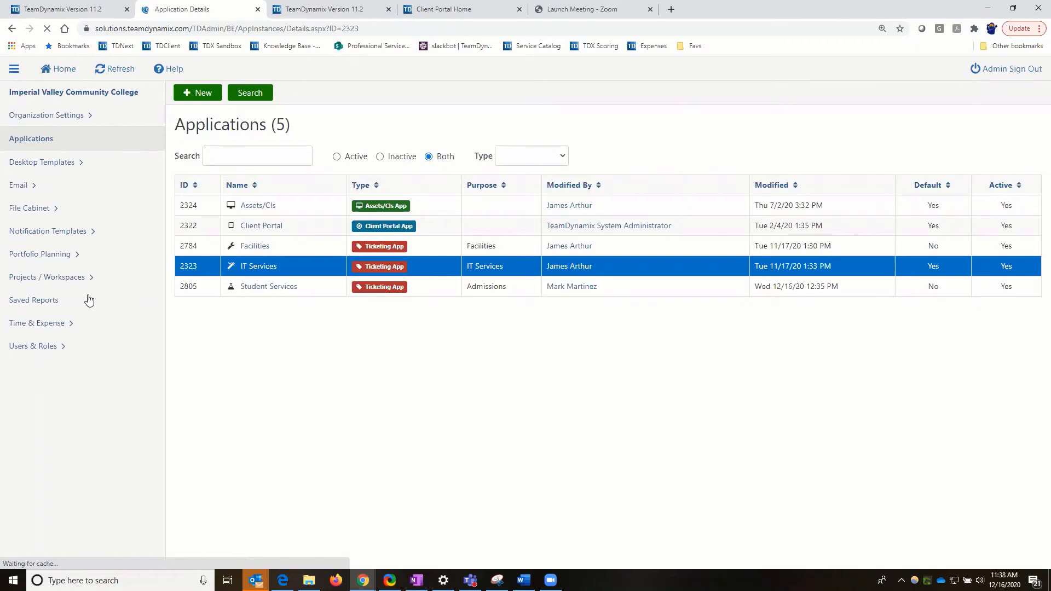
pyautogui.scroll(-2, 21, 206)
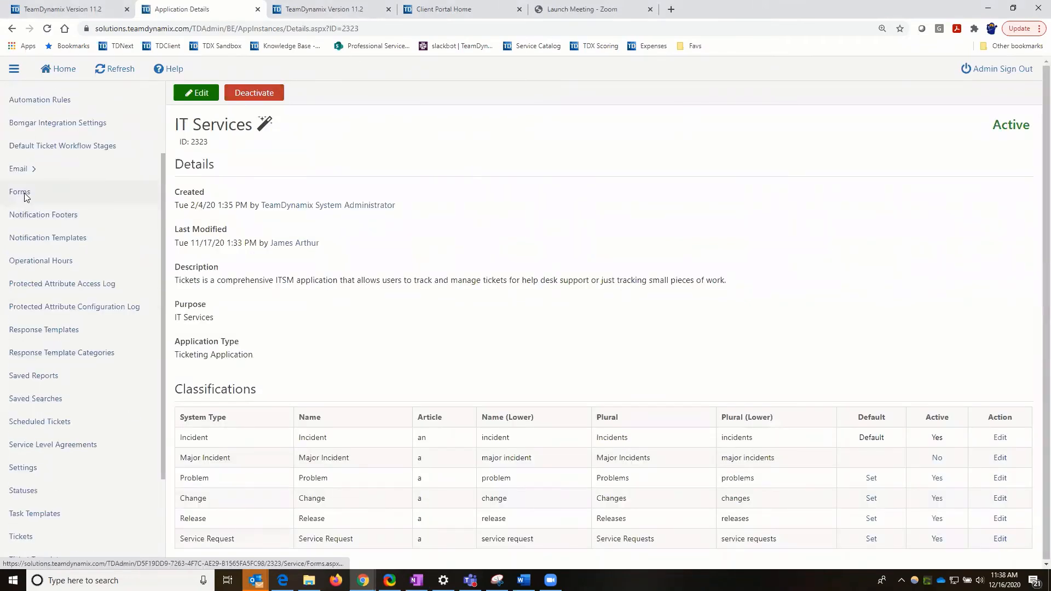
pyautogui.click(24, 193)
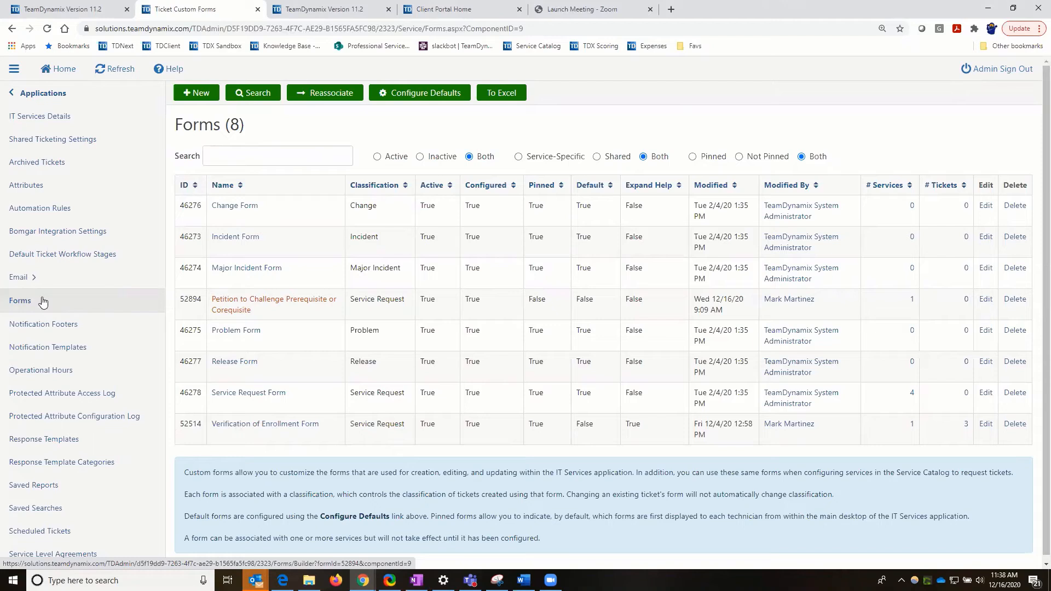
# Step: Open the Petition to Challenge Prerequisite or Corequisite workflow from the IT Services ticket workflows
pyautogui.scroll(-5, 42, 301)
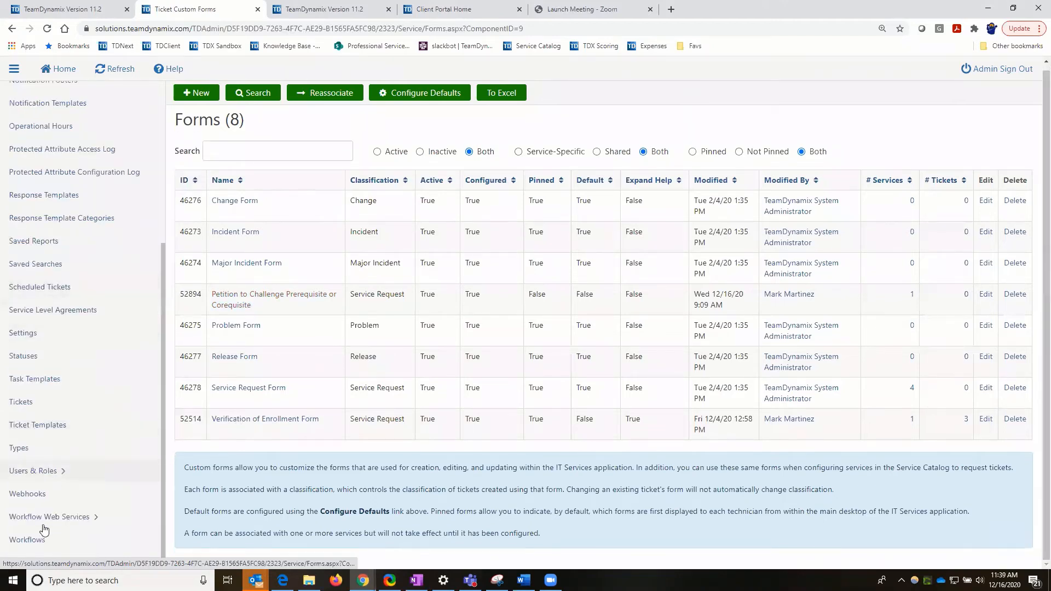
pyautogui.click(40, 541)
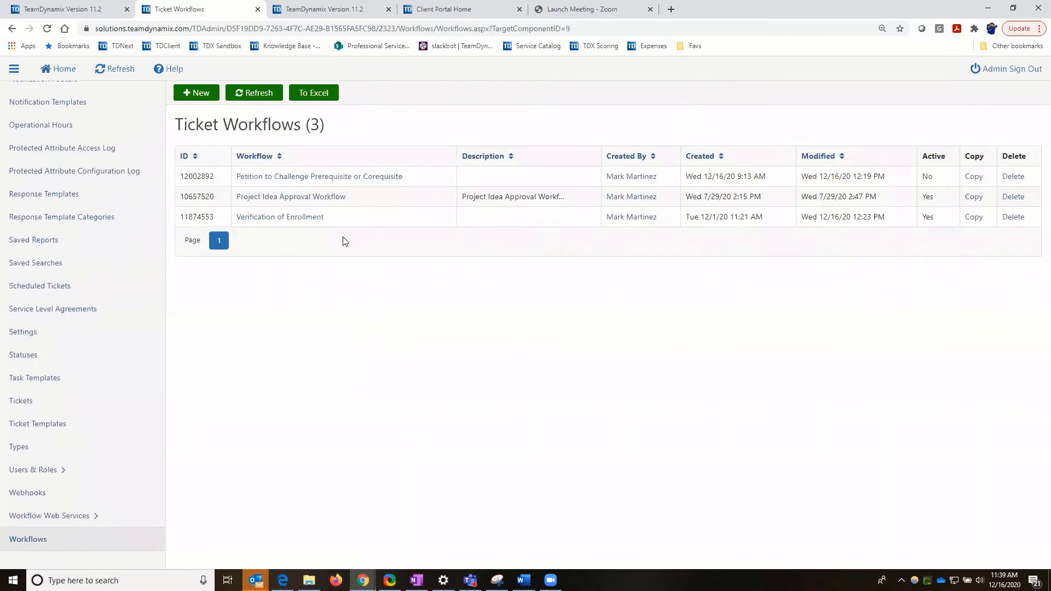
pyautogui.click(332, 176)
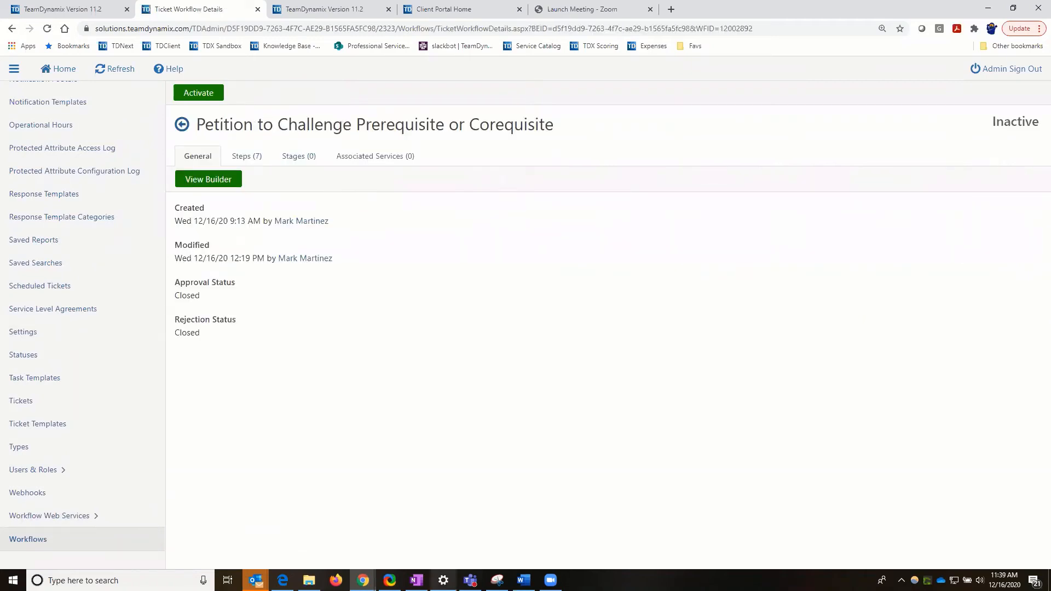
# Step: Switch to the petition flowchart PDF in Edge and mark the word "signed" in the department chair's approval box
pyautogui.moveTo(524, 581)
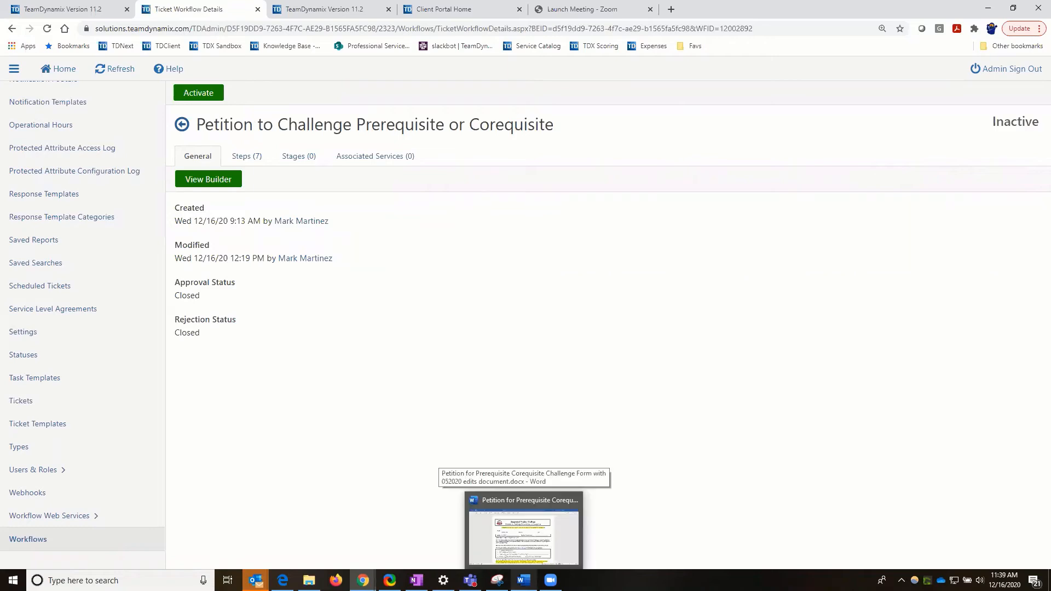
pyautogui.moveTo(310, 580)
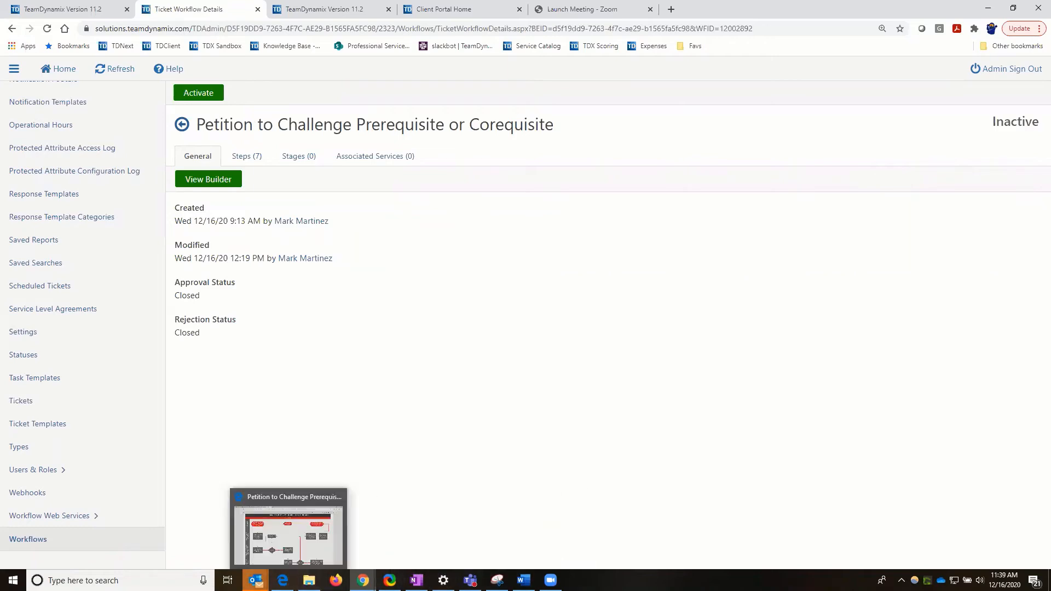
pyautogui.moveTo(255, 580)
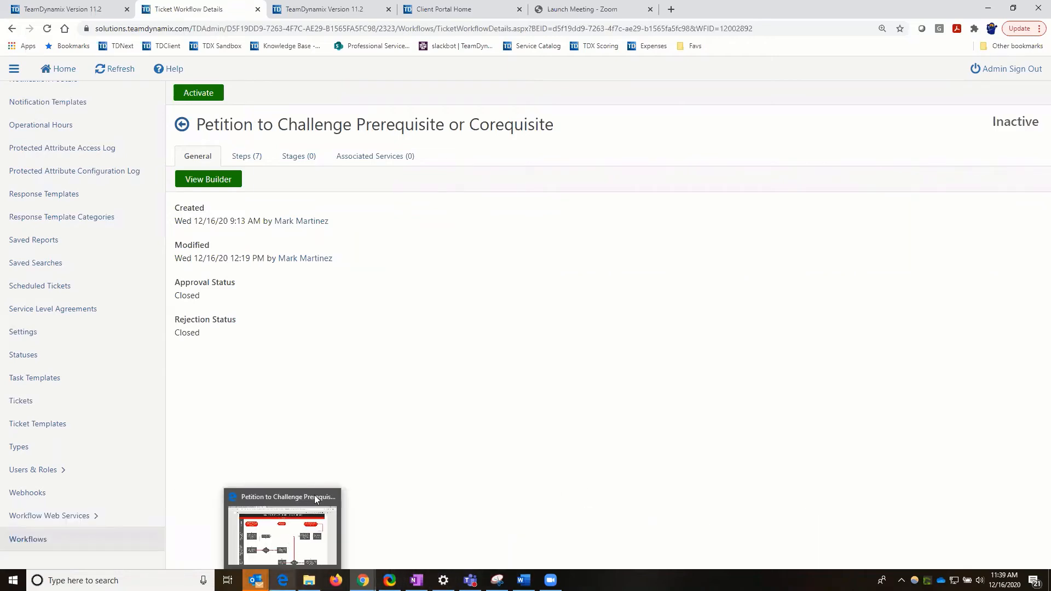
pyautogui.click(316, 499)
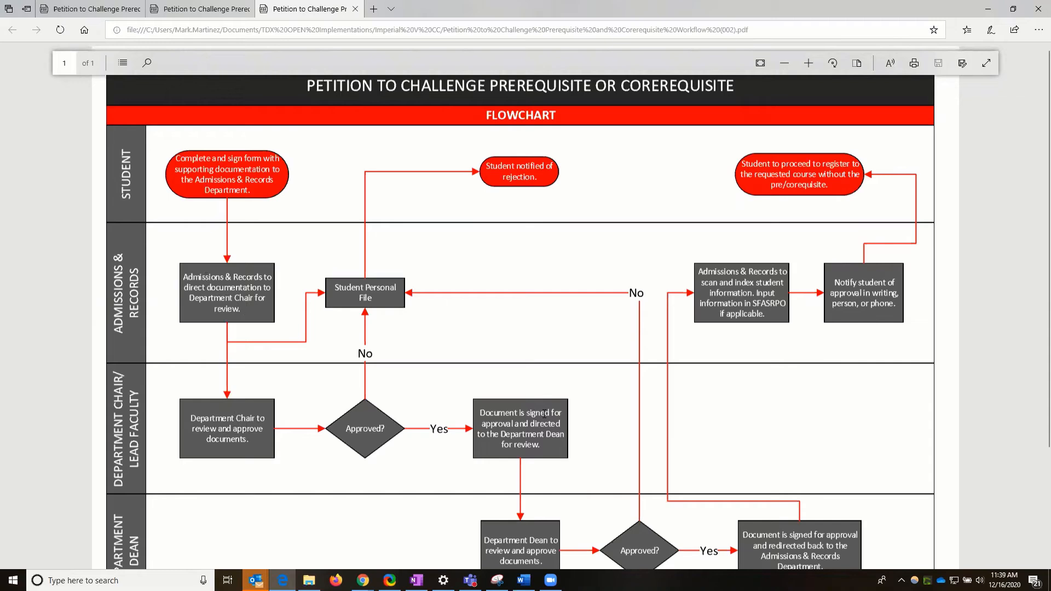
pyautogui.doubleClick(553, 414)
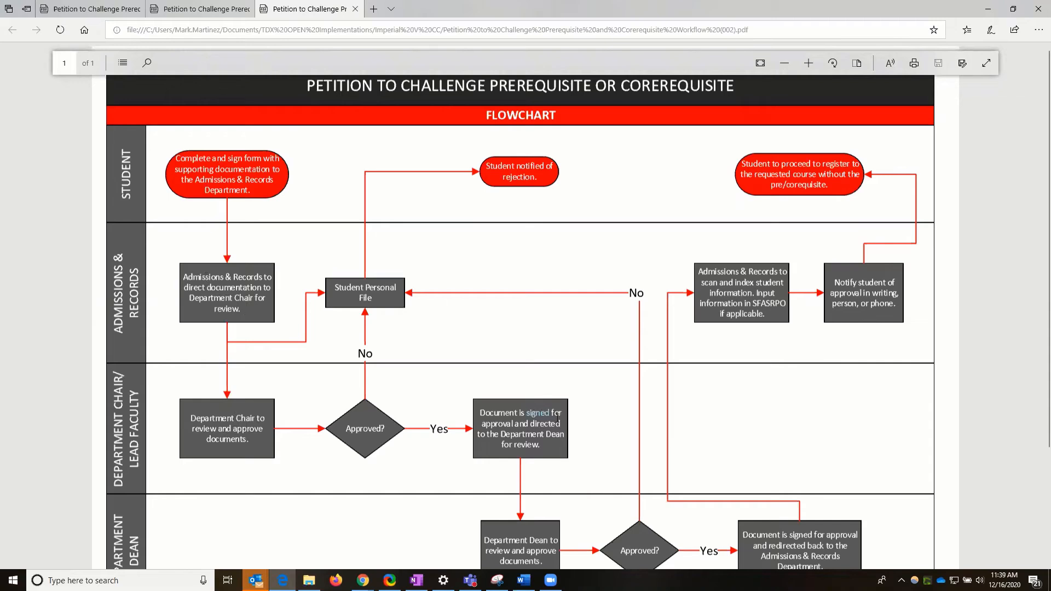
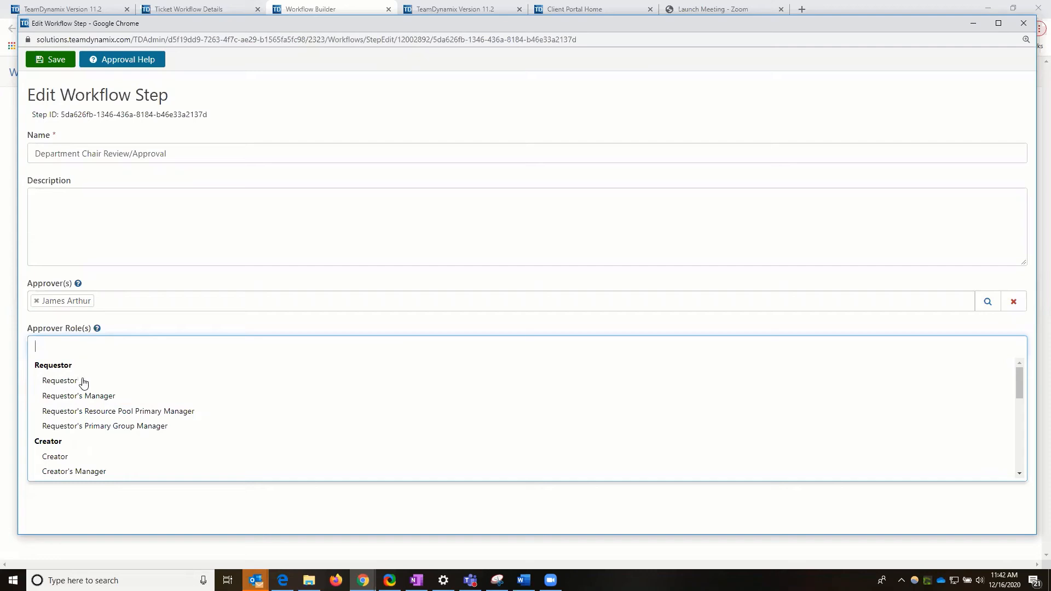
# Step: Examine the available approver roles for the Department Chair Review/Approval step, from Requestor through Department Manager
pyautogui.scroll(-1, 96, 399)
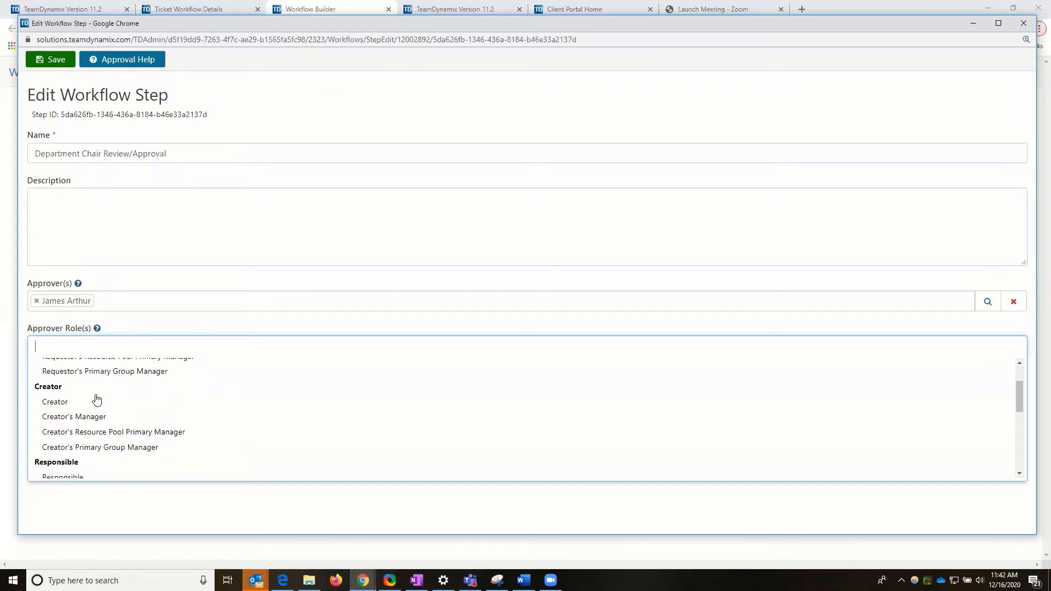
pyautogui.scroll(1, 96, 400)
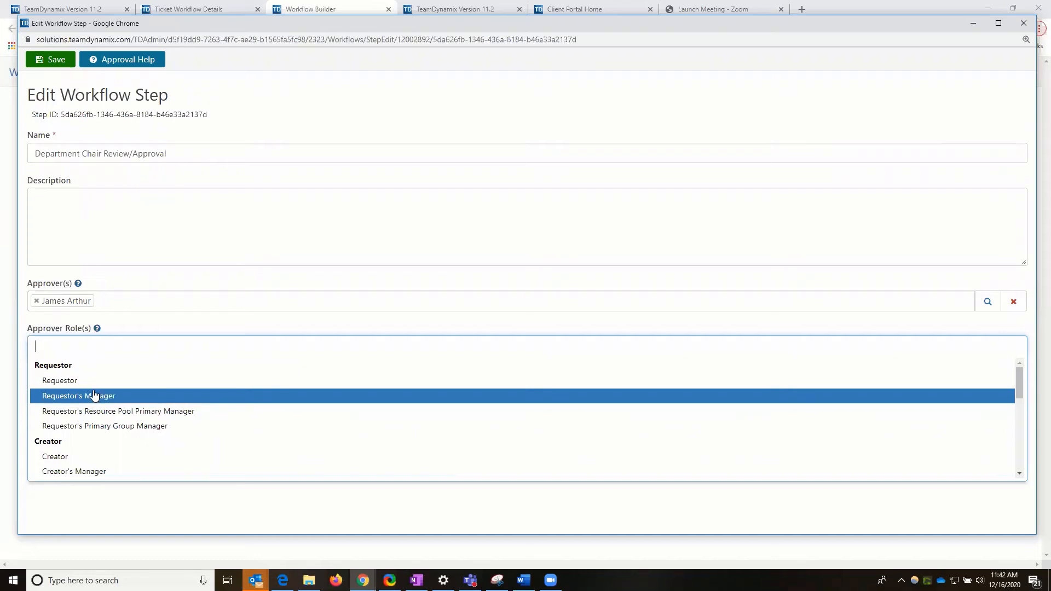
pyautogui.scroll(-2, 120, 430)
pyautogui.scroll(-2, 124, 432)
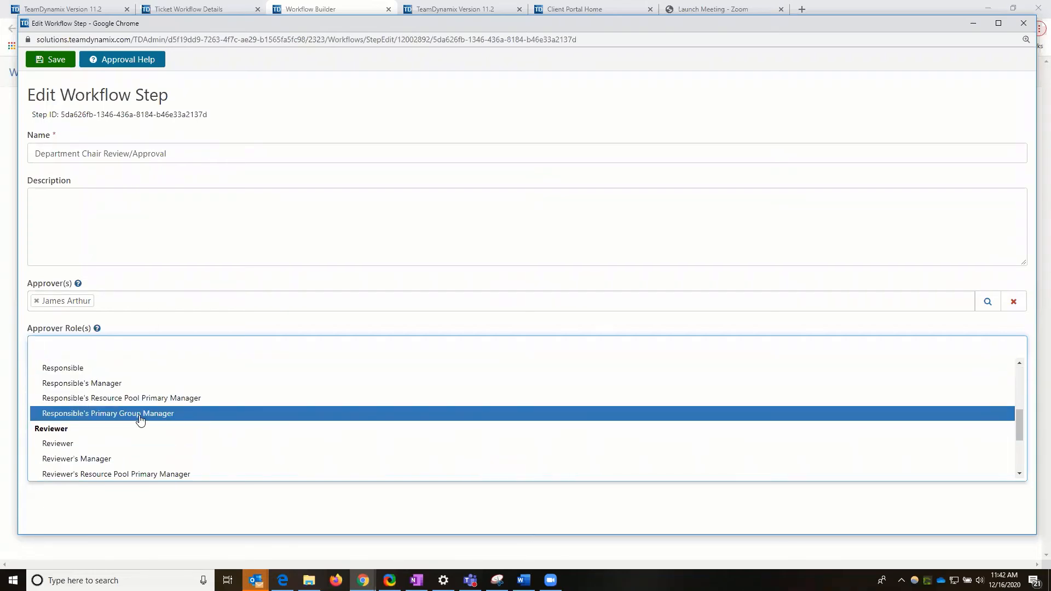
pyautogui.scroll(-1, 145, 419)
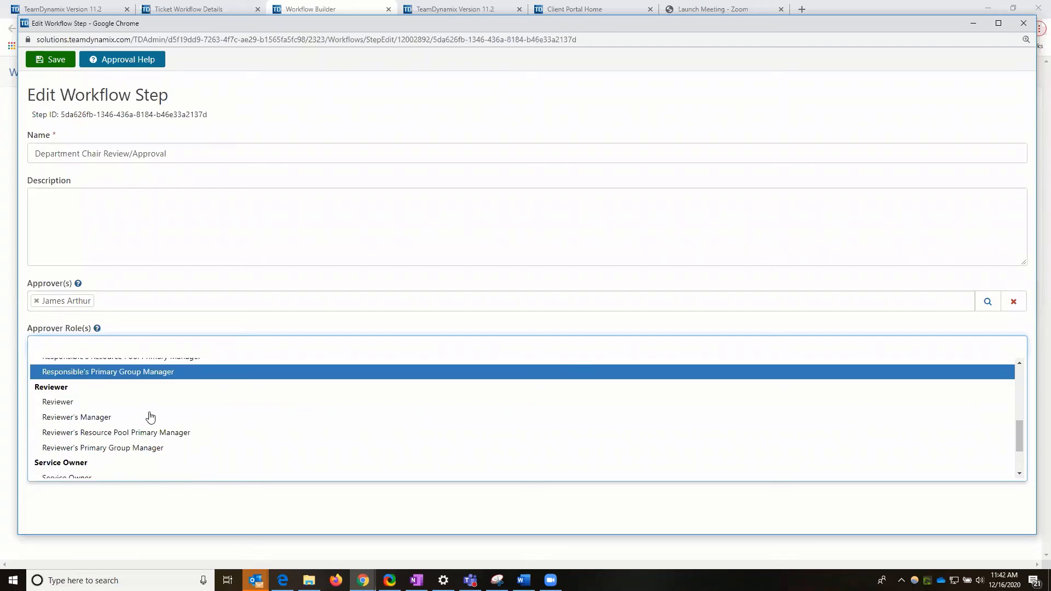
pyautogui.scroll(-2, 153, 416)
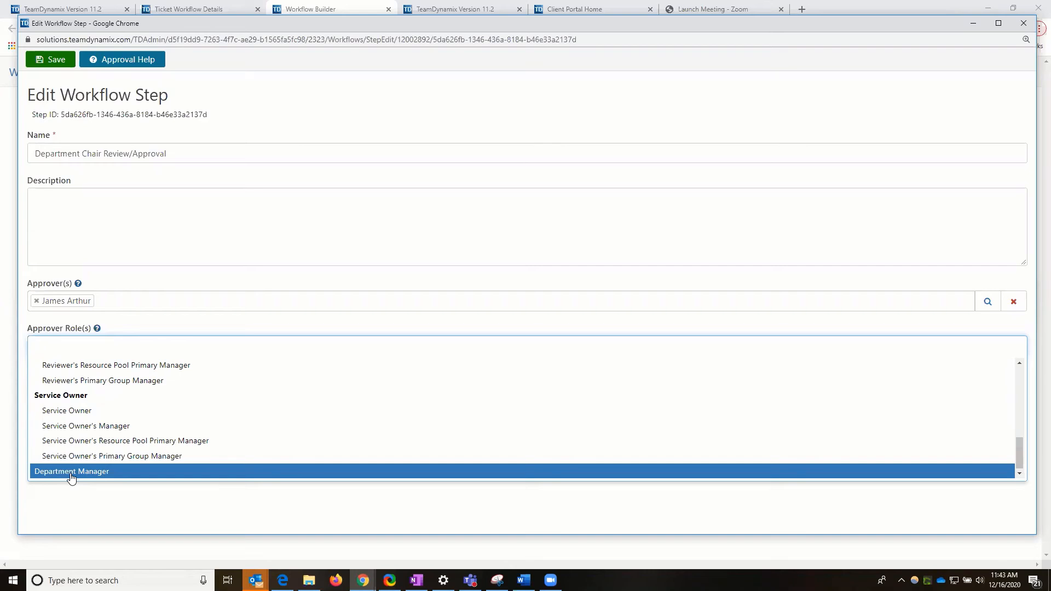
pyautogui.scroll(10, 71, 476)
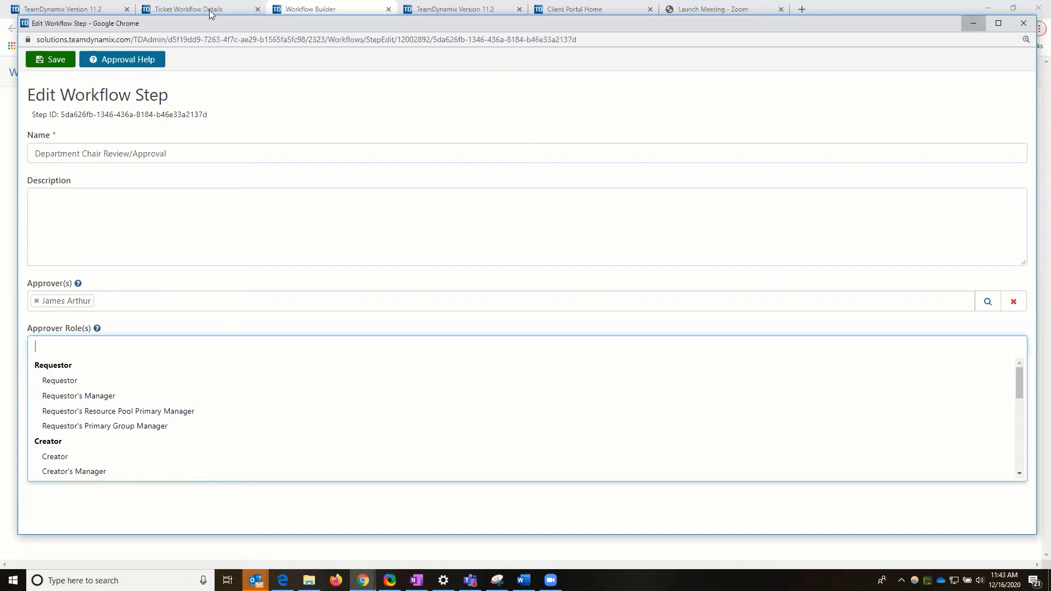
# Step: Leave the workflow step and open the Accounts/Departments list in the organization settings to view the department managers
pyautogui.click(189, 9)
pyautogui.click(42, 95)
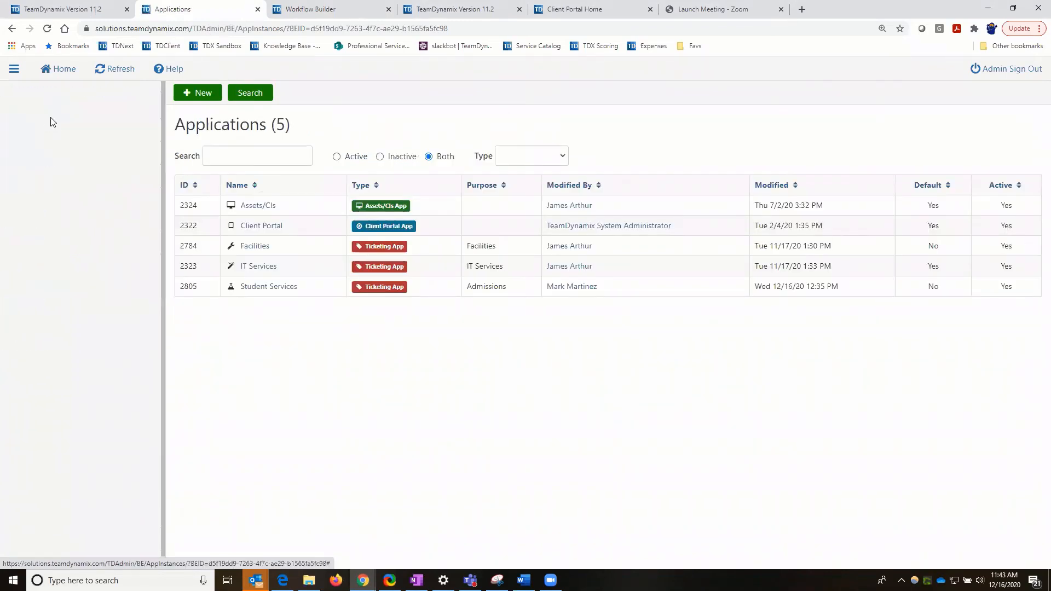
pyautogui.click(52, 117)
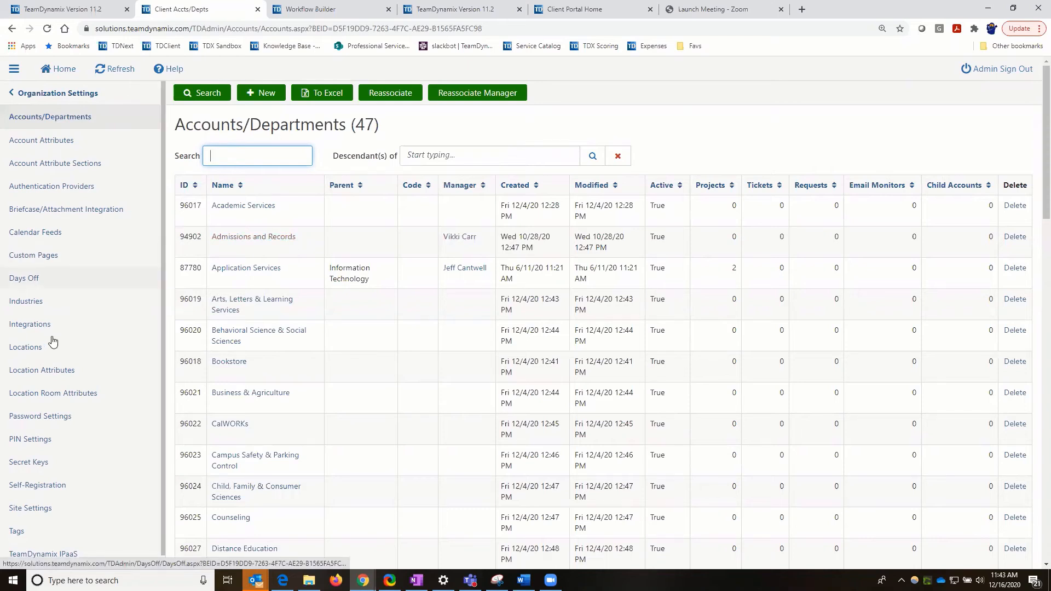
pyautogui.scroll(-1, 44, 246)
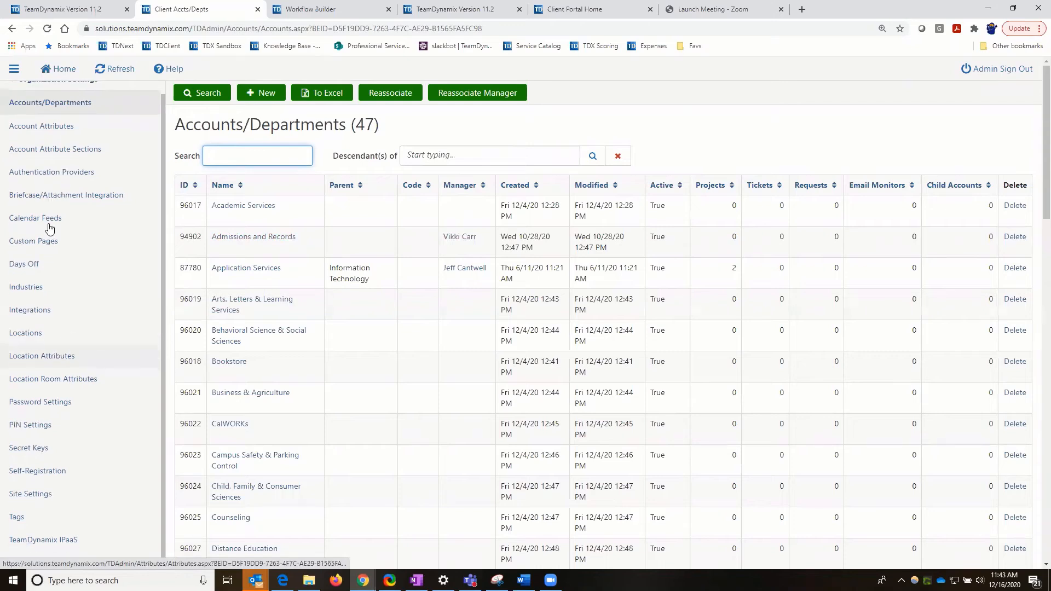
# Step: Leave the organization settings and open the Users list under Users & Roles
pyautogui.click(48, 97)
pyautogui.click(37, 340)
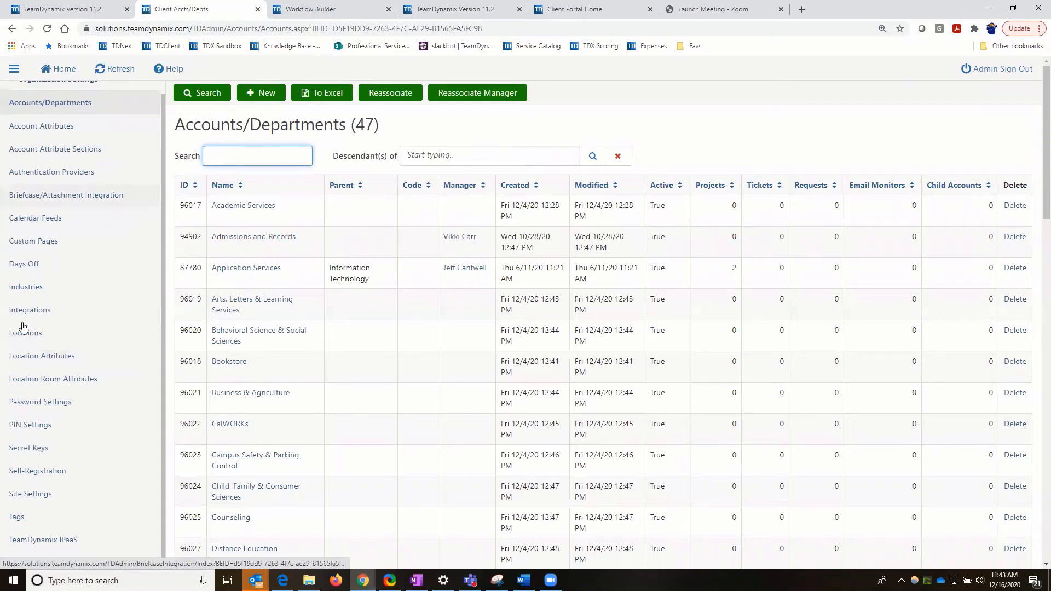
pyautogui.click(23, 324)
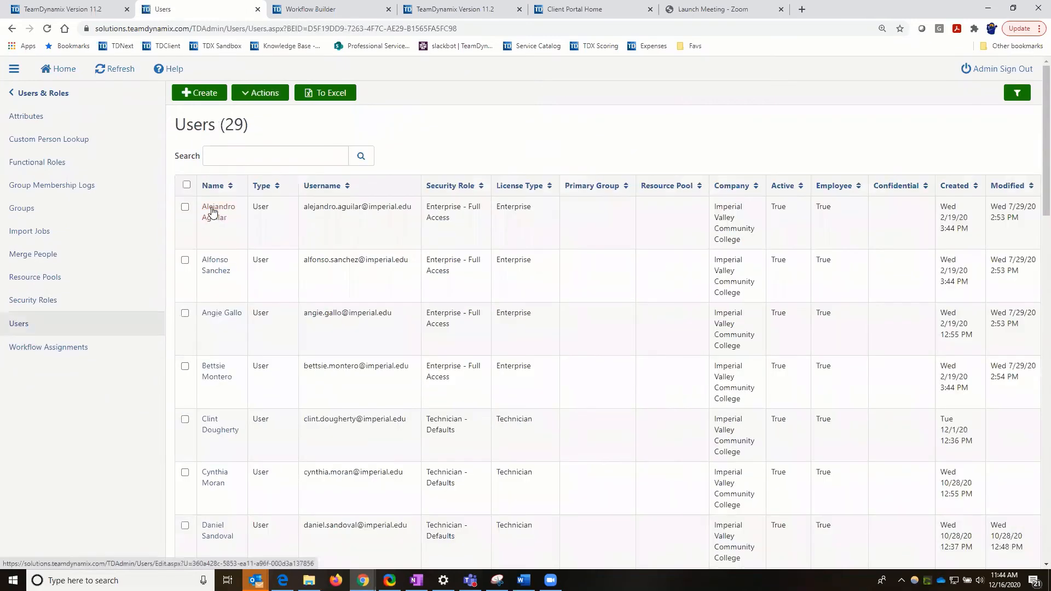
# Step: Open the first user's record, review the Default Acct/Dept and other general details, and close the record unchanged
pyautogui.click(213, 212)
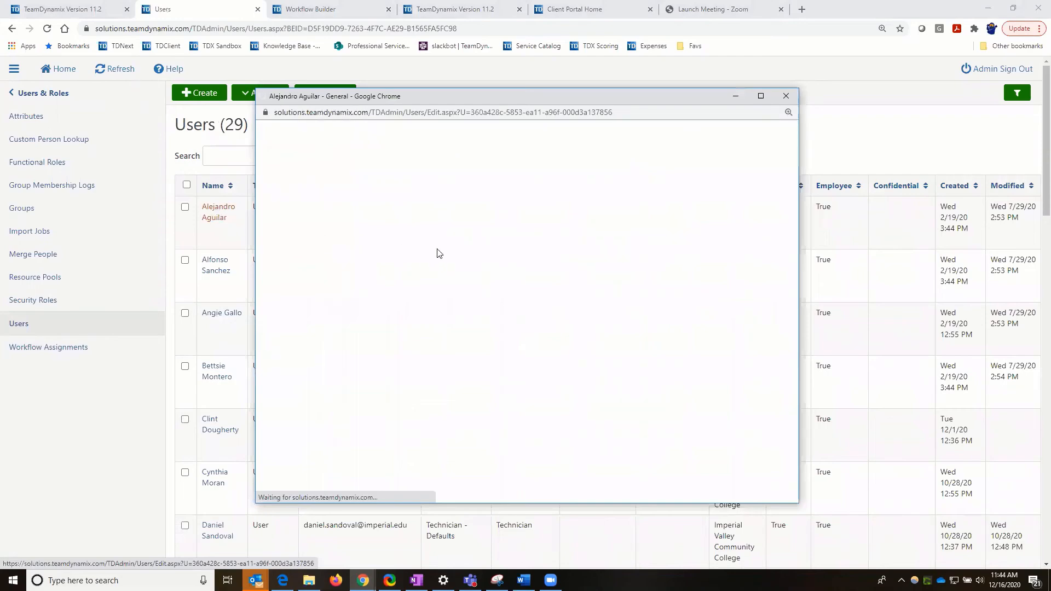
pyautogui.scroll(-3, 444, 257)
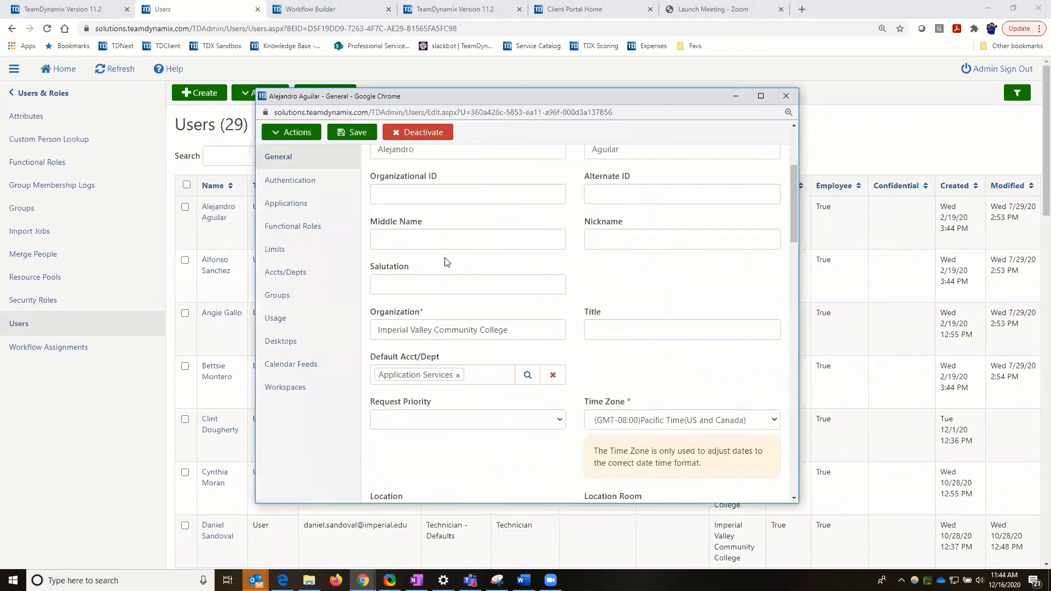
pyautogui.scroll(-3, 445, 258)
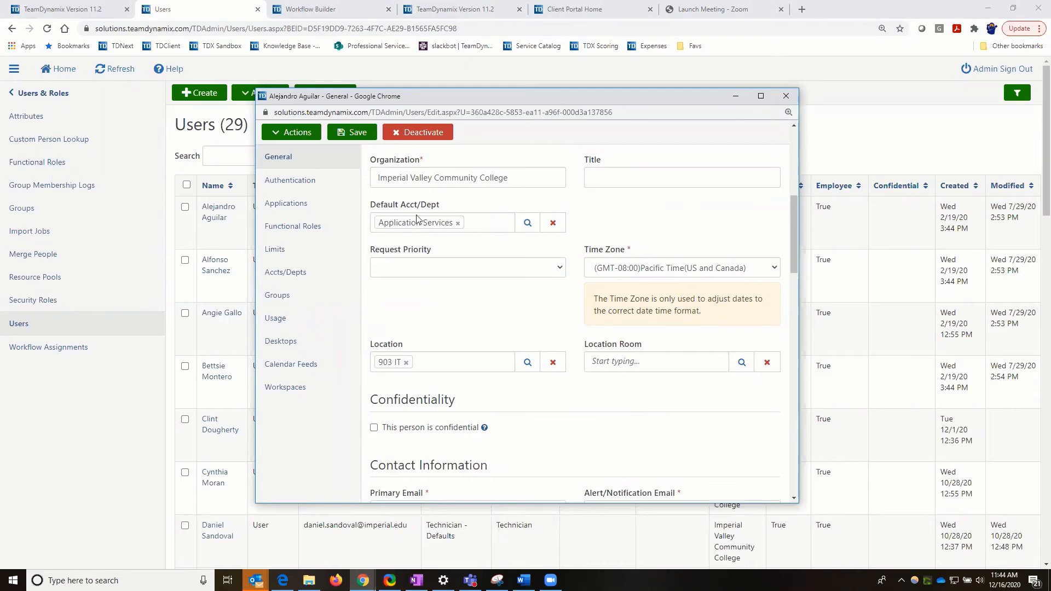
pyautogui.scroll(6, 378, 190)
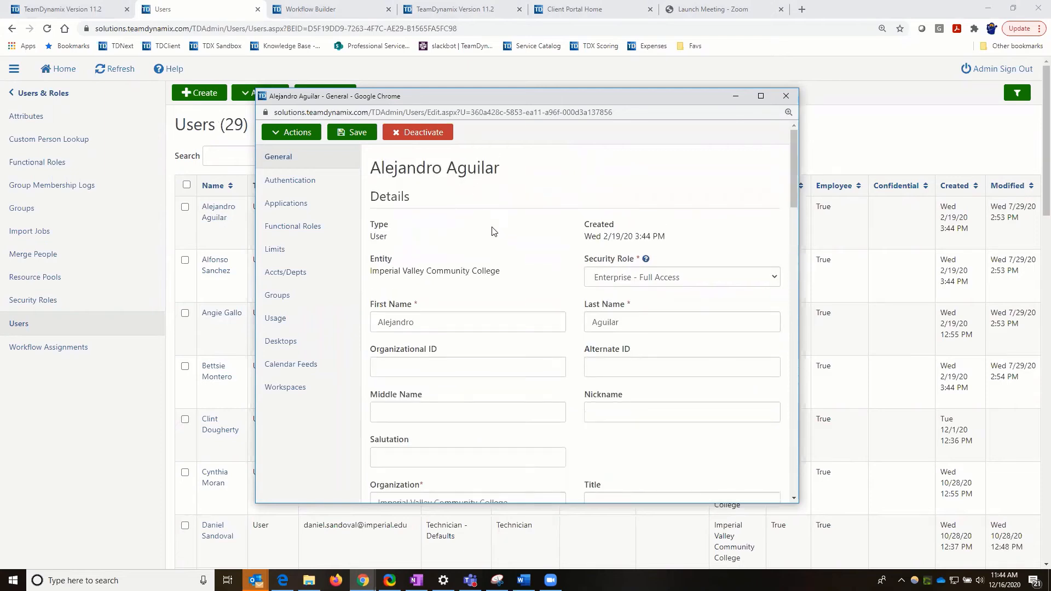
pyautogui.scroll(-2, 494, 233)
pyautogui.scroll(-2, 433, 326)
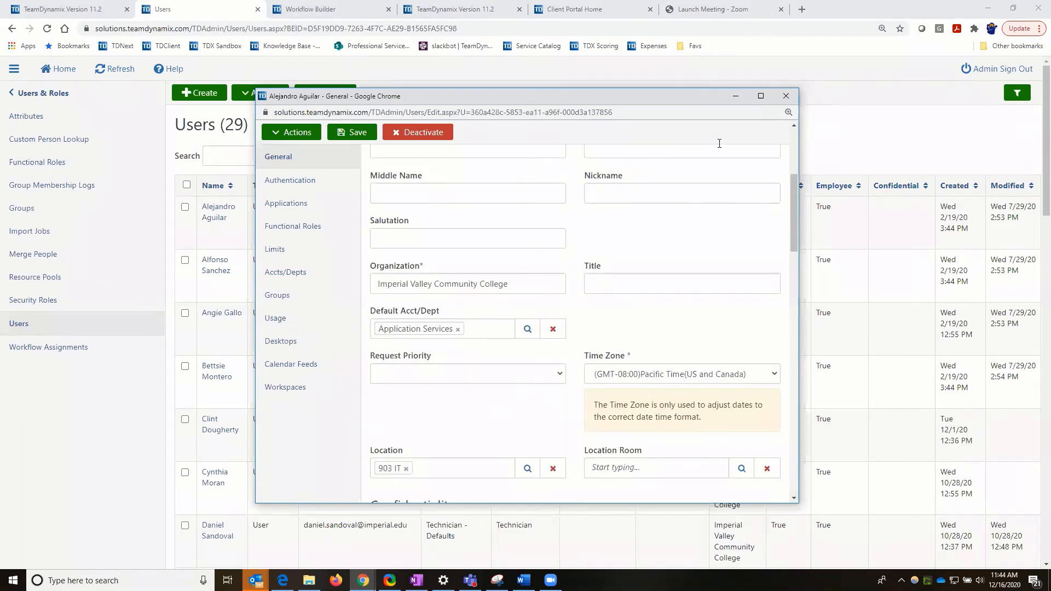
pyautogui.click(785, 97)
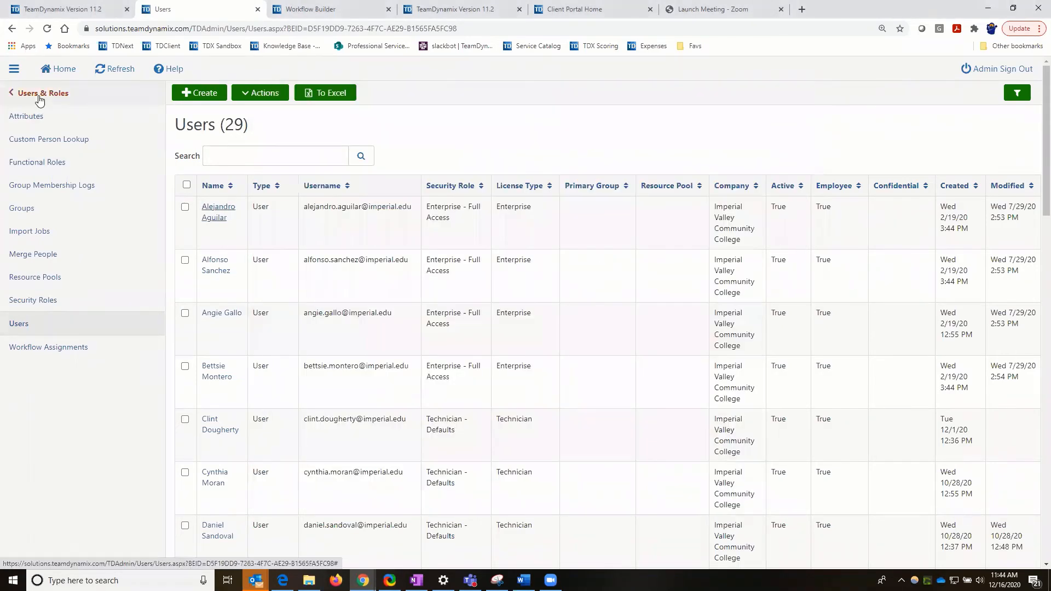
# Step: Return from the users area to the Accounts/Departments list in the organization settings
pyautogui.click(59, 95)
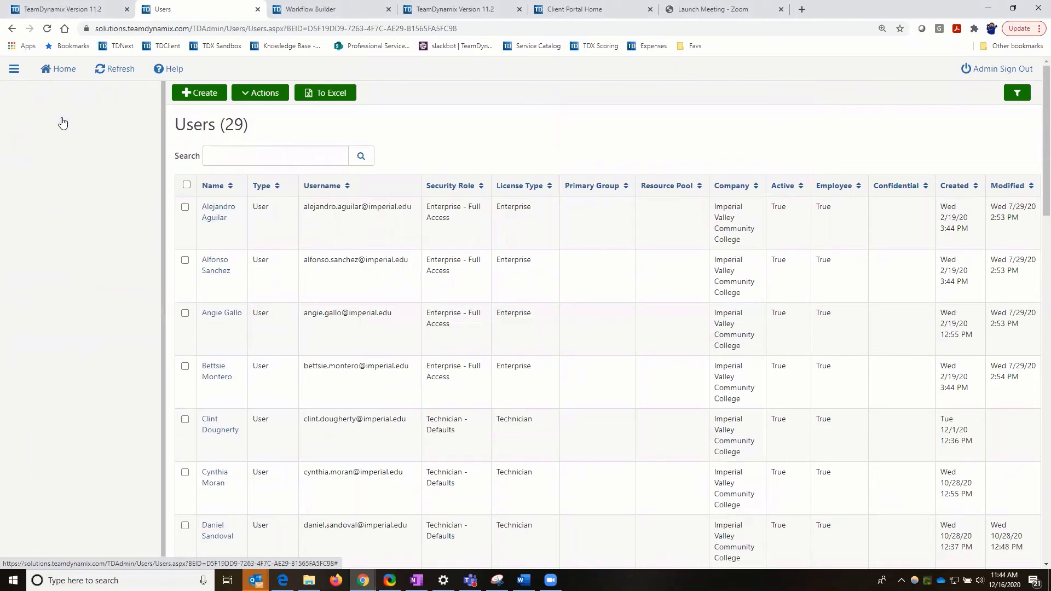
pyautogui.click(61, 117)
pyautogui.click(63, 121)
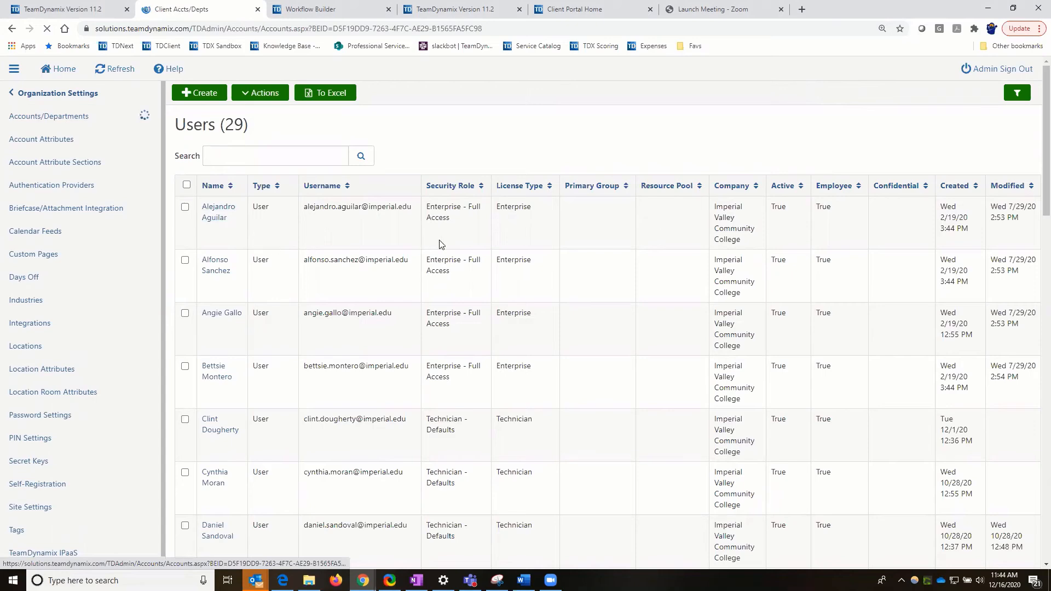
# Step: Reopen the Department Chair Review/Approval step in the petition workflow and find the Department Manager approver role
pyautogui.click(356, 10)
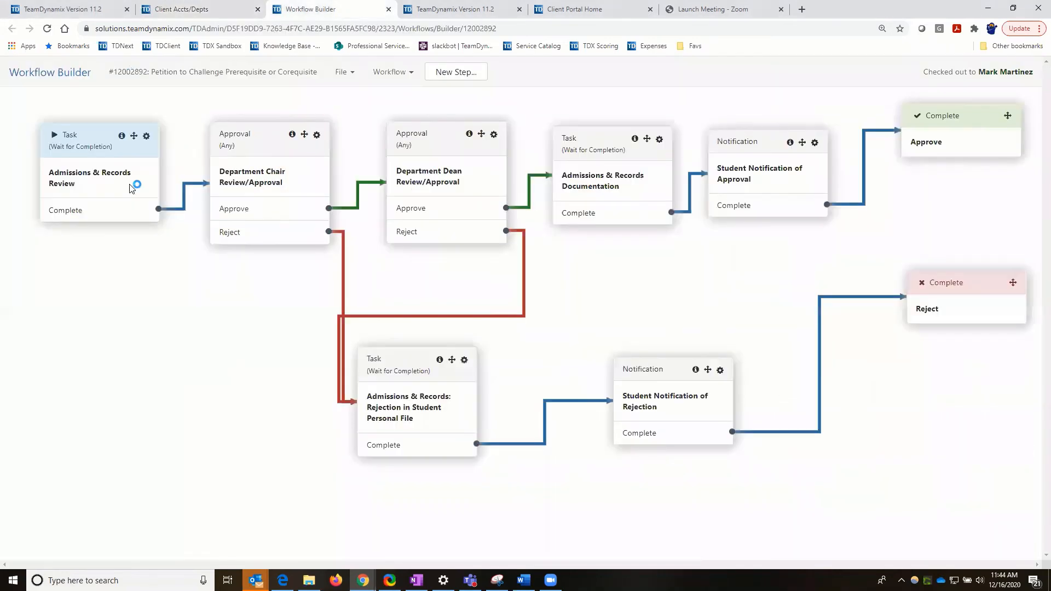
pyautogui.click(316, 135)
pyautogui.click(280, 174)
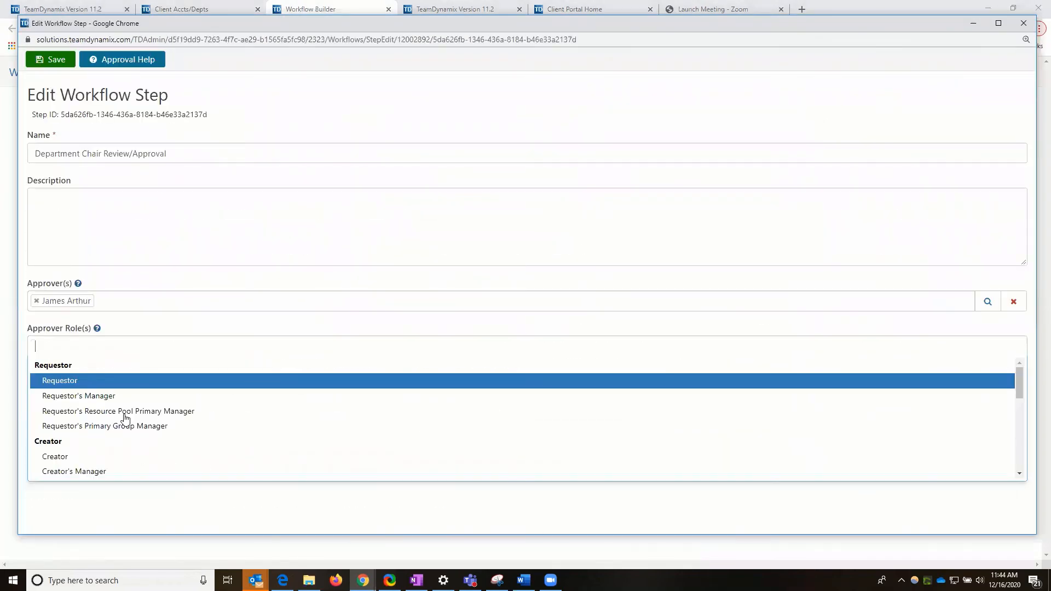
pyautogui.scroll(-5, 70, 477)
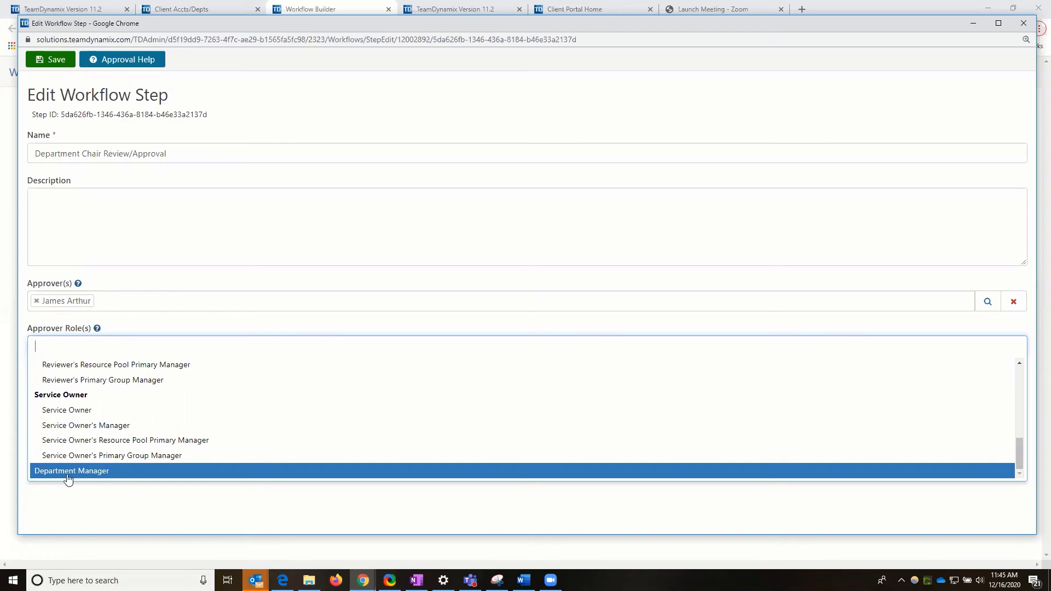
# Step: Display the Approver Role(s) help in the Department Chair Review/Approval step and put the step window aside
pyautogui.click(97, 329)
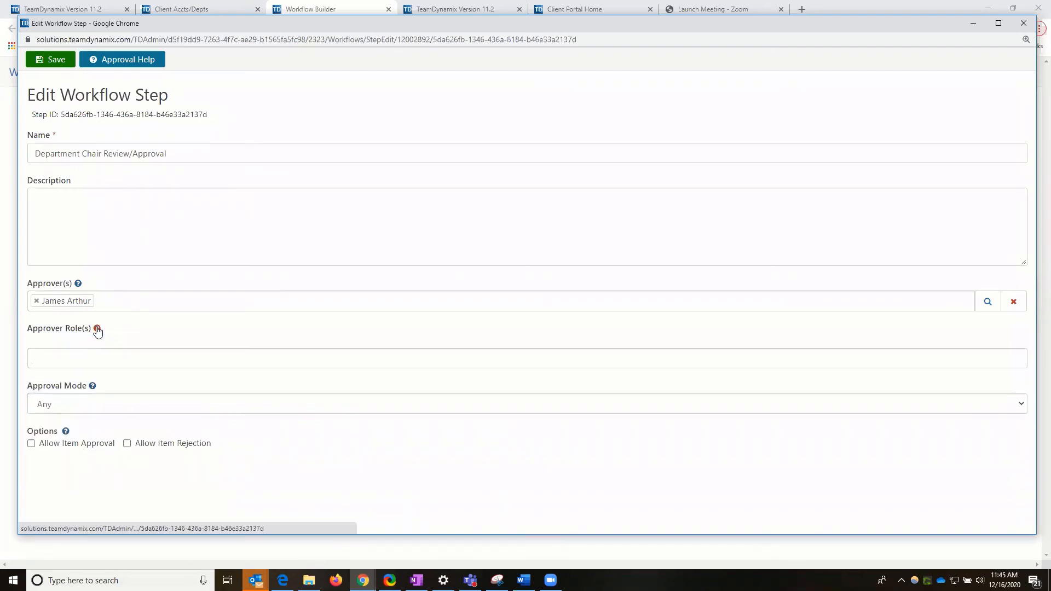
pyautogui.click(97, 329)
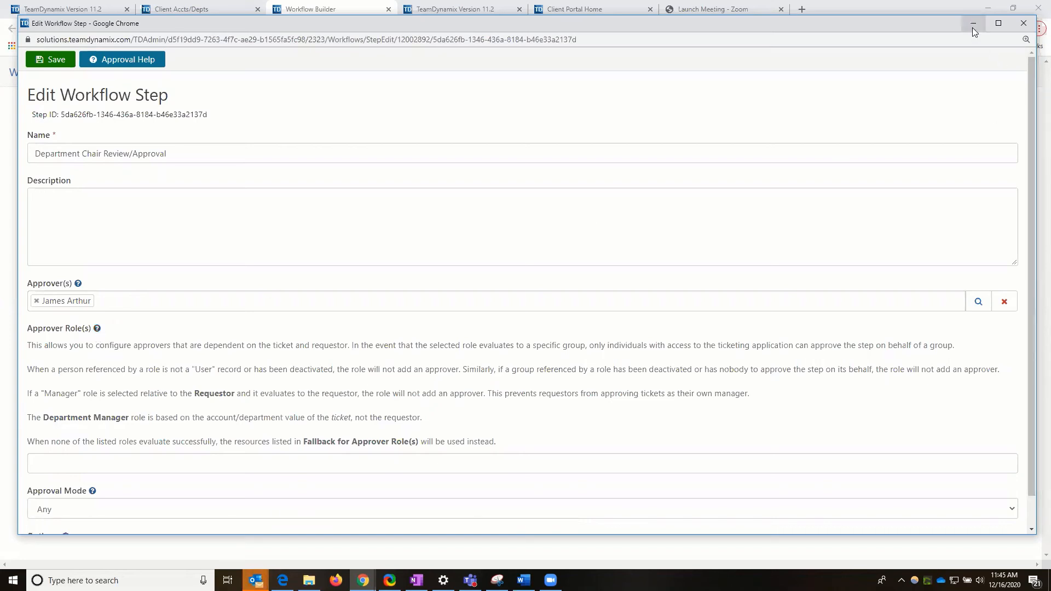
pyautogui.click(414, 564)
# Step: Switch to Word with the Petition to Challenge Prerequisite or Corequisite form and enlarge the page display
pyautogui.moveTo(363, 579)
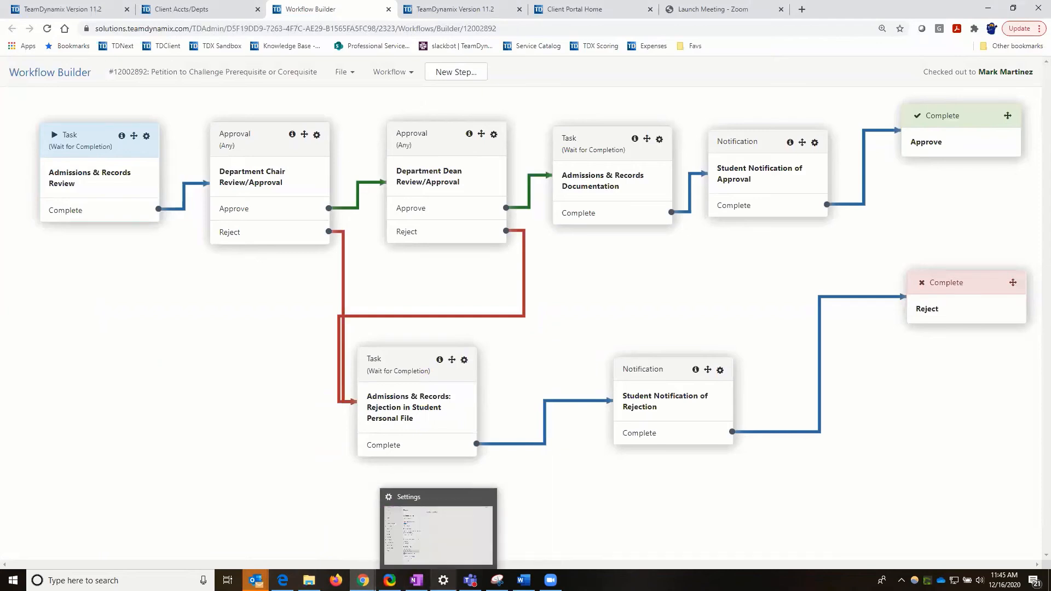
pyautogui.moveTo(497, 580)
pyautogui.moveTo(551, 580)
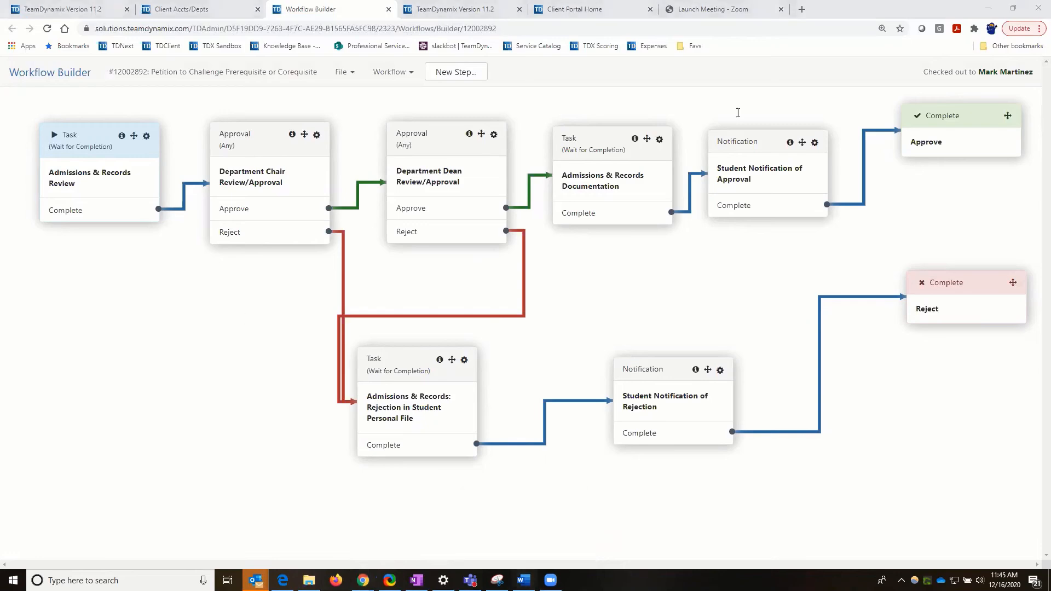
pyautogui.click(832, 89)
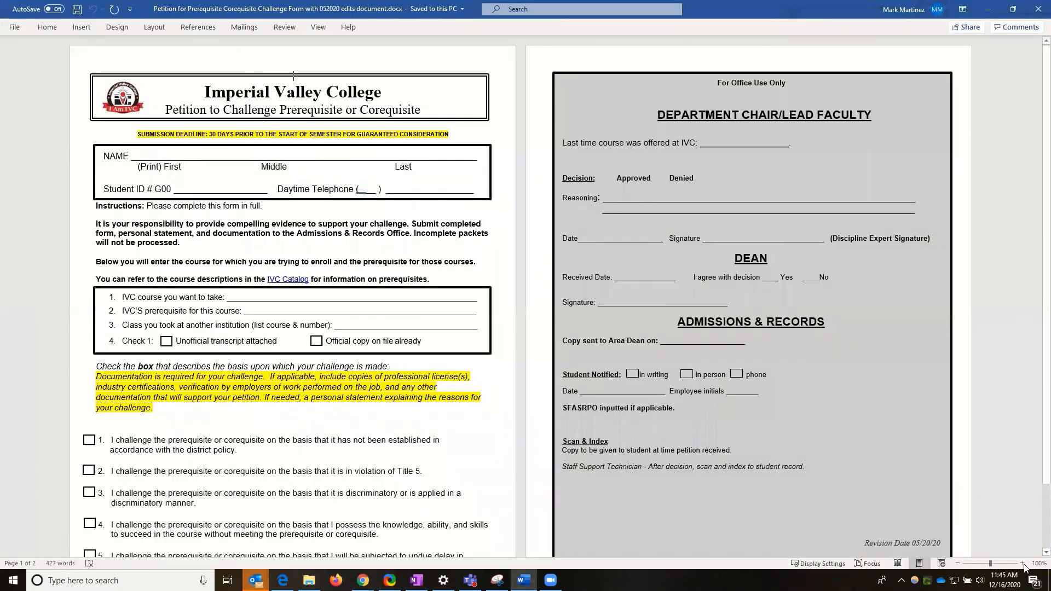
pyautogui.click(1022, 564)
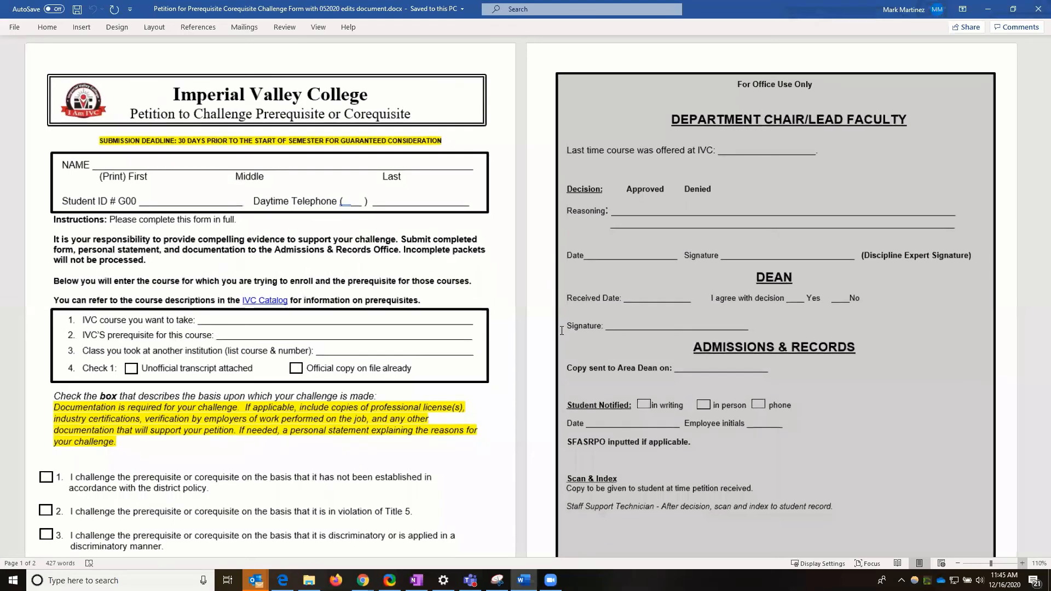
# Step: Review the petition's student details, instructions and course questions, focusing on IVC's prerequisite for the course
pyautogui.scroll(2, 561, 330)
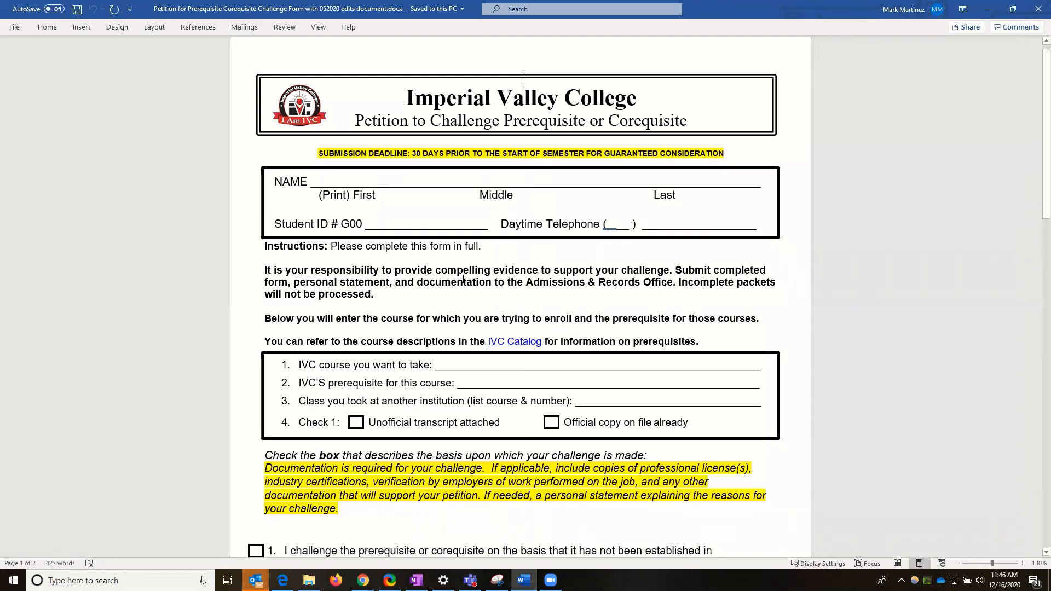
pyautogui.scroll(-5, 448, 323)
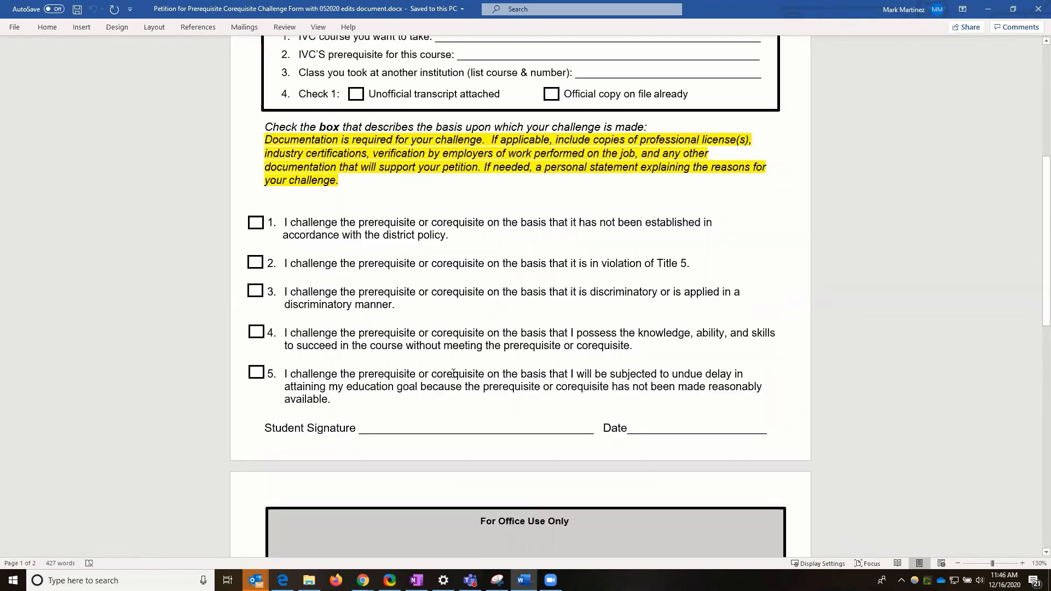
pyautogui.scroll(3, 309, 350)
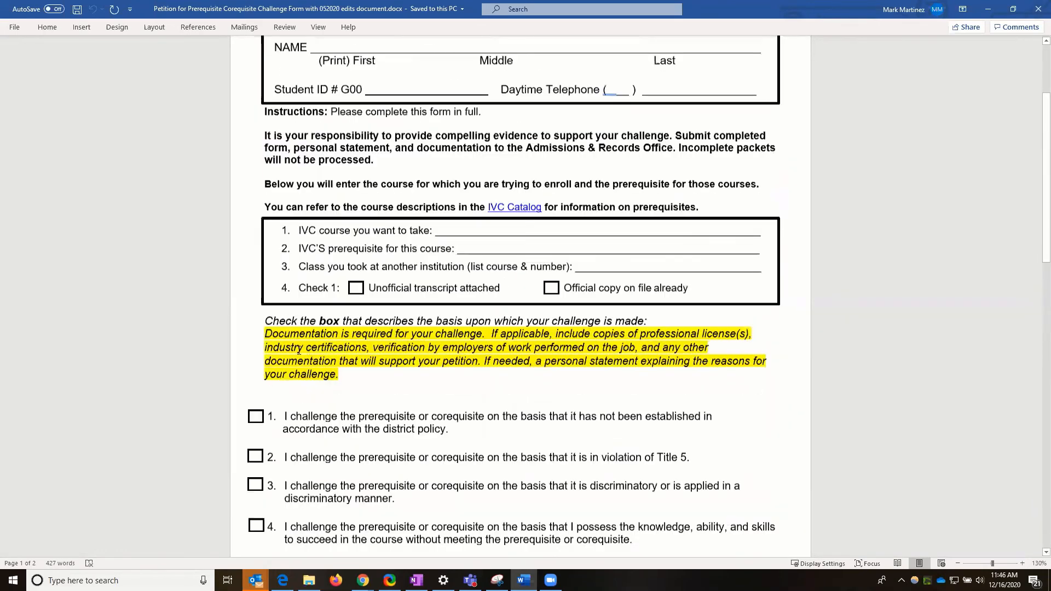
pyautogui.scroll(2, 437, 351)
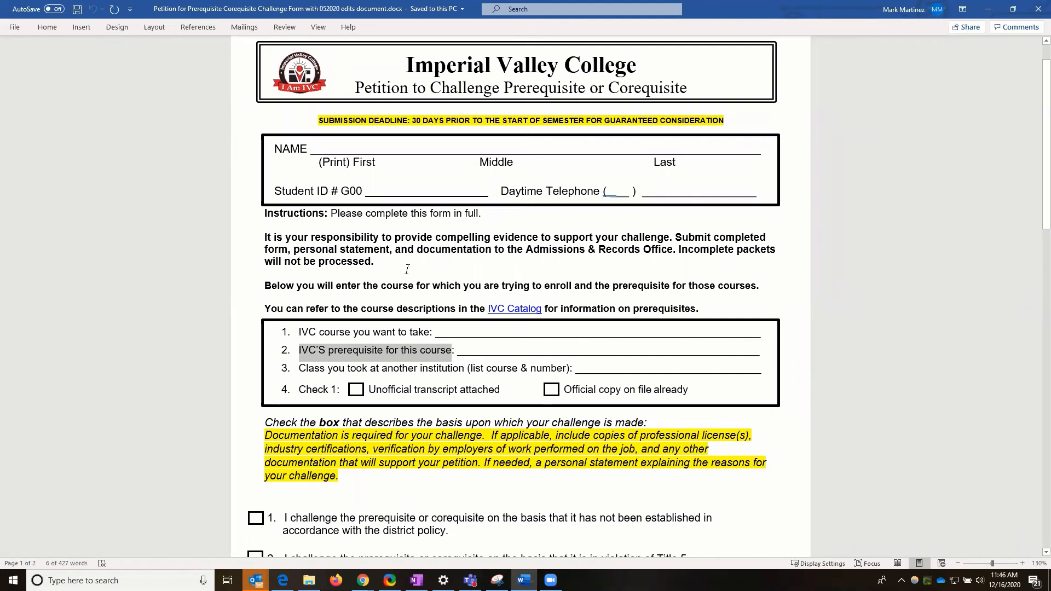
pyautogui.click(522, 381)
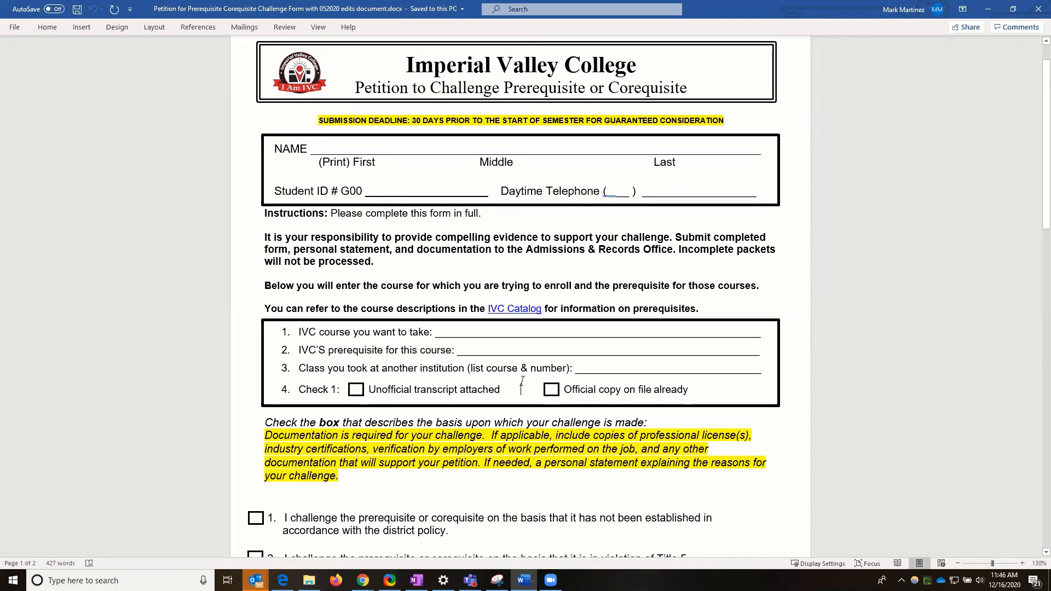
# Step: Review the petition's documentation note and five challenge reasons, and highlight the Student Signature and Date line
pyautogui.scroll(-2, 459, 438)
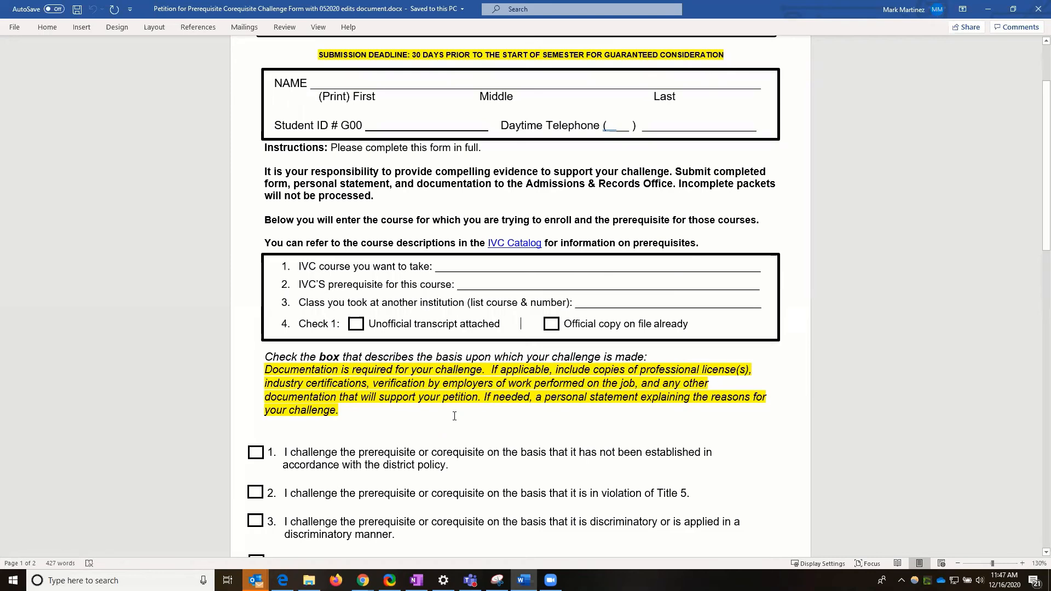
pyautogui.scroll(-1, 454, 417)
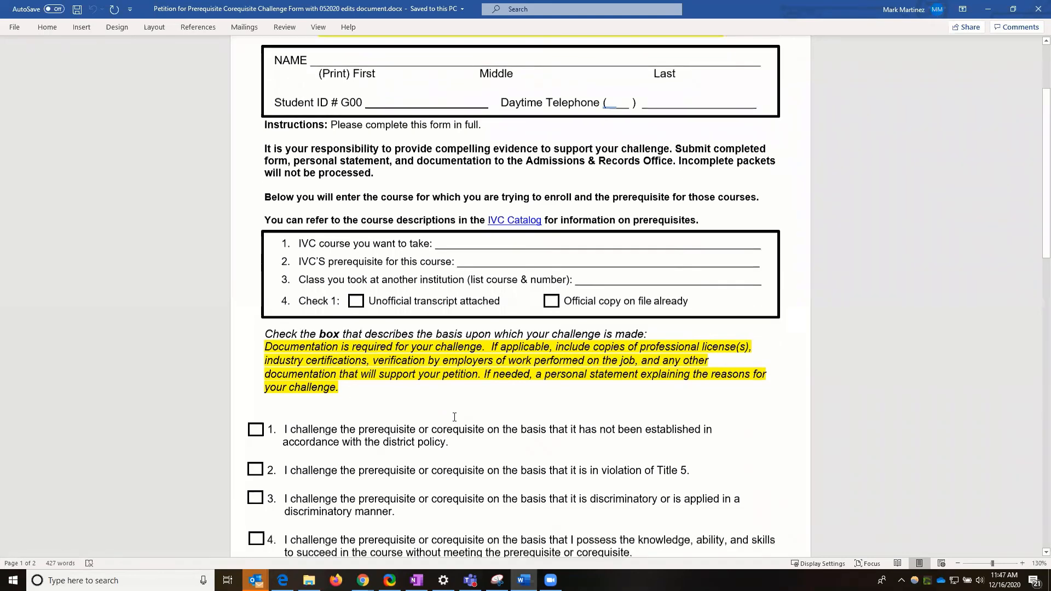
pyautogui.scroll(-4, 463, 395)
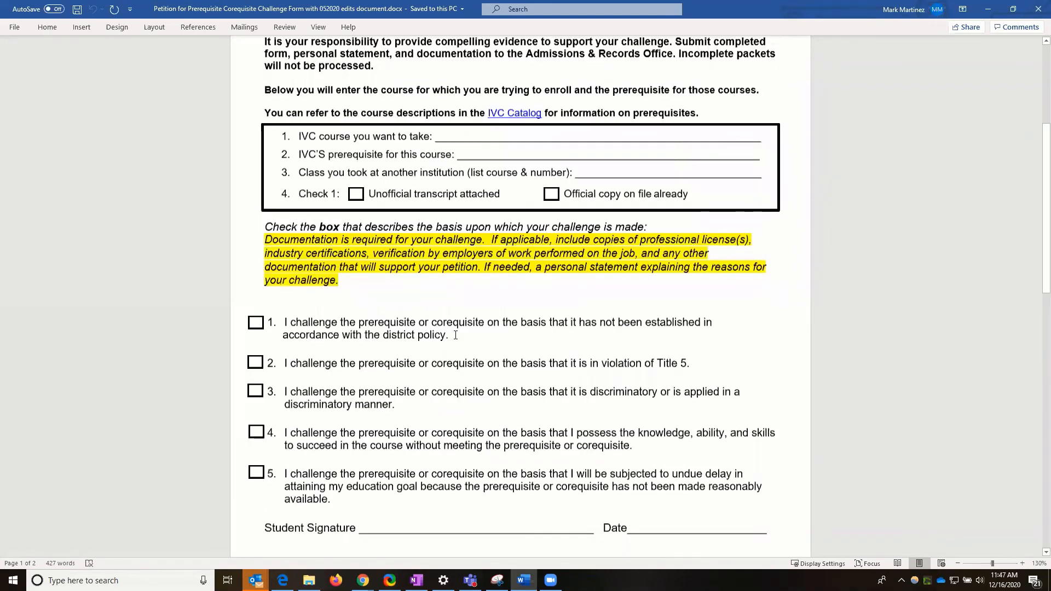
pyautogui.scroll(-1, 455, 336)
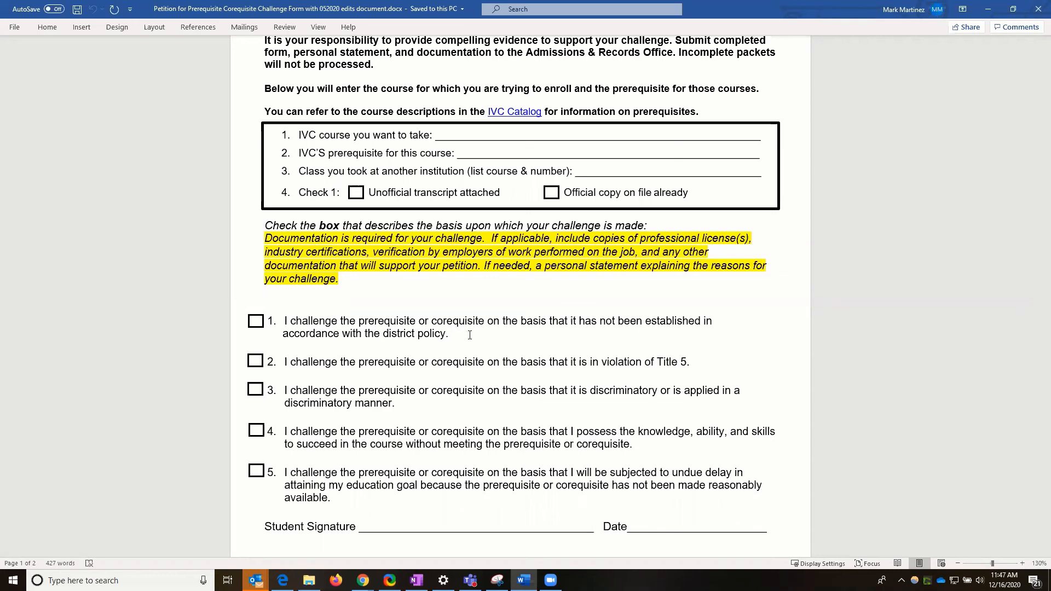
pyautogui.scroll(-1, 359, 436)
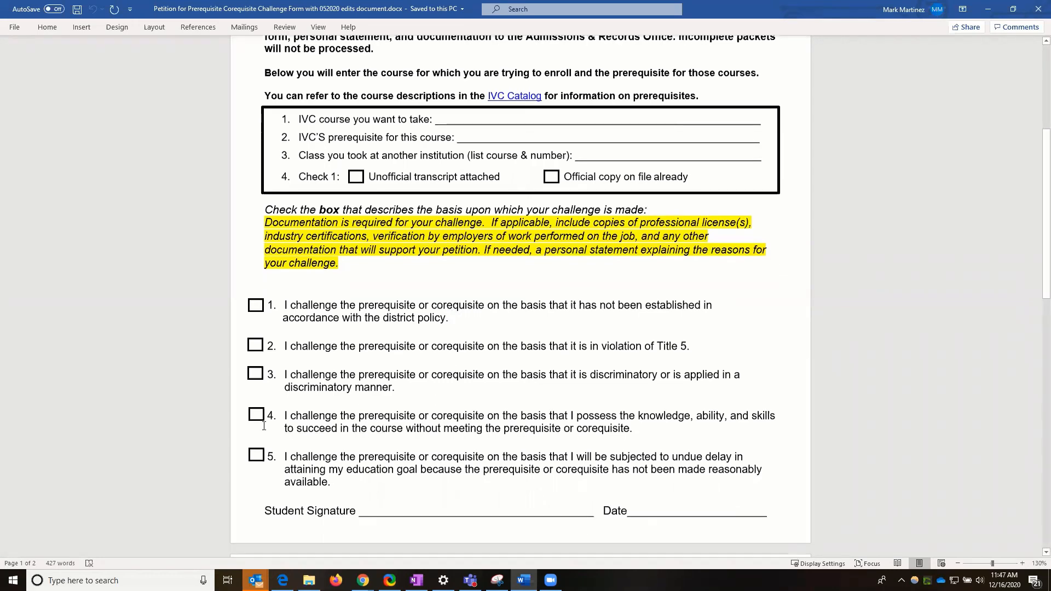
pyautogui.scroll(-3, 348, 429)
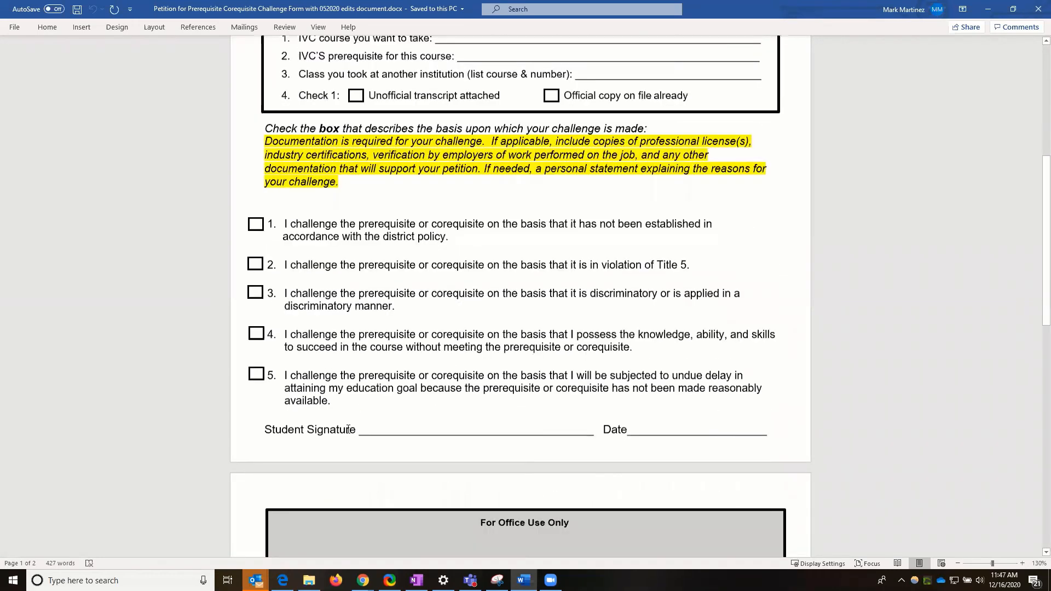
pyautogui.tripleClick(733, 433)
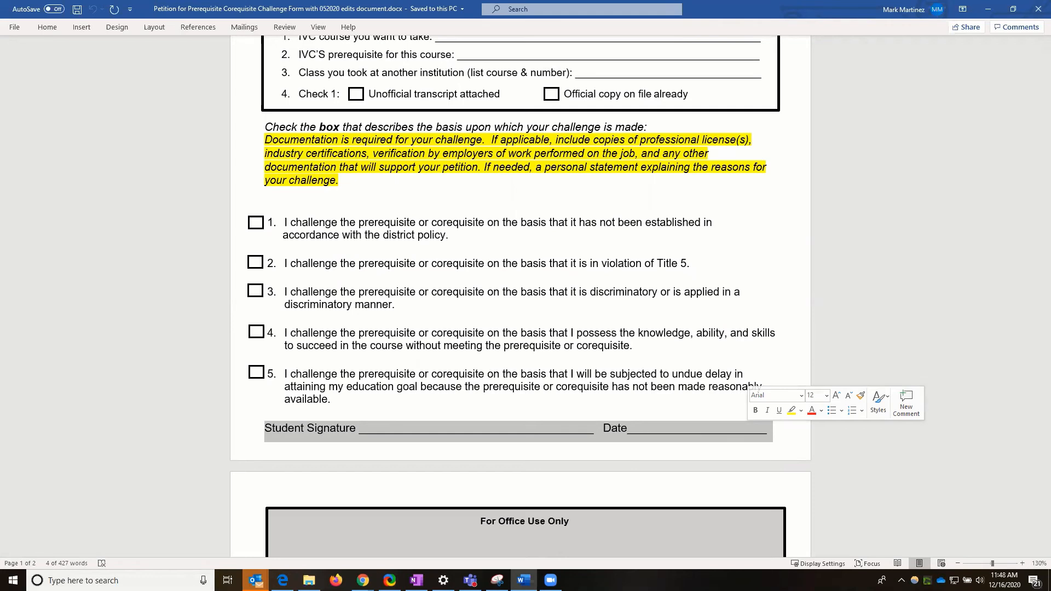
# Step: Return to the petition workflow in Workflow Builder and highlight Admissions & Records in the starting review task
pyautogui.hotkey('alt', 'Tab')
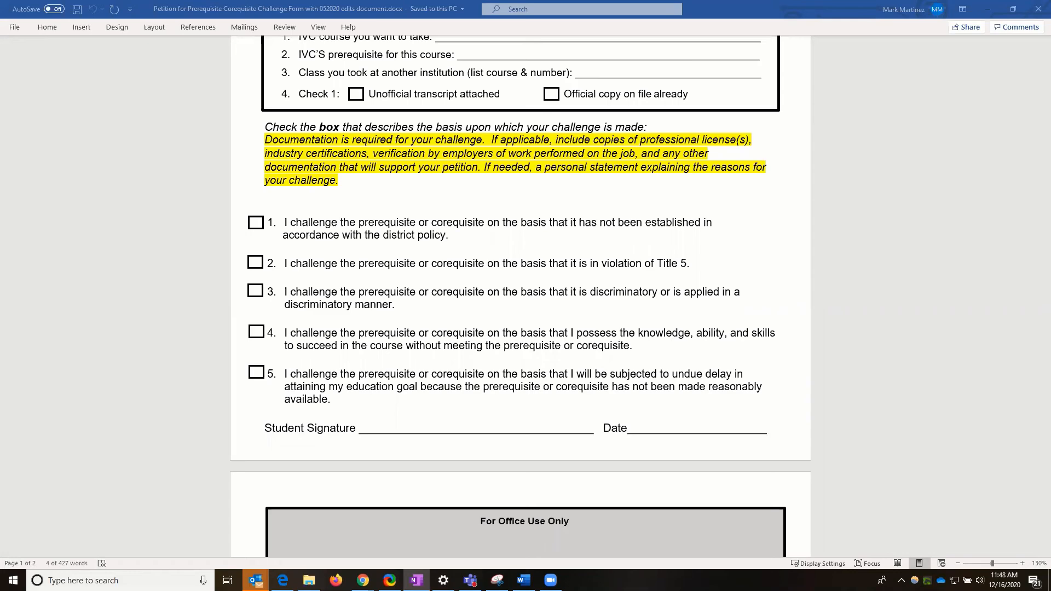
pyautogui.scroll(2, 470, 157)
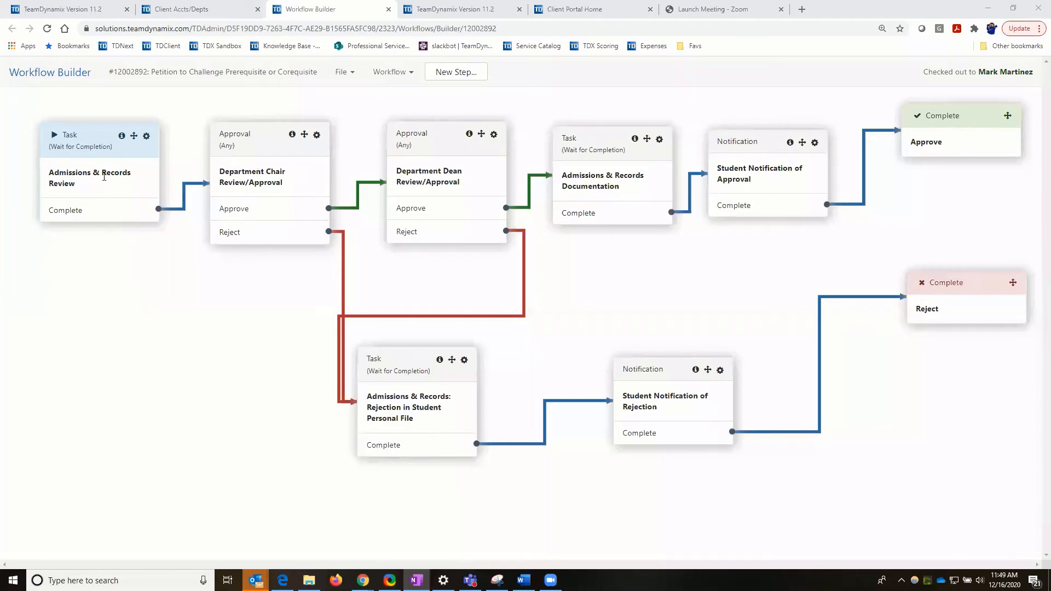
pyautogui.moveTo(50, 173); pyautogui.dragTo(148, 177)
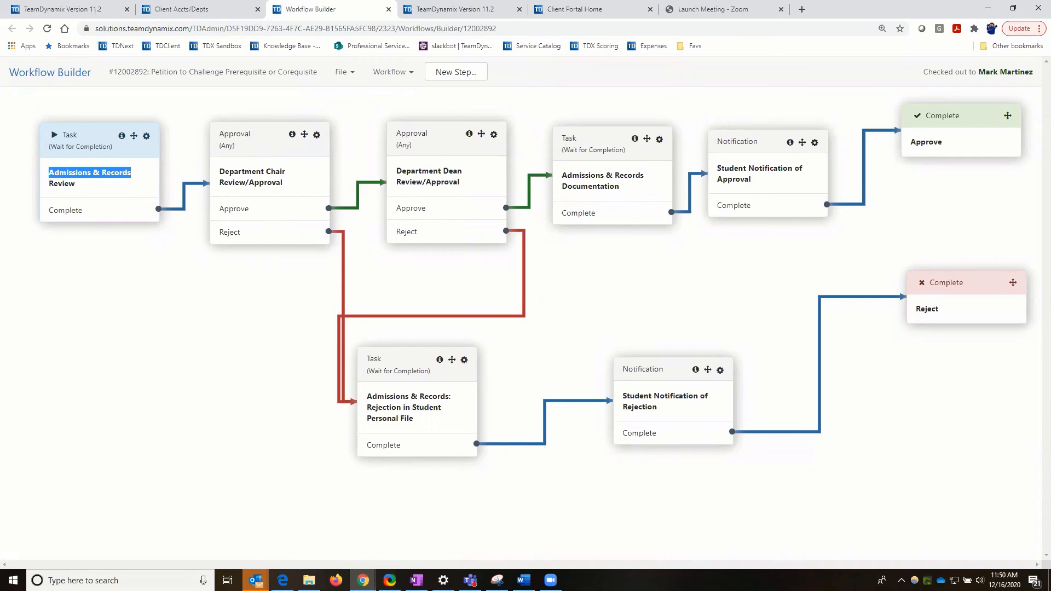
pyautogui.hotkey('alt', 'Tab')
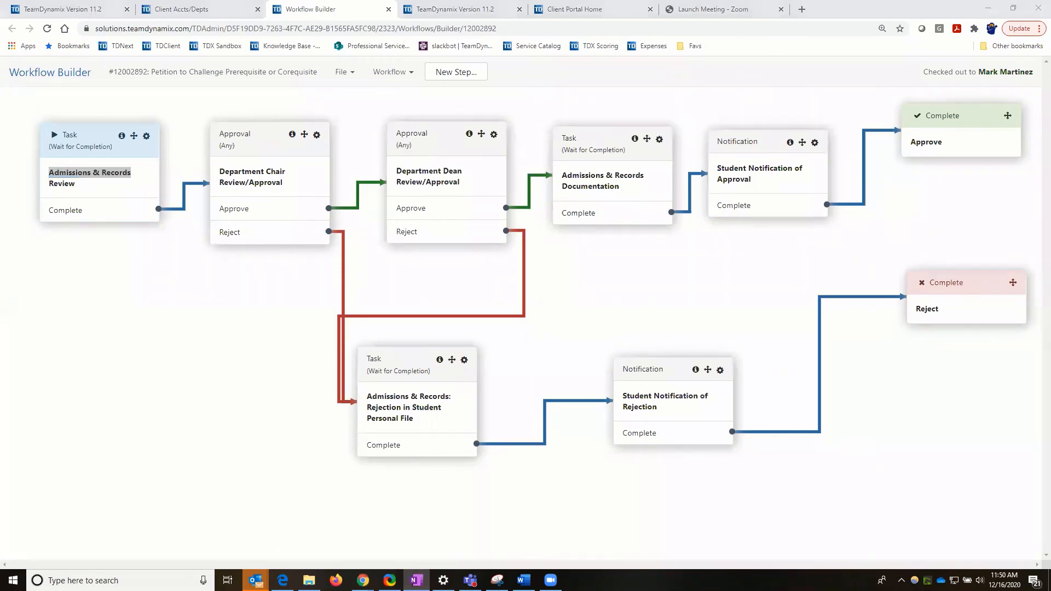
# Step: Leave the IT Services forms list and open the Services list of the Client Portal application's service catalog
pyautogui.click(165, 345)
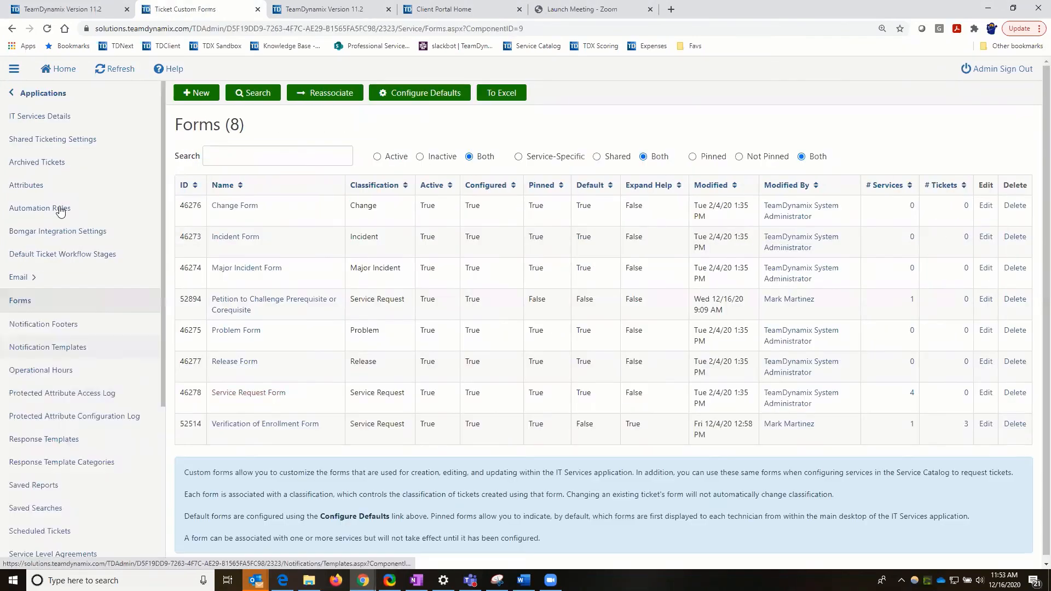
pyautogui.click(59, 100)
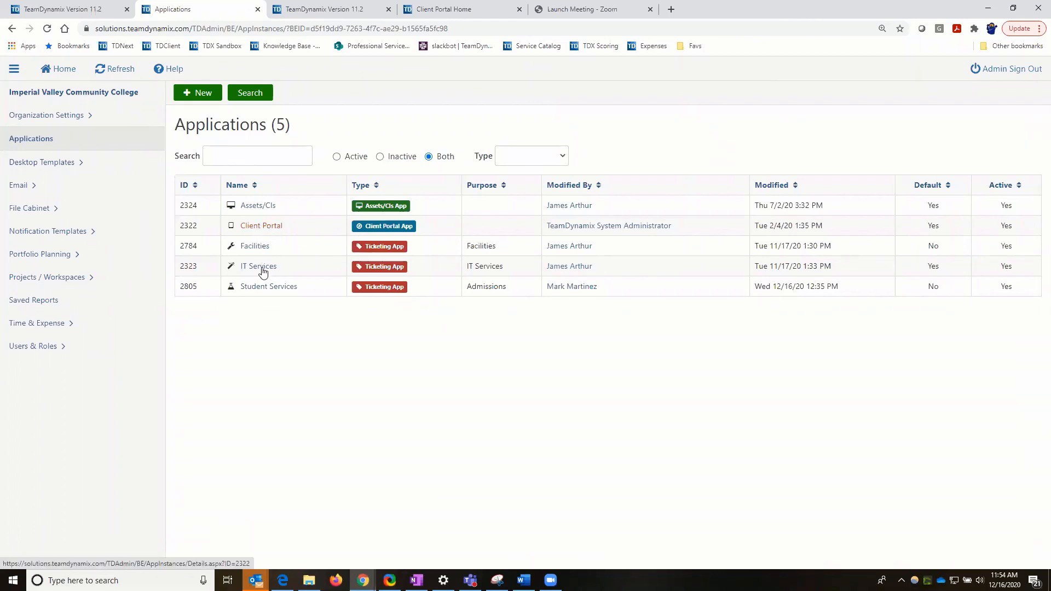
pyautogui.click(267, 229)
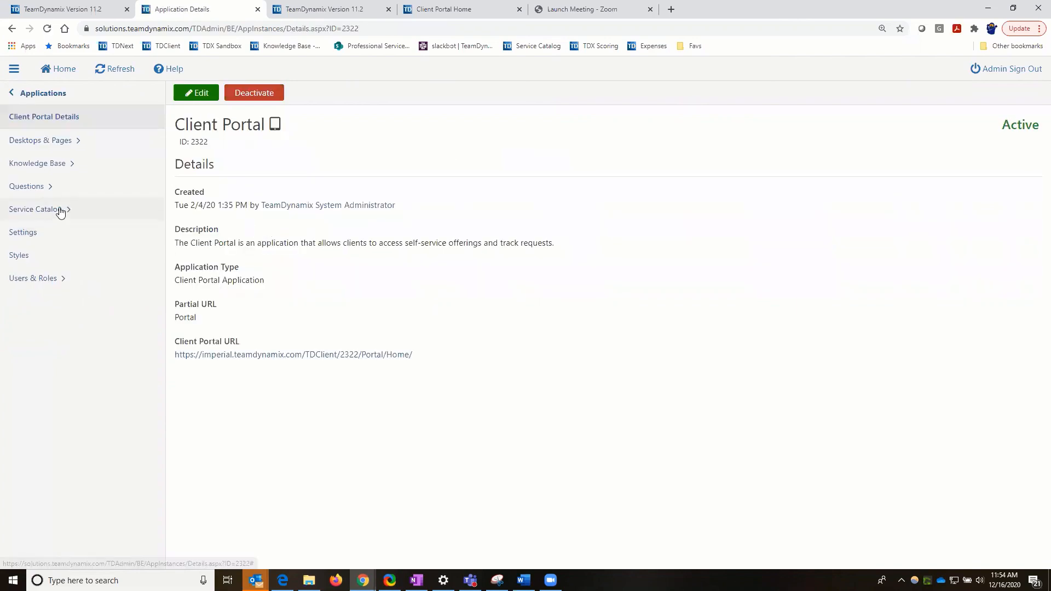
pyautogui.click(60, 210)
pyautogui.click(32, 165)
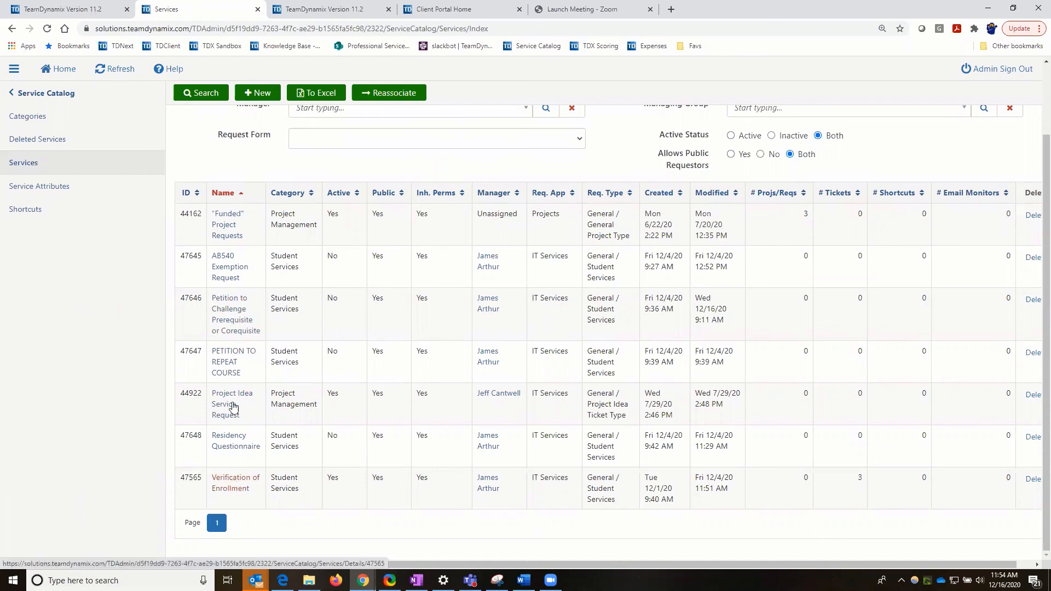
# Step: Open the Verification of Enrollment service and review its category, request application, request form and workflow settings
pyautogui.click(236, 483)
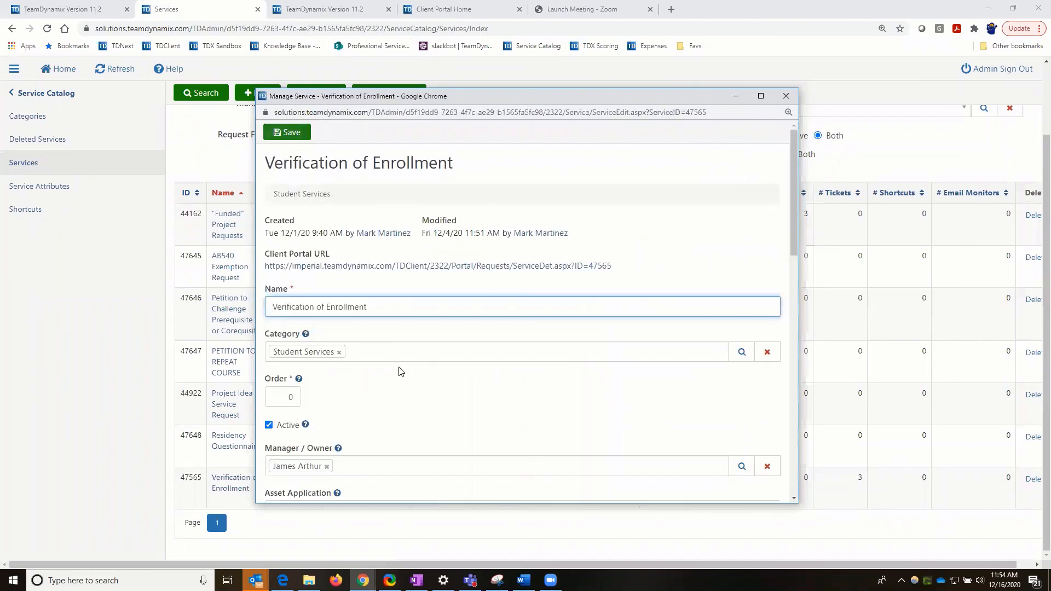
pyautogui.scroll(-10, 399, 371)
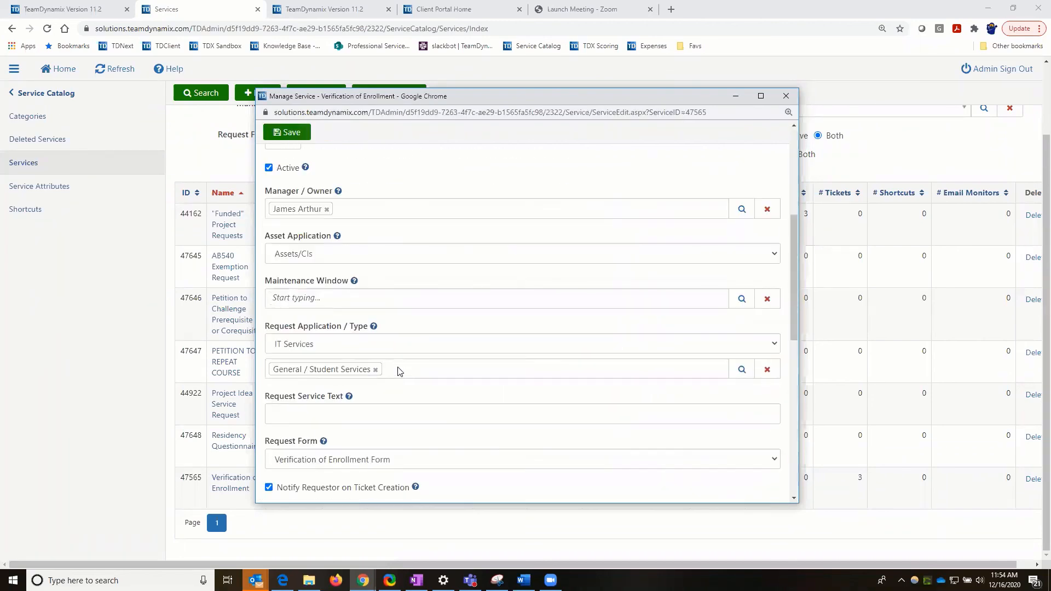
pyautogui.scroll(-1, 281, 250)
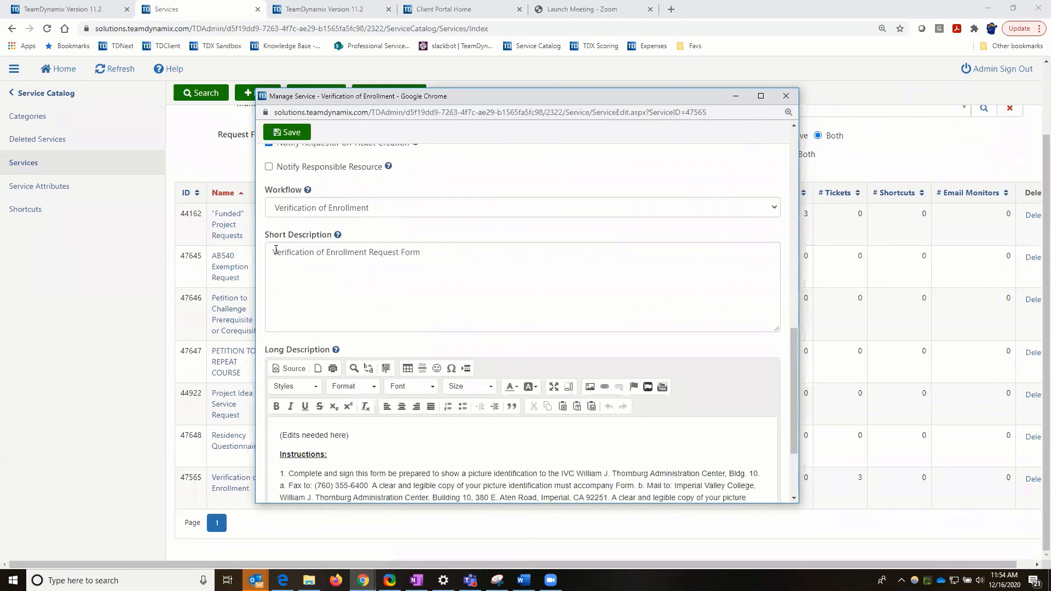
# Step: Examine the service's Short Description and the Instructions and processing time in its Long Description
pyautogui.tripleClick(423, 256)
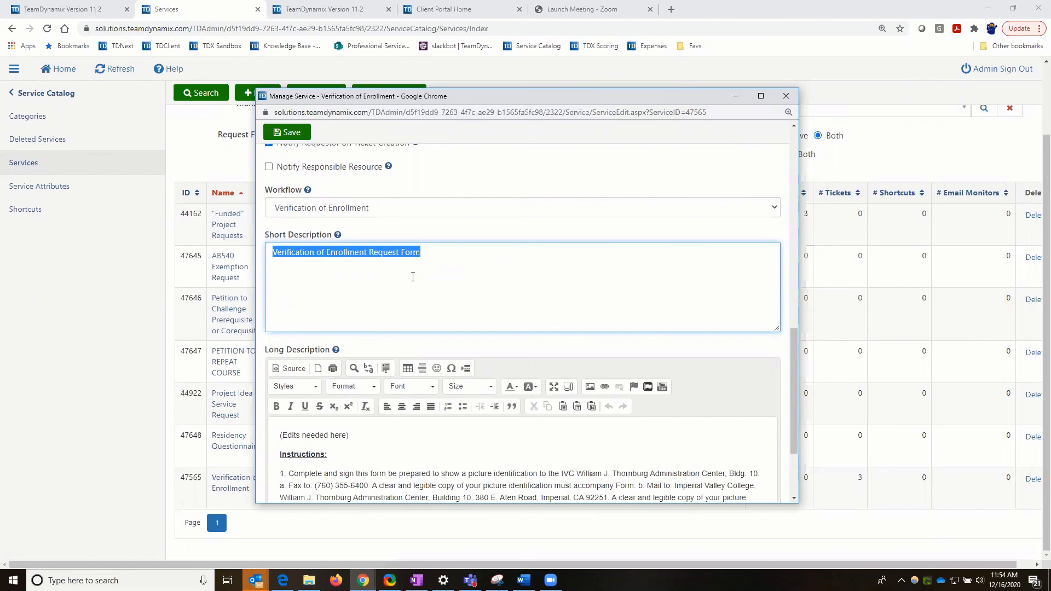
pyautogui.scroll(-3, 345, 291)
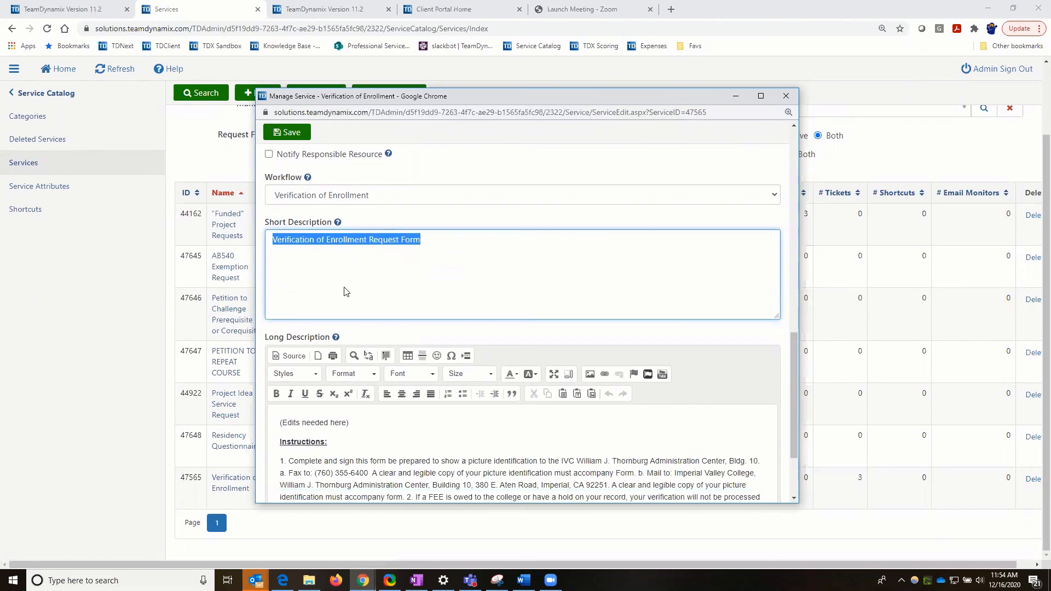
pyautogui.moveTo(281, 345); pyautogui.dragTo(477, 453)
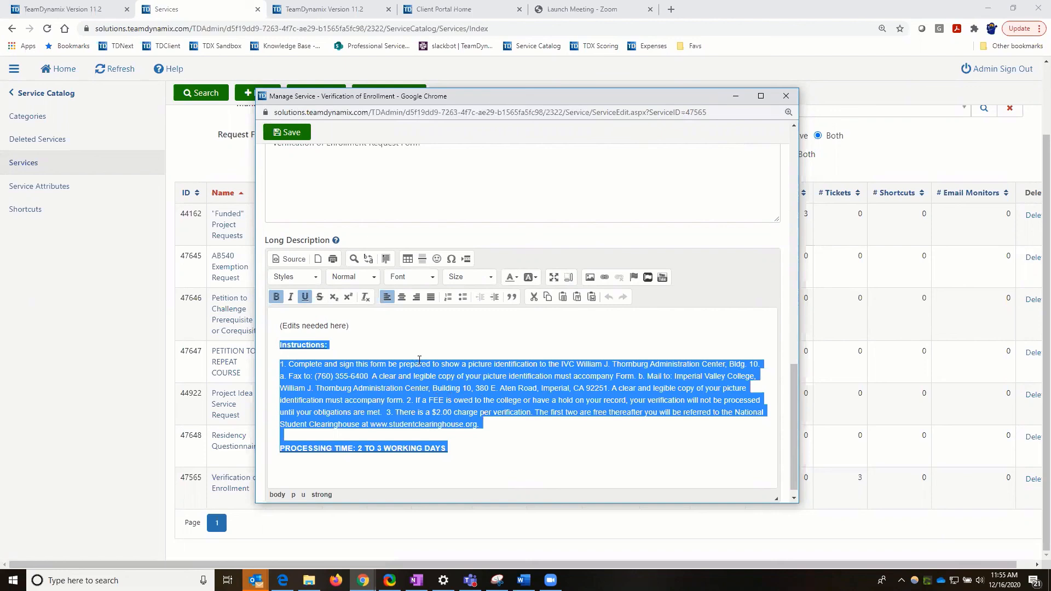
pyautogui.click(409, 338)
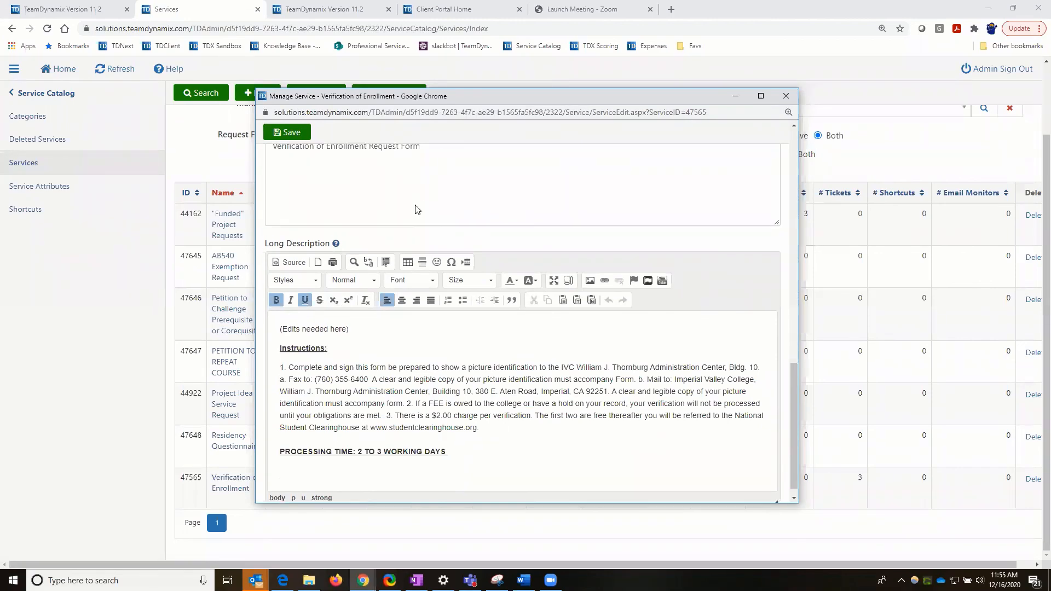
pyautogui.scroll(2, 416, 202)
pyautogui.scroll(-1, 416, 203)
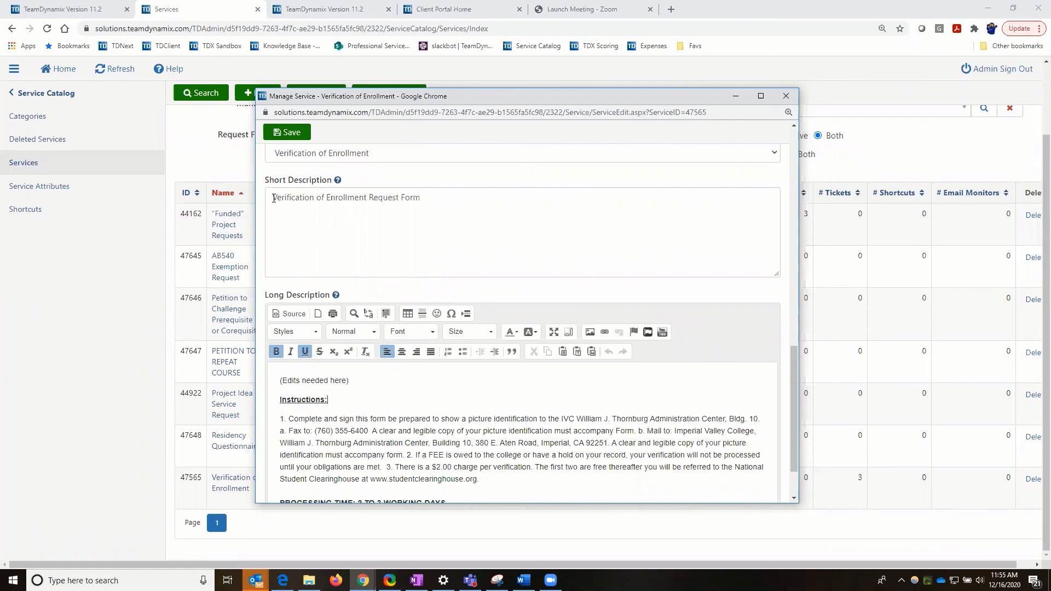
pyautogui.tripleClick(303, 201)
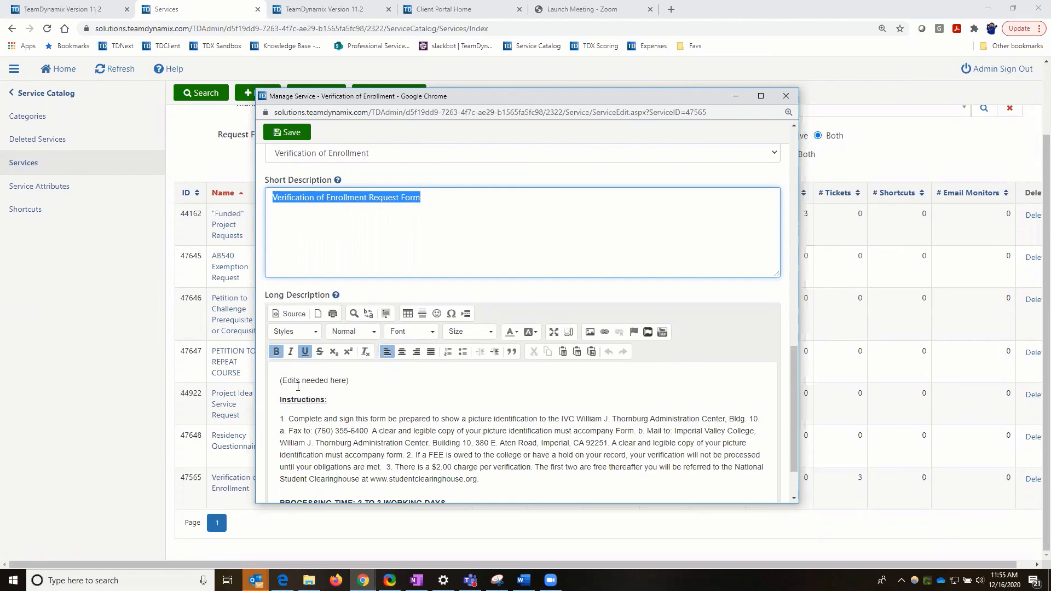
# Step: Highlight the numbered instructions through the processing time line in the Long Description, then clear the selection
pyautogui.scroll(-1, 298, 387)
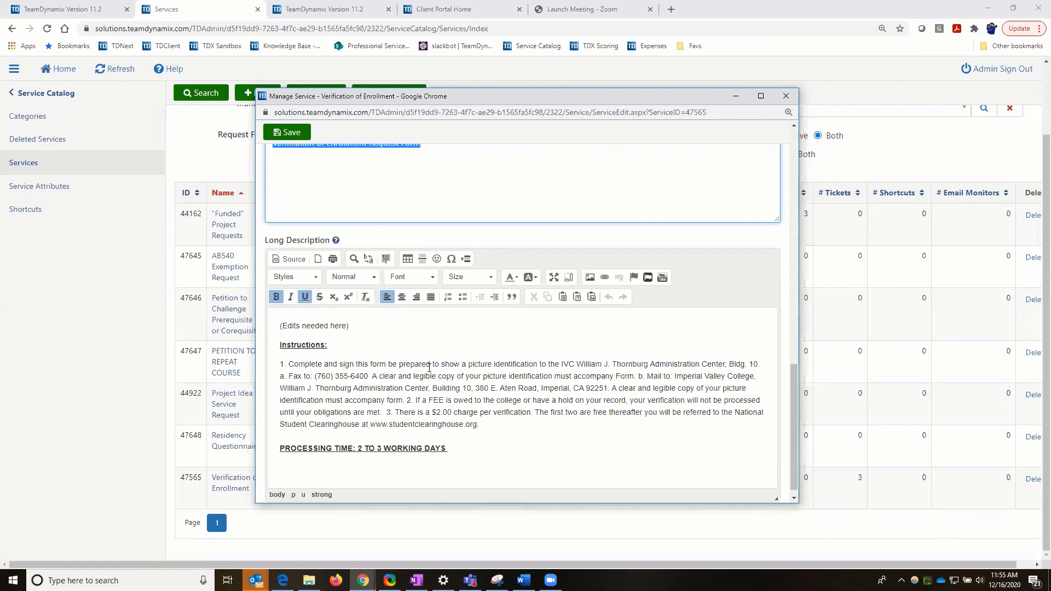
pyautogui.scroll(1, 368, 427)
pyautogui.scroll(-1, 381, 366)
pyautogui.tripleClick(487, 427)
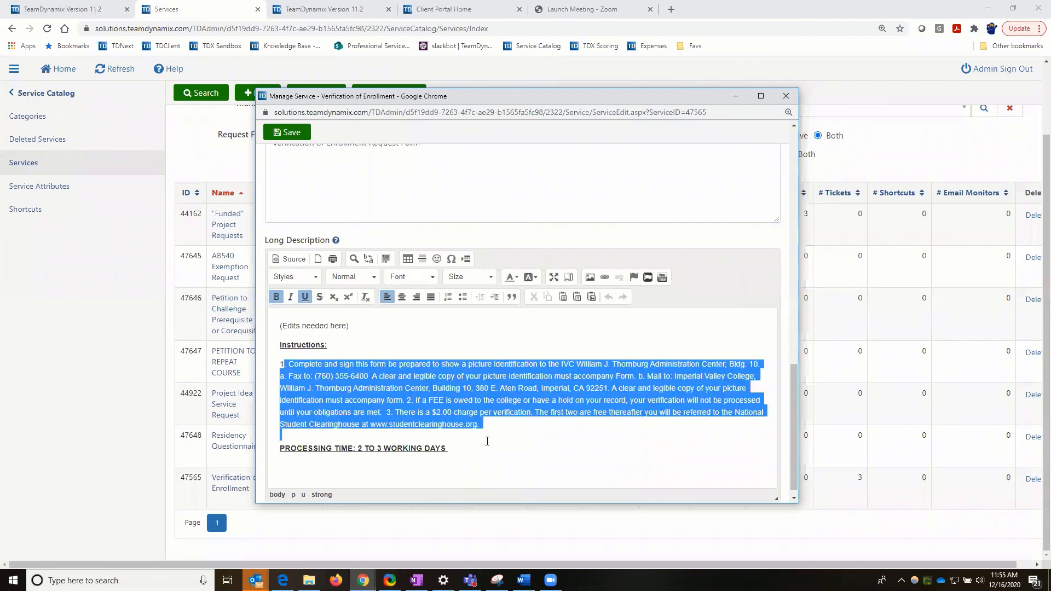
pyautogui.keyDown('shift'); pyautogui.click(490, 447); pyautogui.keyUp('shift')
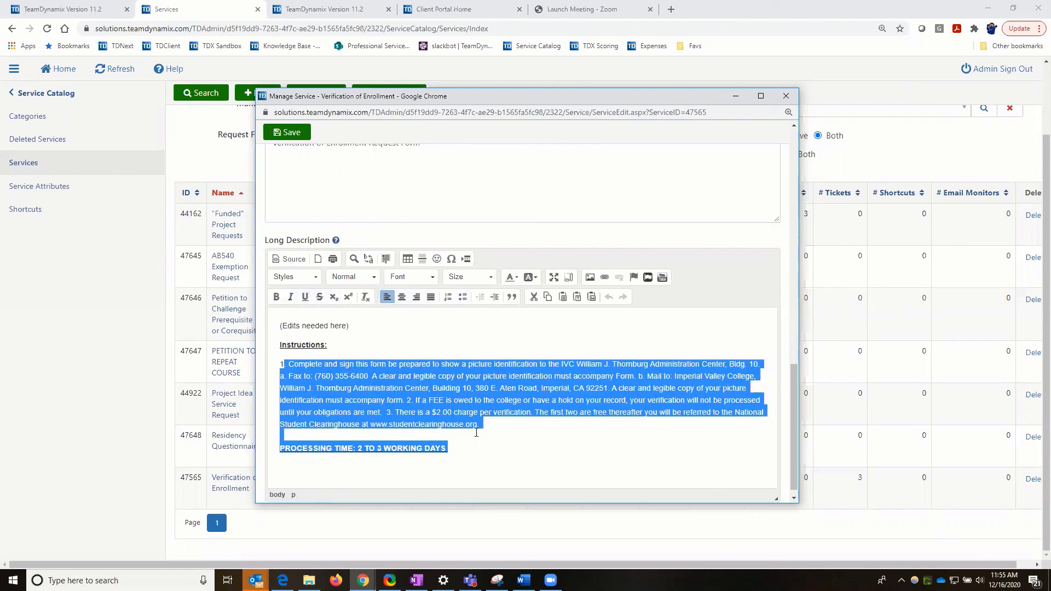
pyautogui.click(512, 428)
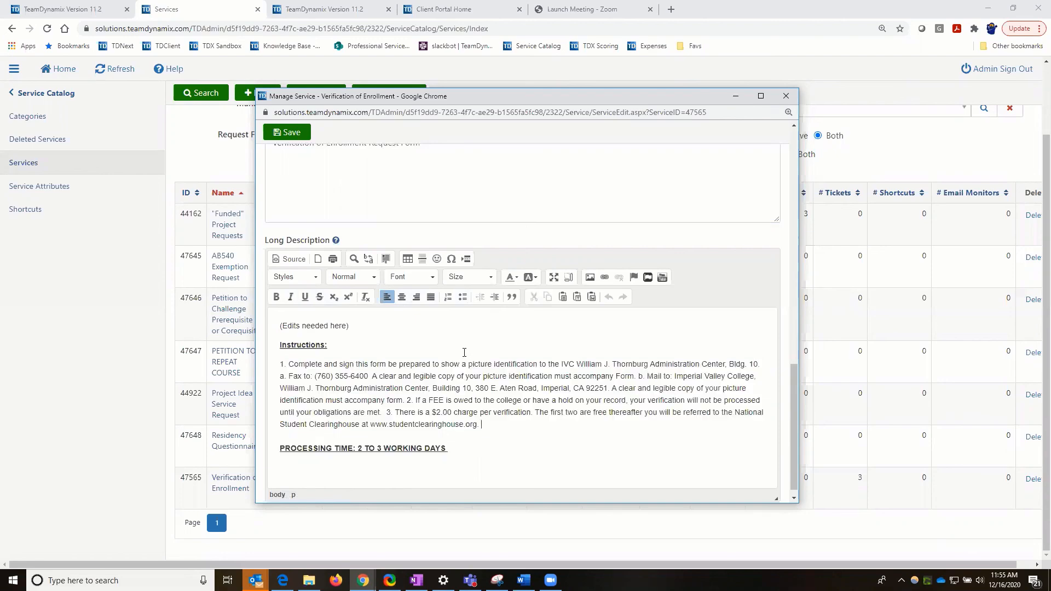
# Step: Compare the Short Description with the full Long Description text of the Verification of Enrollment service
pyautogui.scroll(3, 460, 340)
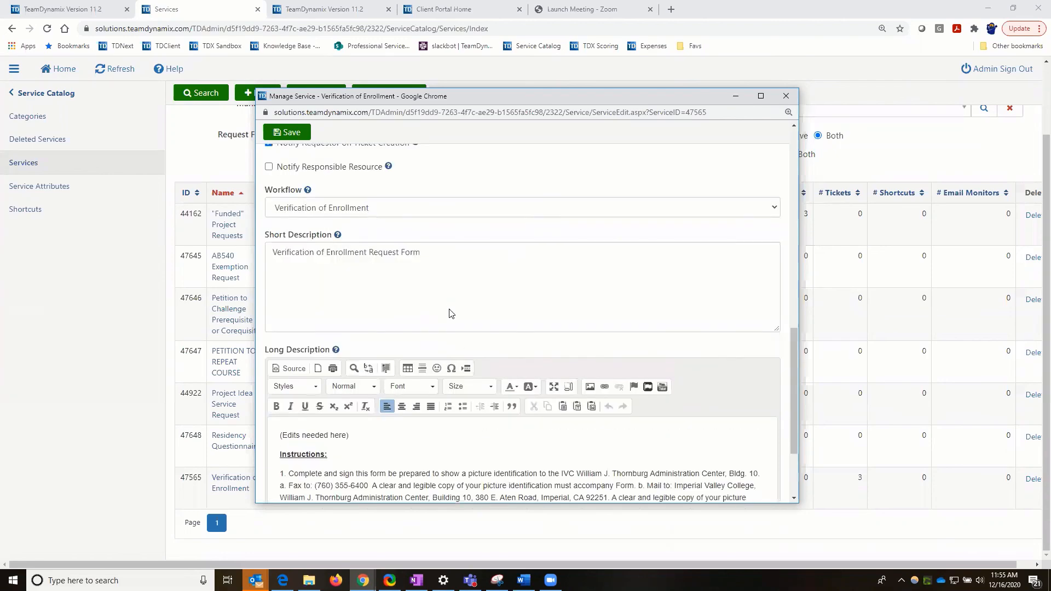
pyautogui.scroll(-1, 376, 204)
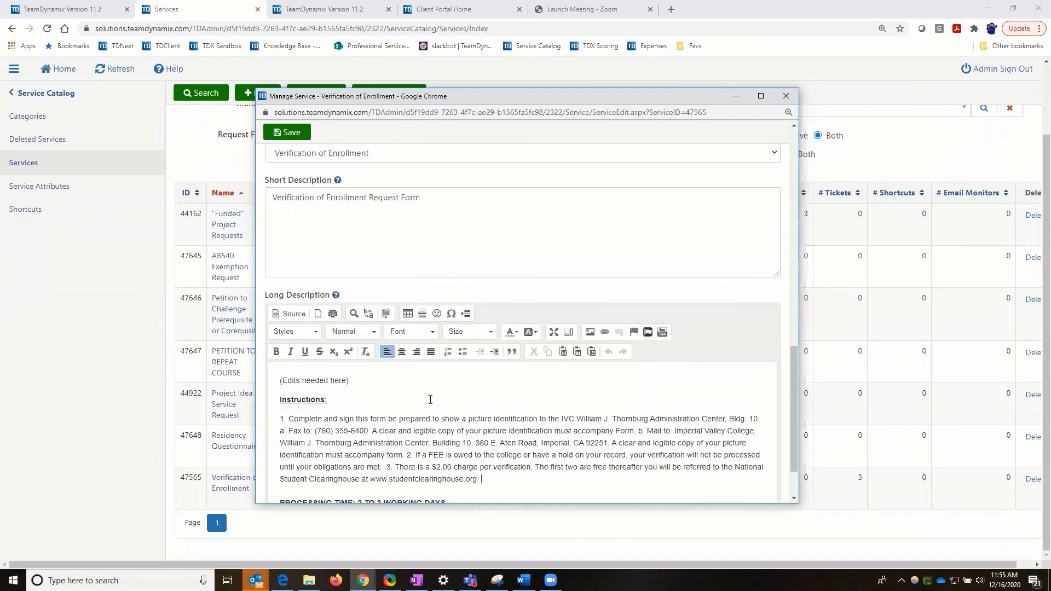
pyautogui.scroll(-1, 431, 399)
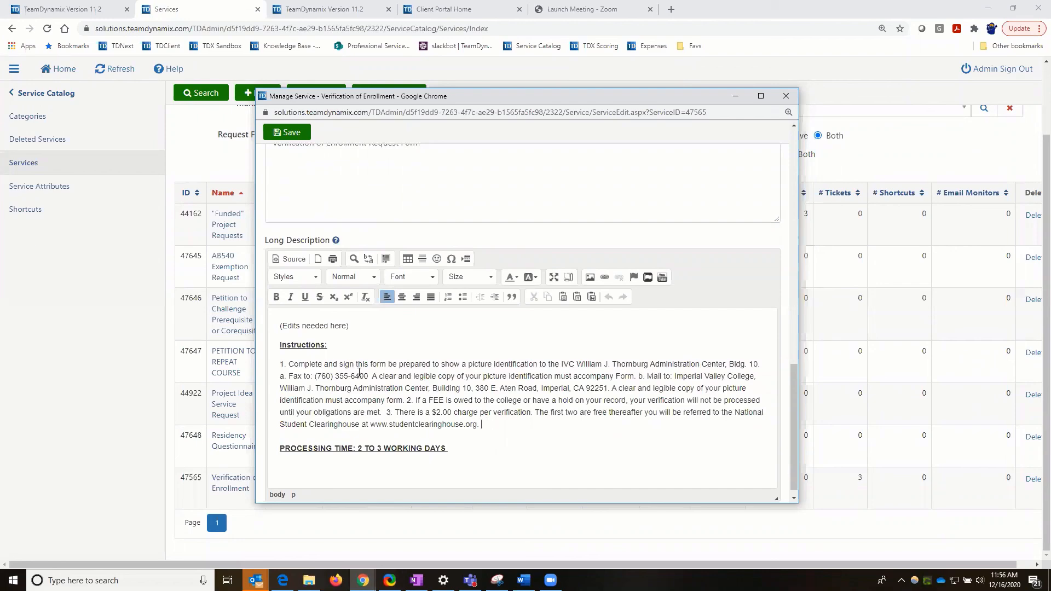
pyautogui.scroll(-1, 454, 448)
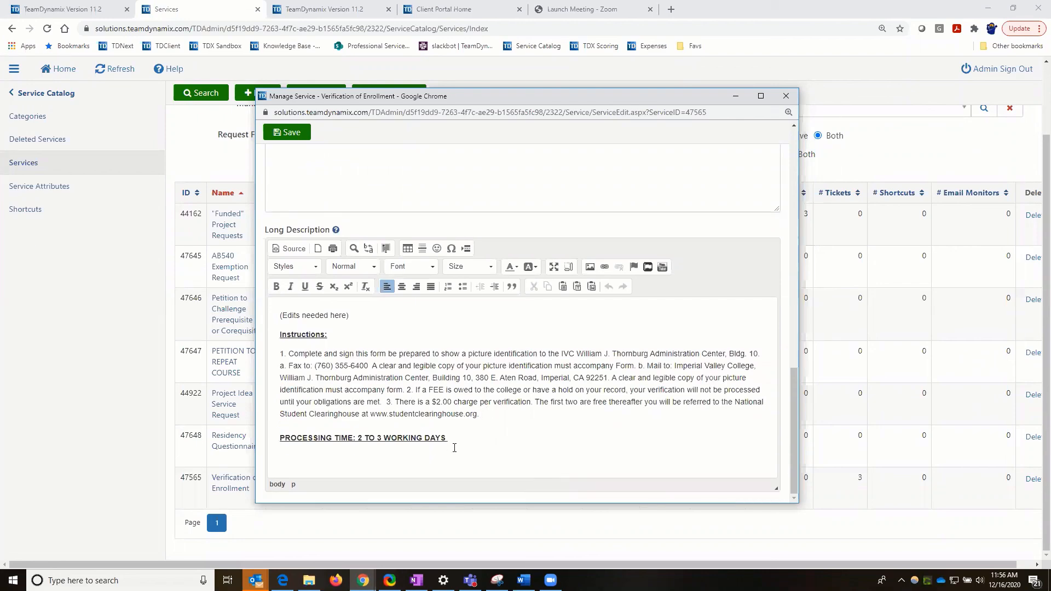
pyautogui.scroll(1, 454, 448)
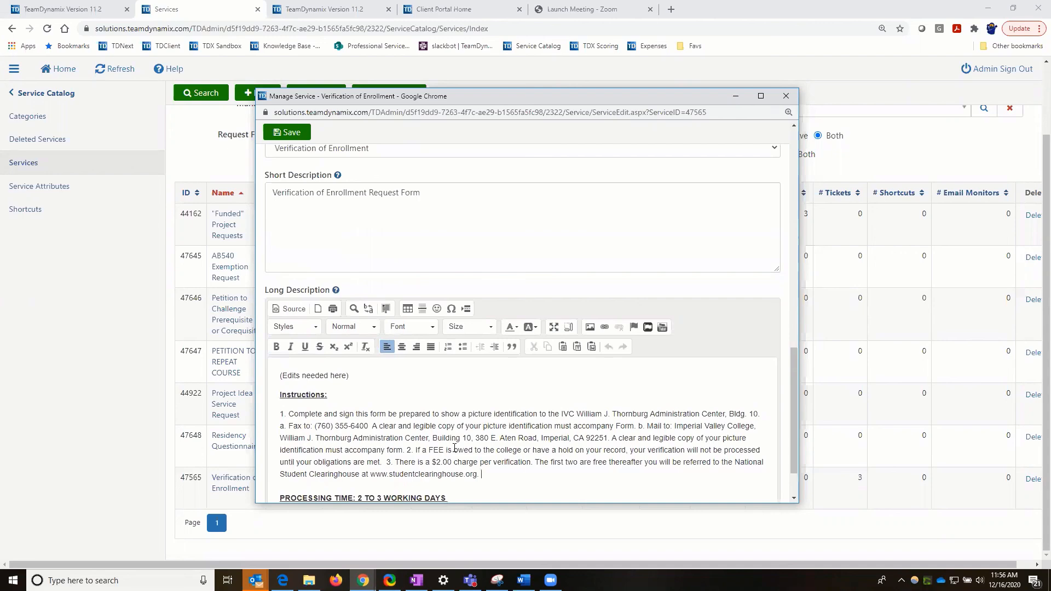
pyautogui.scroll(1, 506, 462)
pyautogui.scroll(-2, 506, 463)
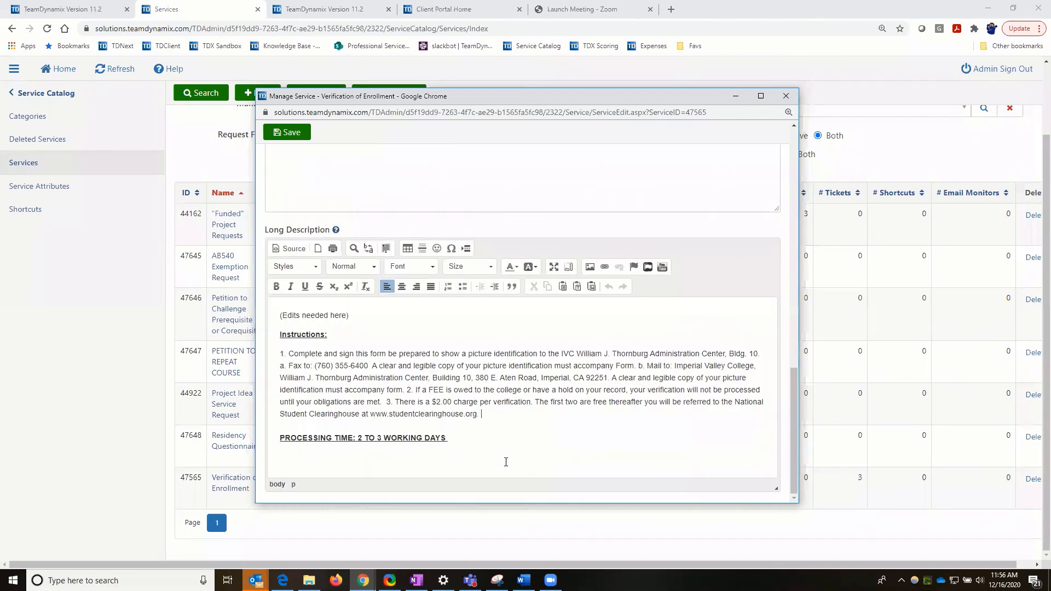
pyautogui.scroll(1, 505, 462)
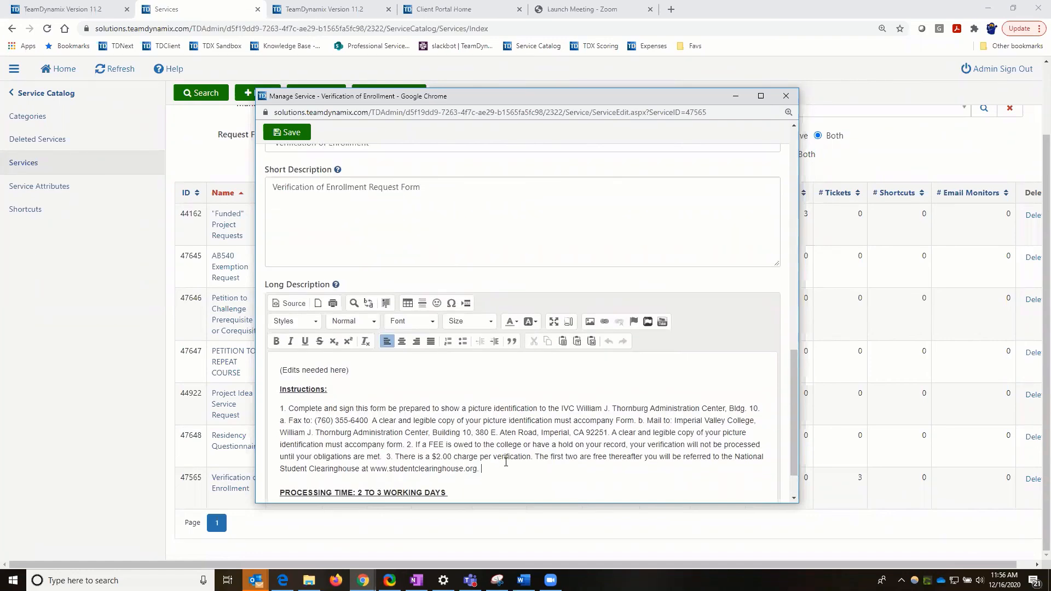
pyautogui.scroll(-1, 506, 463)
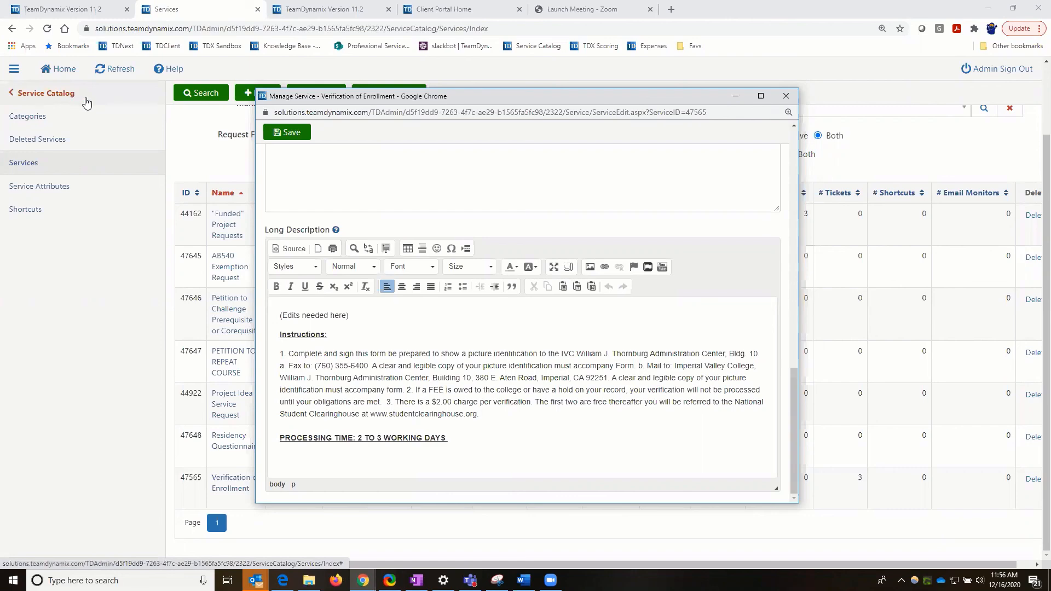
# Step: Close the Verification of Enrollment service without saving and look over the service catalog's Services list
pyautogui.click(786, 101)
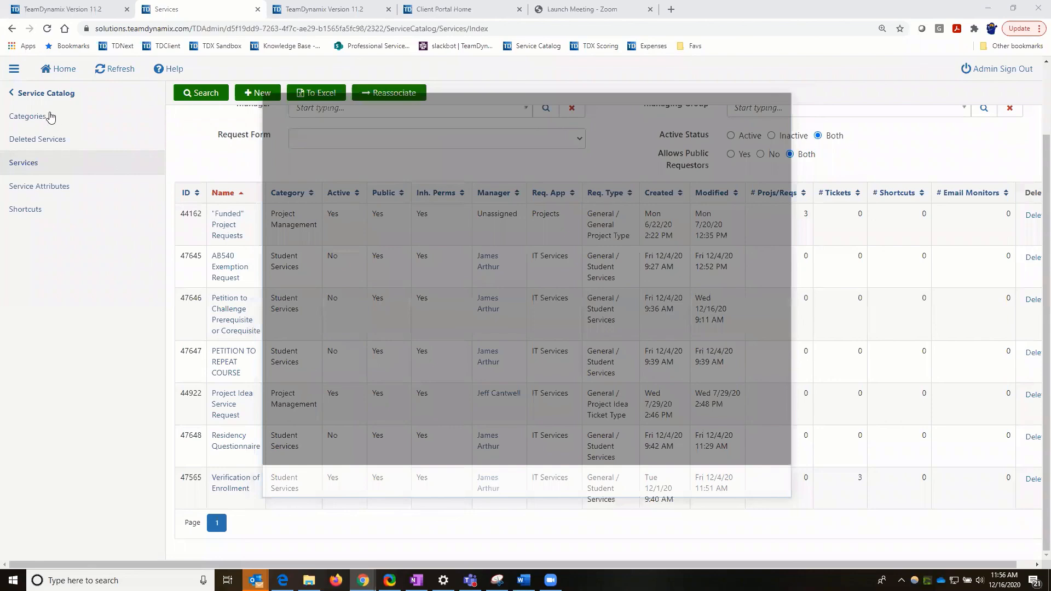
pyautogui.scroll(2, 51, 117)
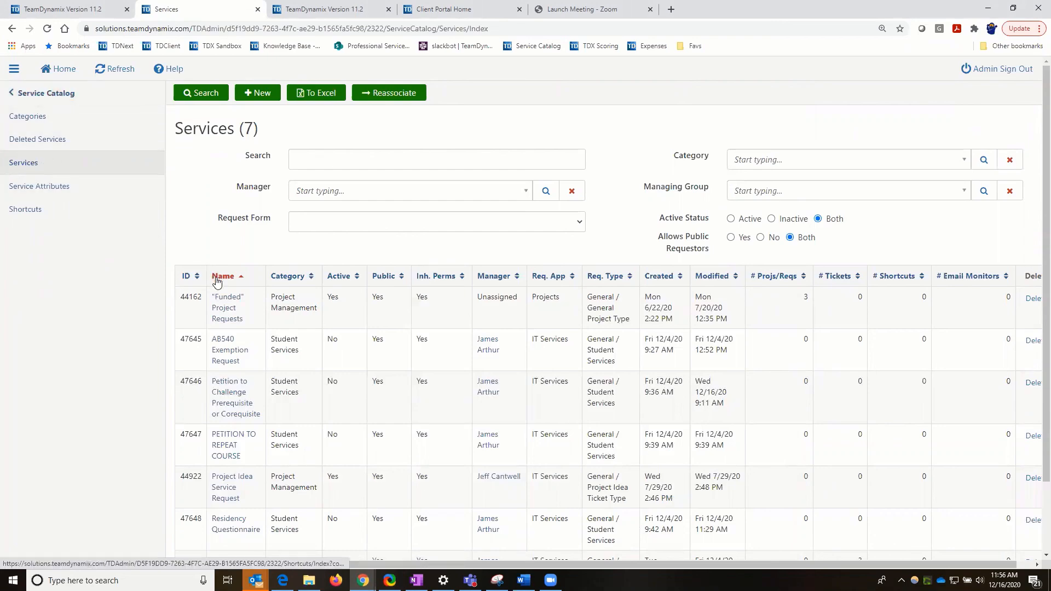
pyautogui.scroll(-2, 234, 350)
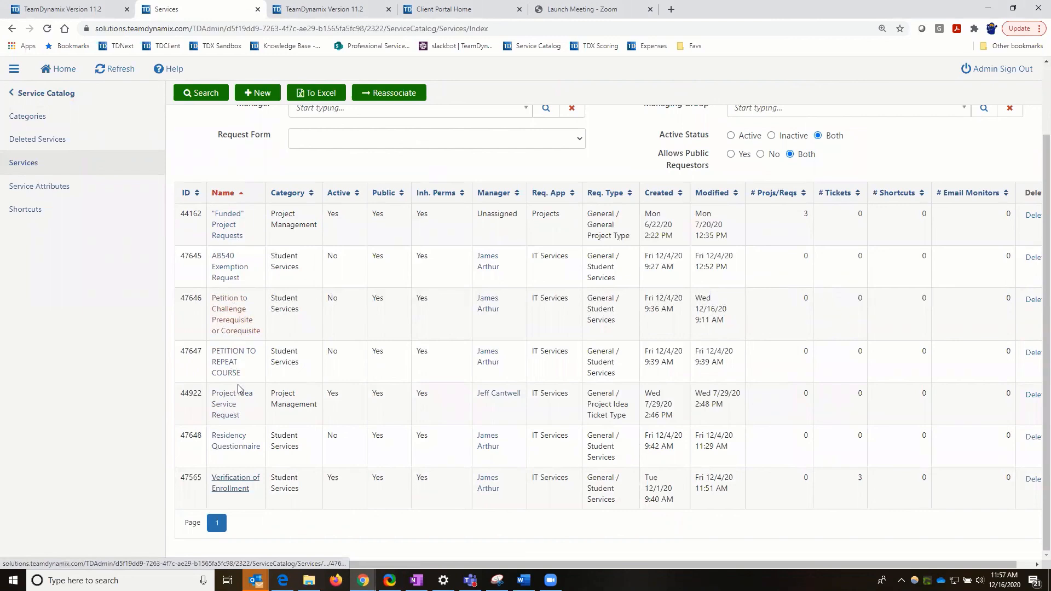